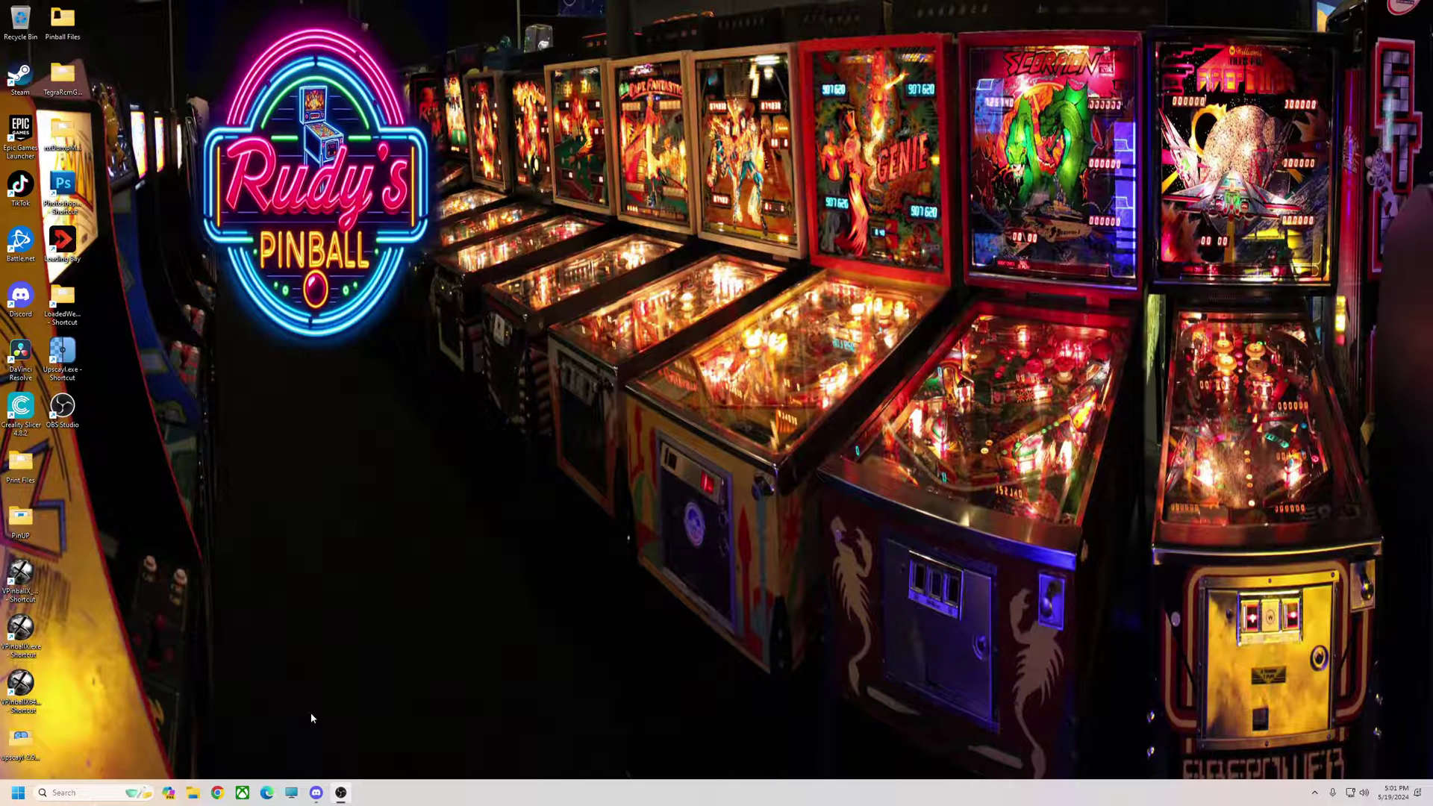
In Chrome, go to the vpinball workflow runs and open the port bulb changes run #3088
left_click(217, 792)
left_click_drag(614, 59, 681, 73)
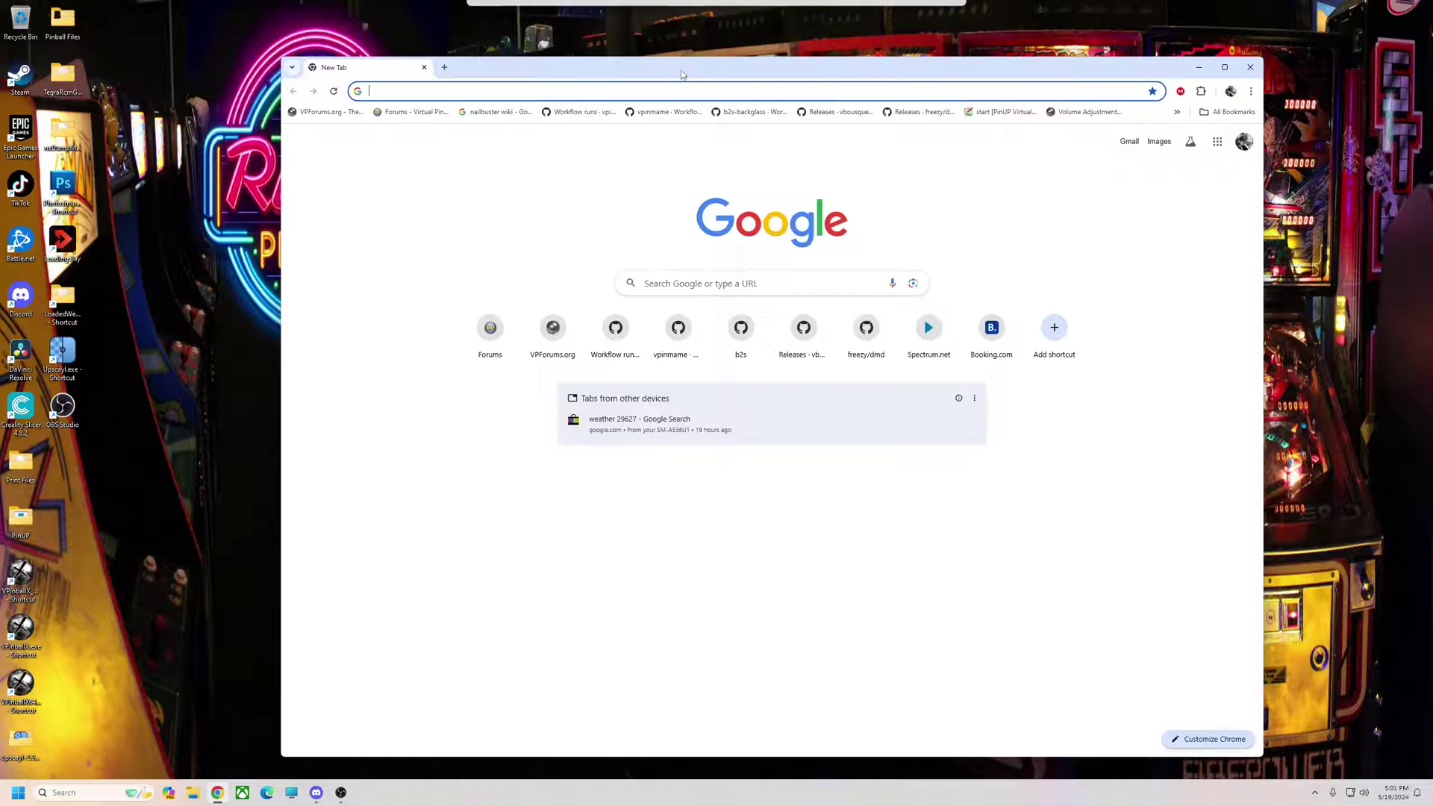
left_click(577, 113)
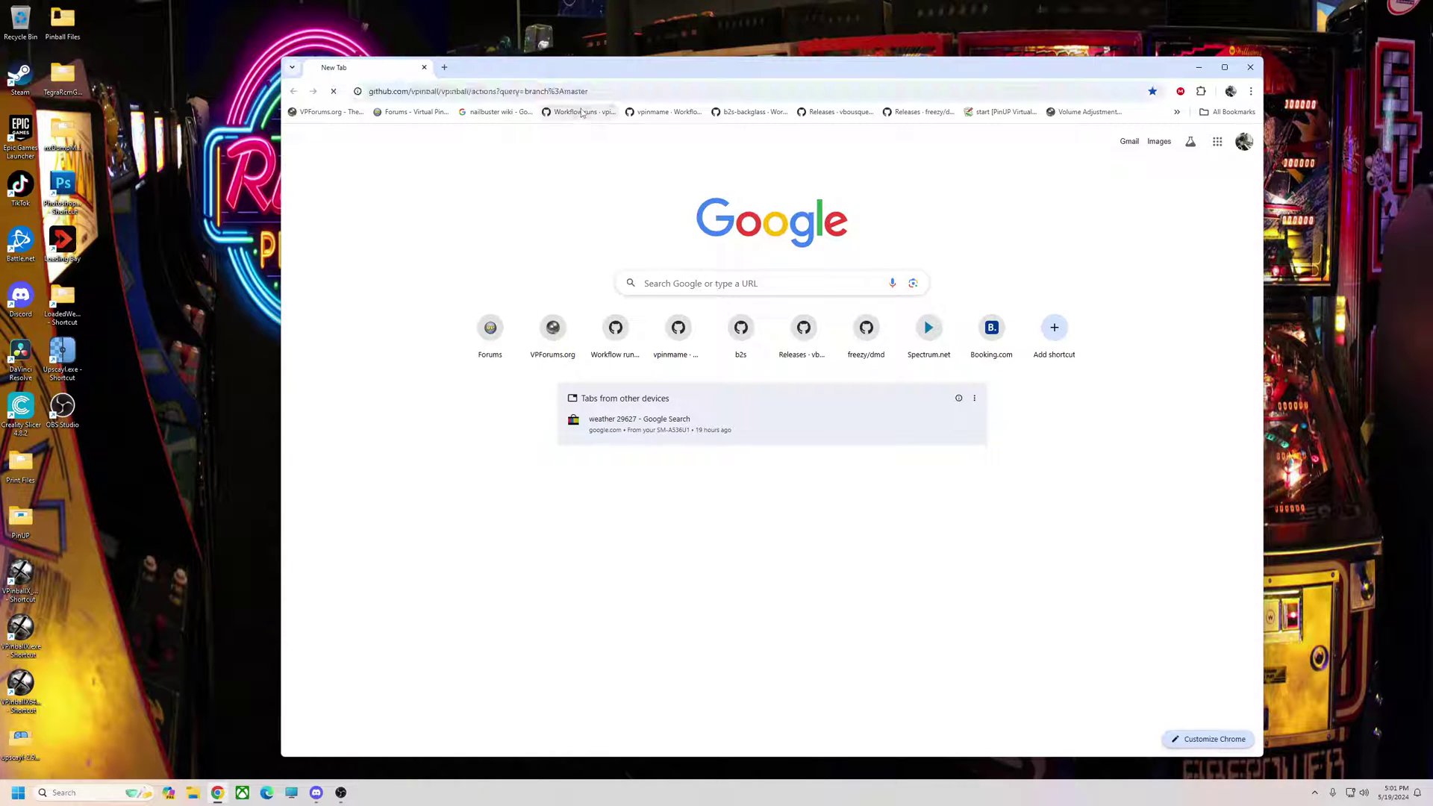
left_click_drag(772, 69, 716, 60)
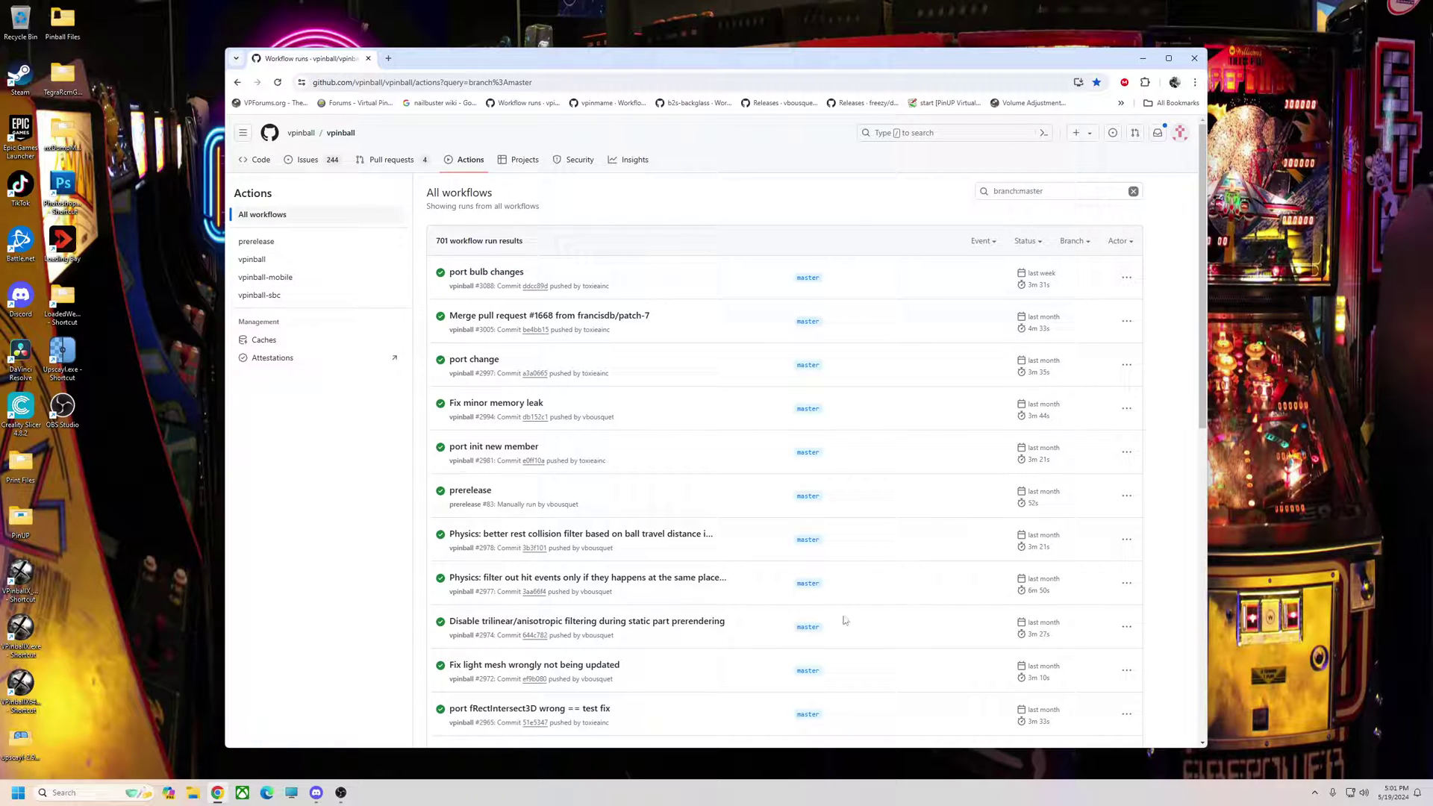
left_click(480, 274)
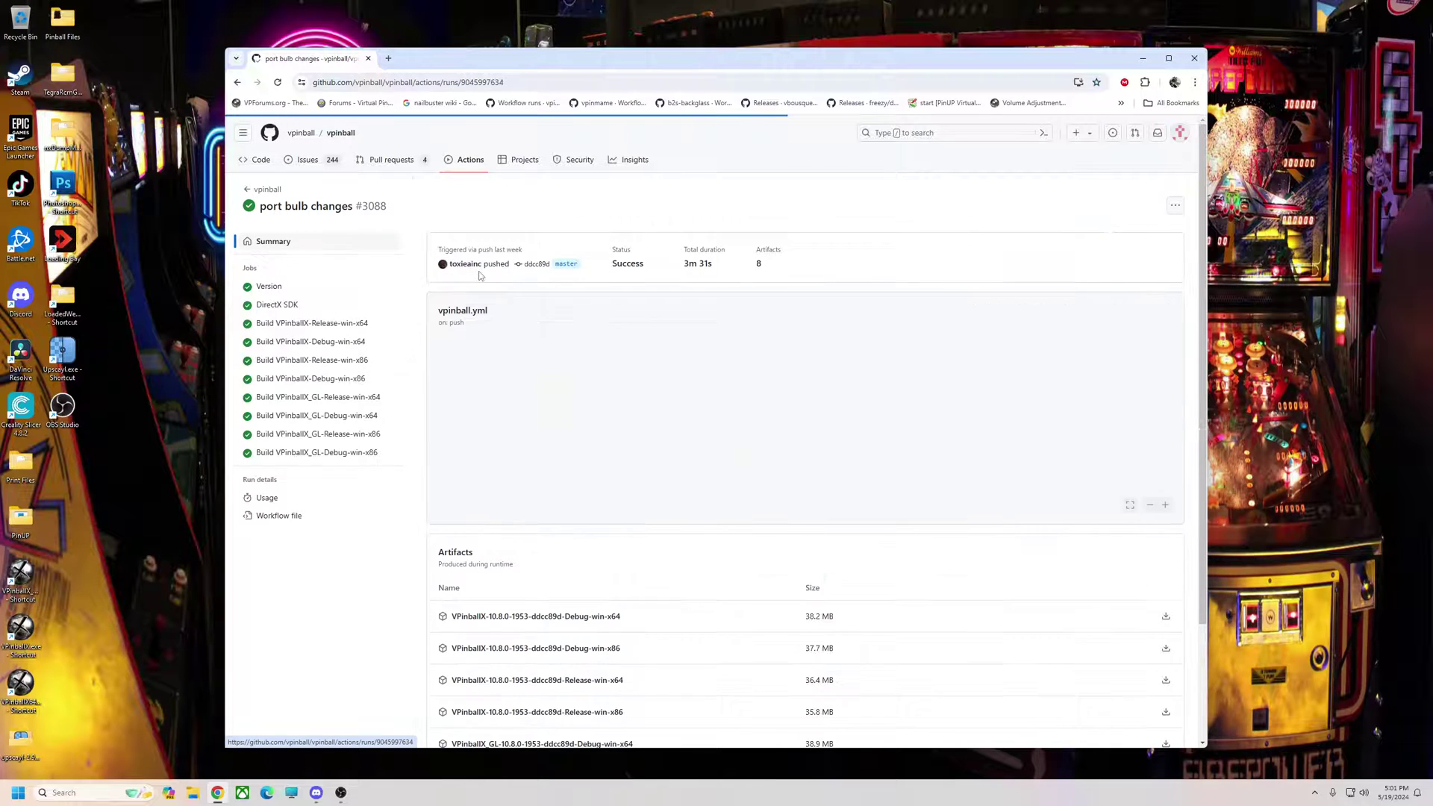
scroll(1202, 321, "down", 2)
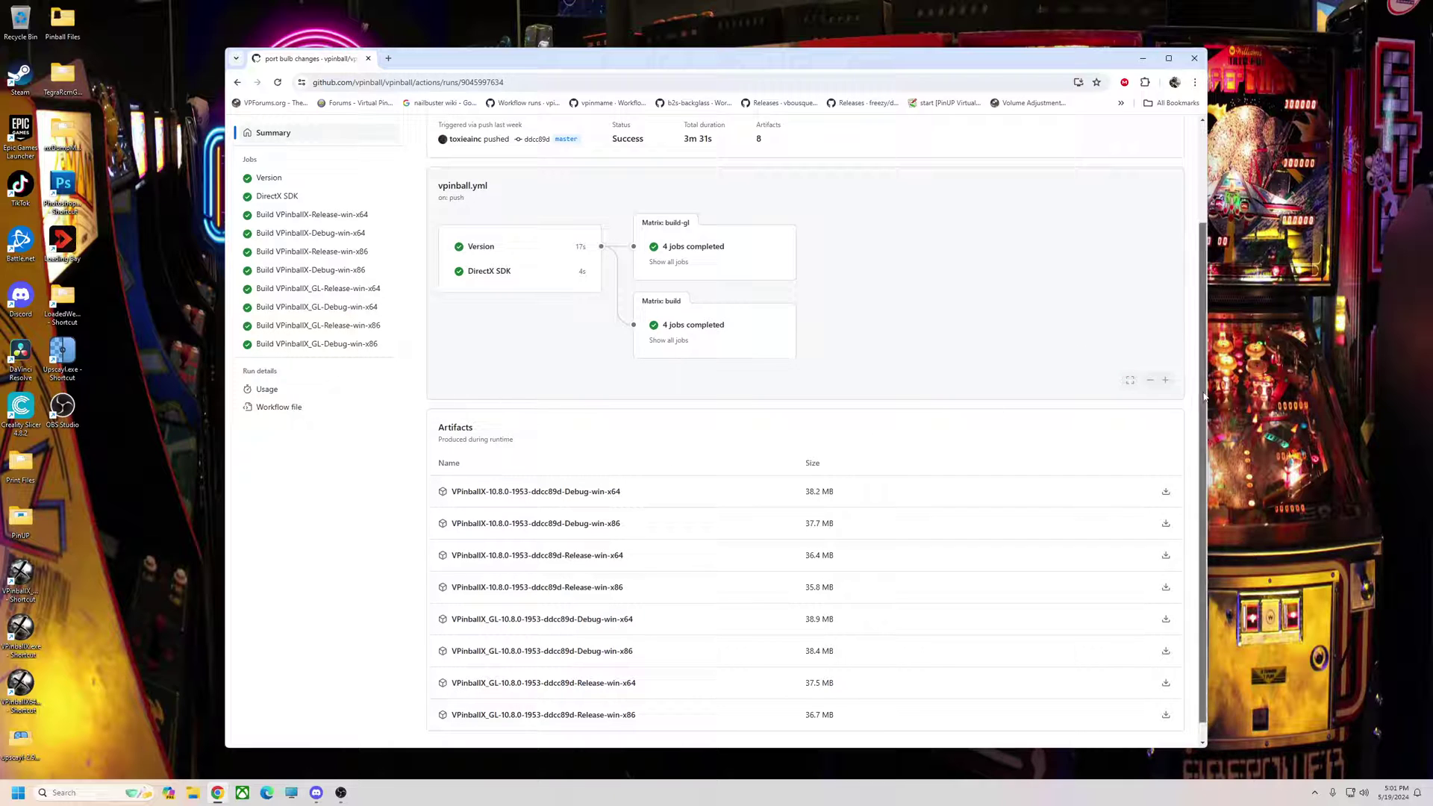
scroll(757, 156, "up", 2)
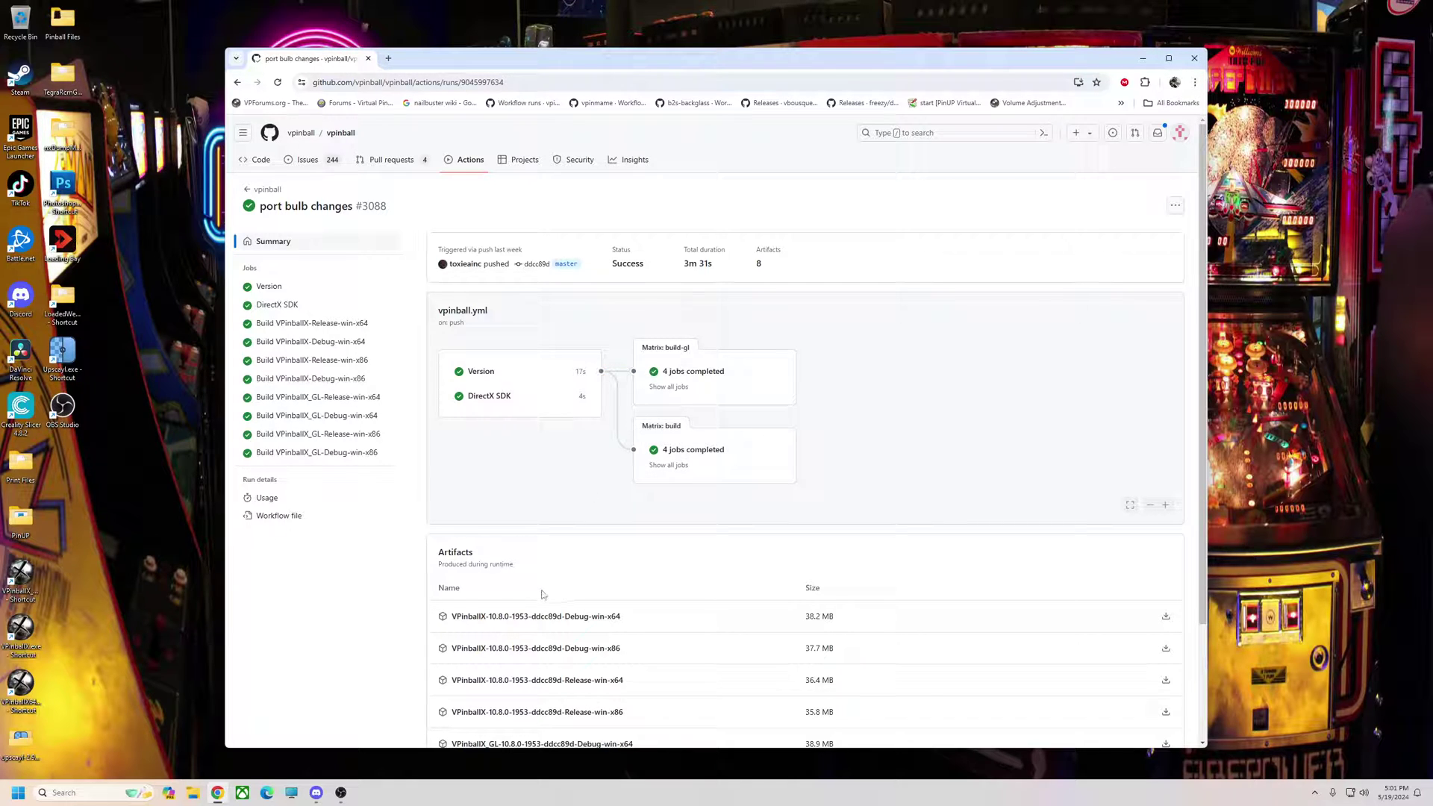
scroll(512, 616, "down", 2)
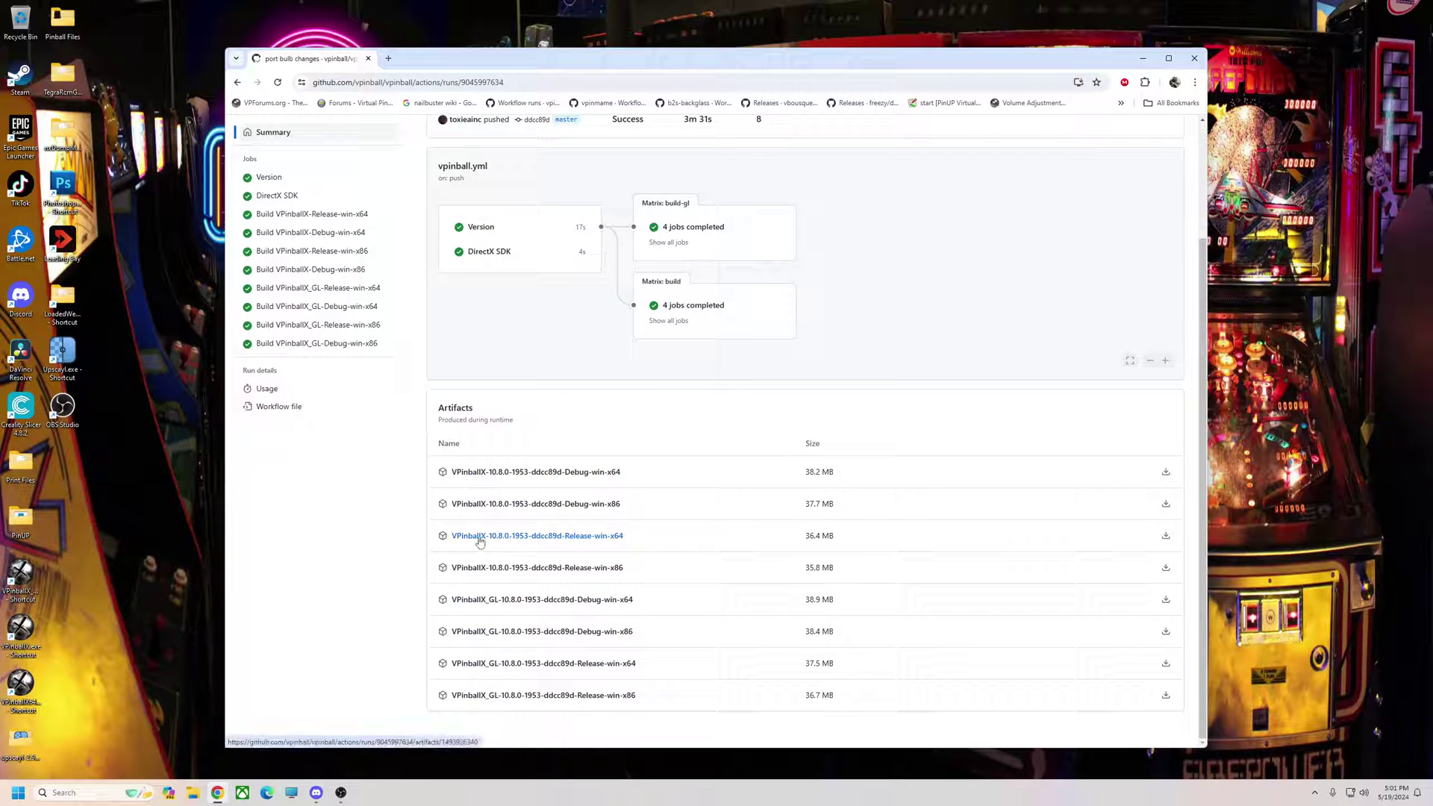
Download the Release x64, GL Release x64 and Release x86 artifacts, keeping the x86 archive open
left_click(583, 539)
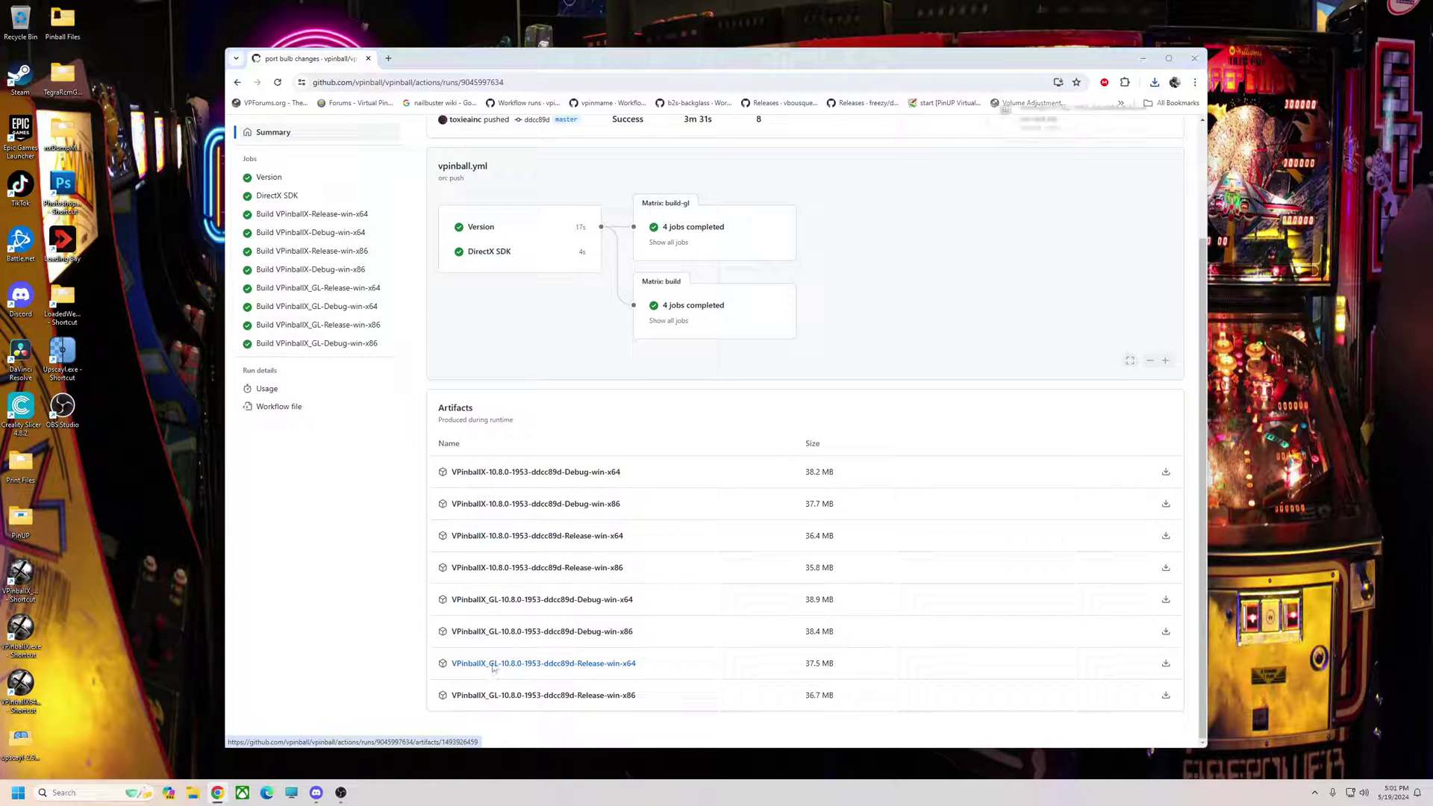
left_click(613, 218)
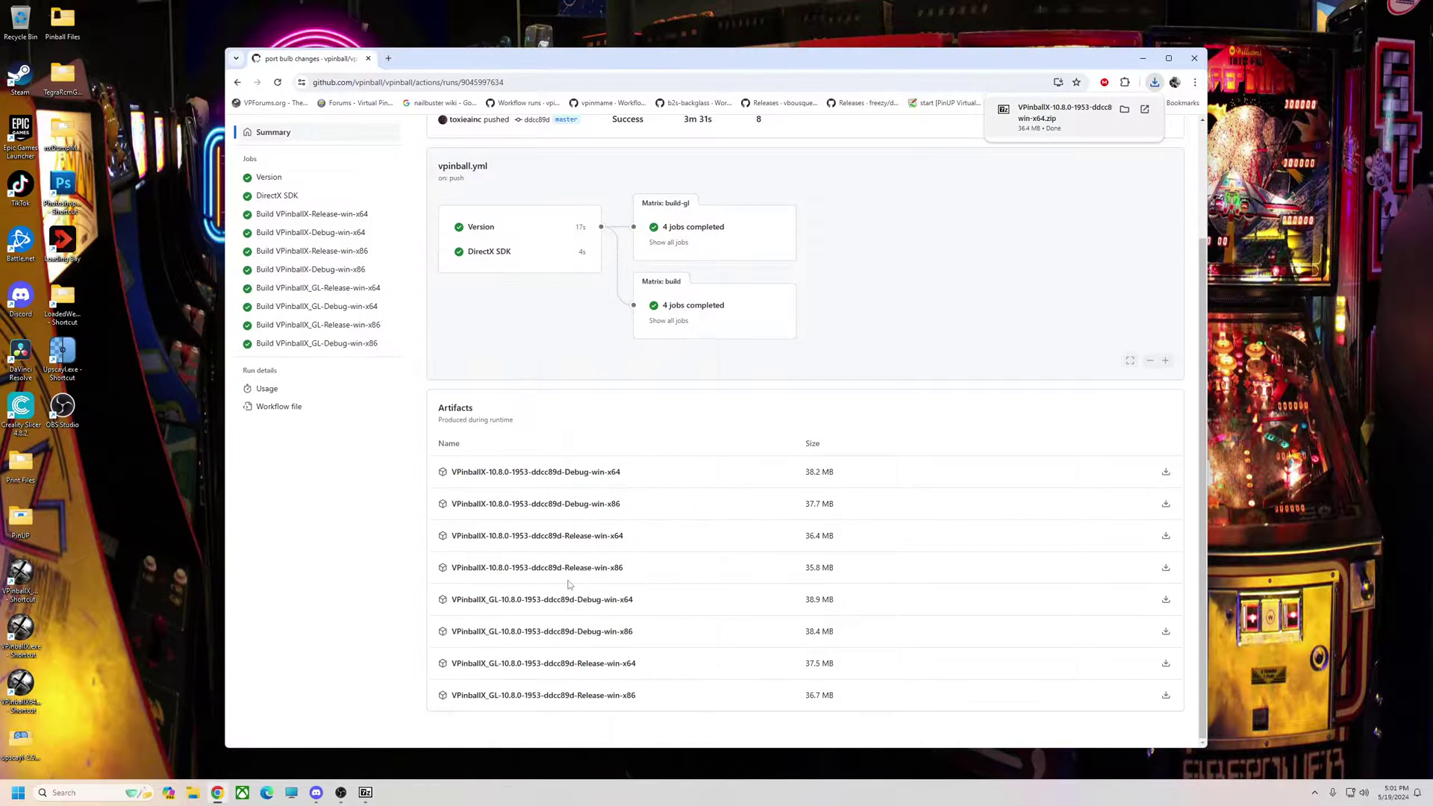
left_click(541, 666)
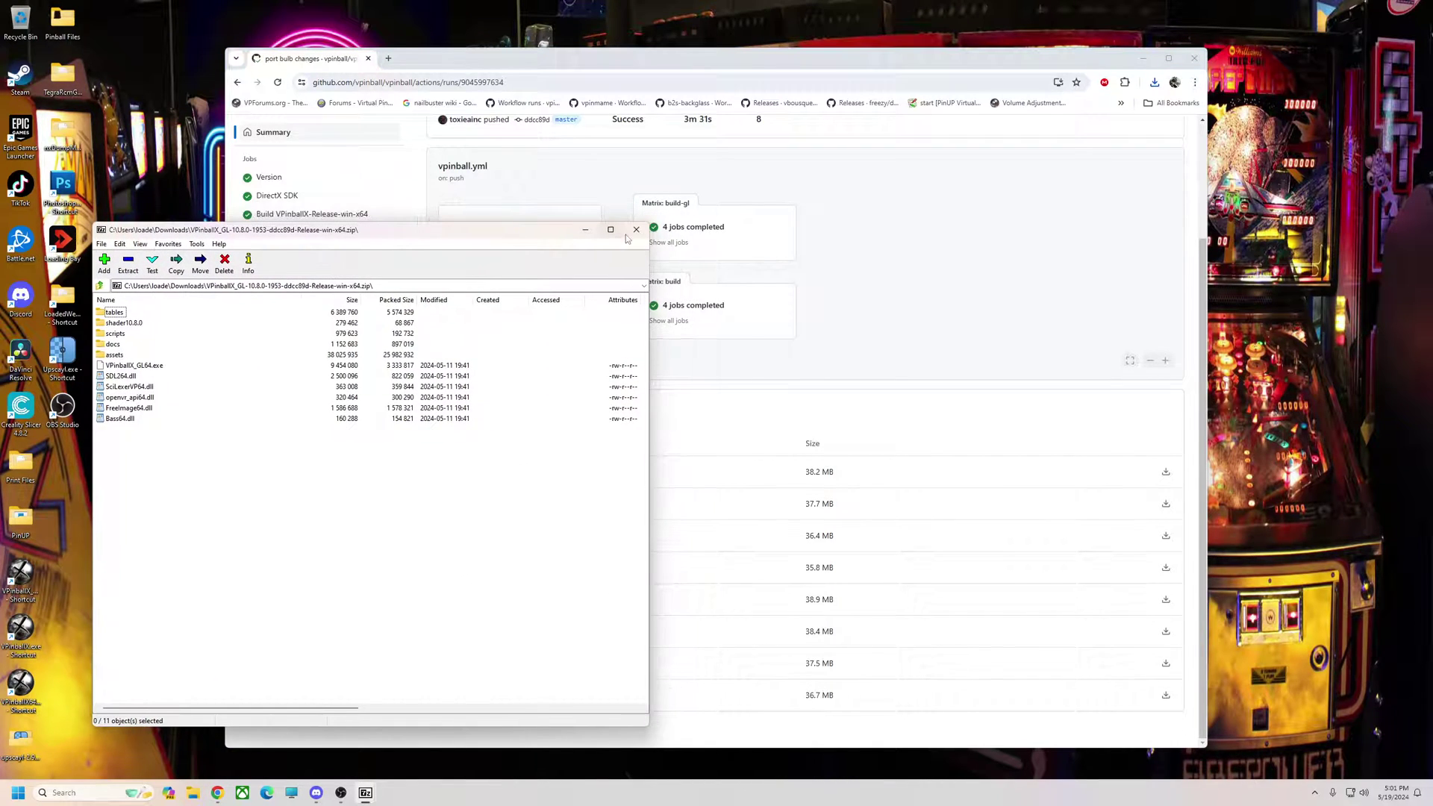
left_click(615, 224)
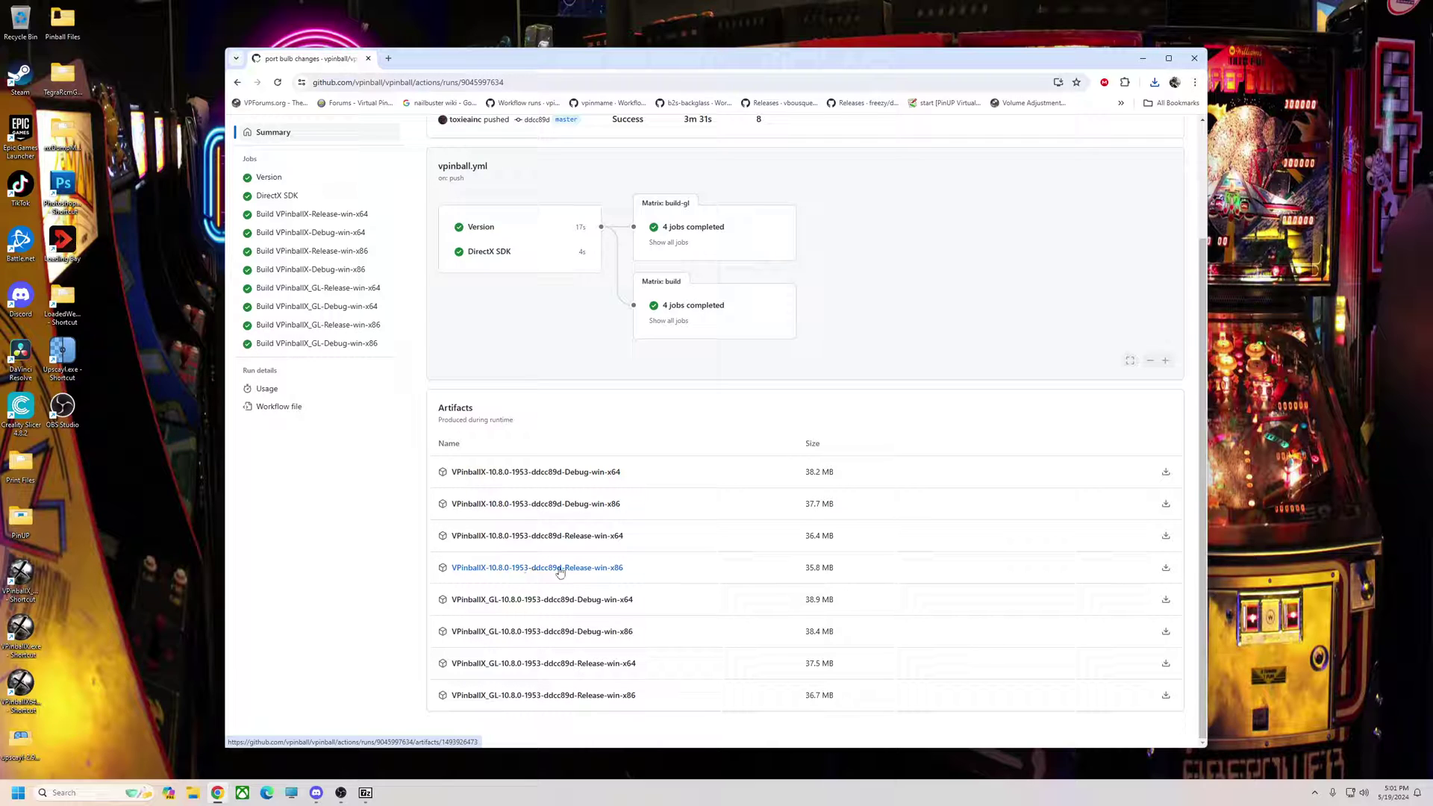
left_click(582, 537)
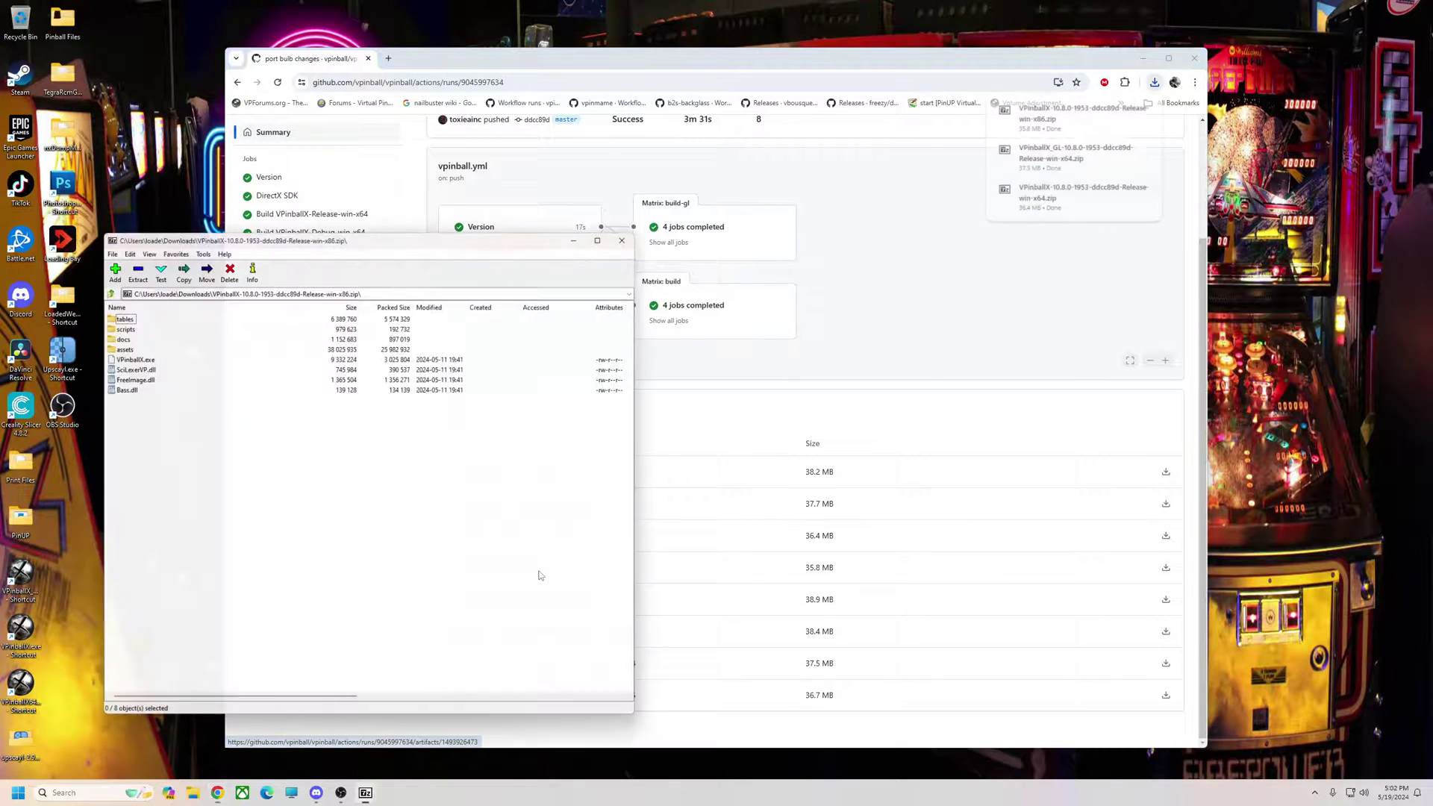
left_click_drag(535, 232, 528, 259)
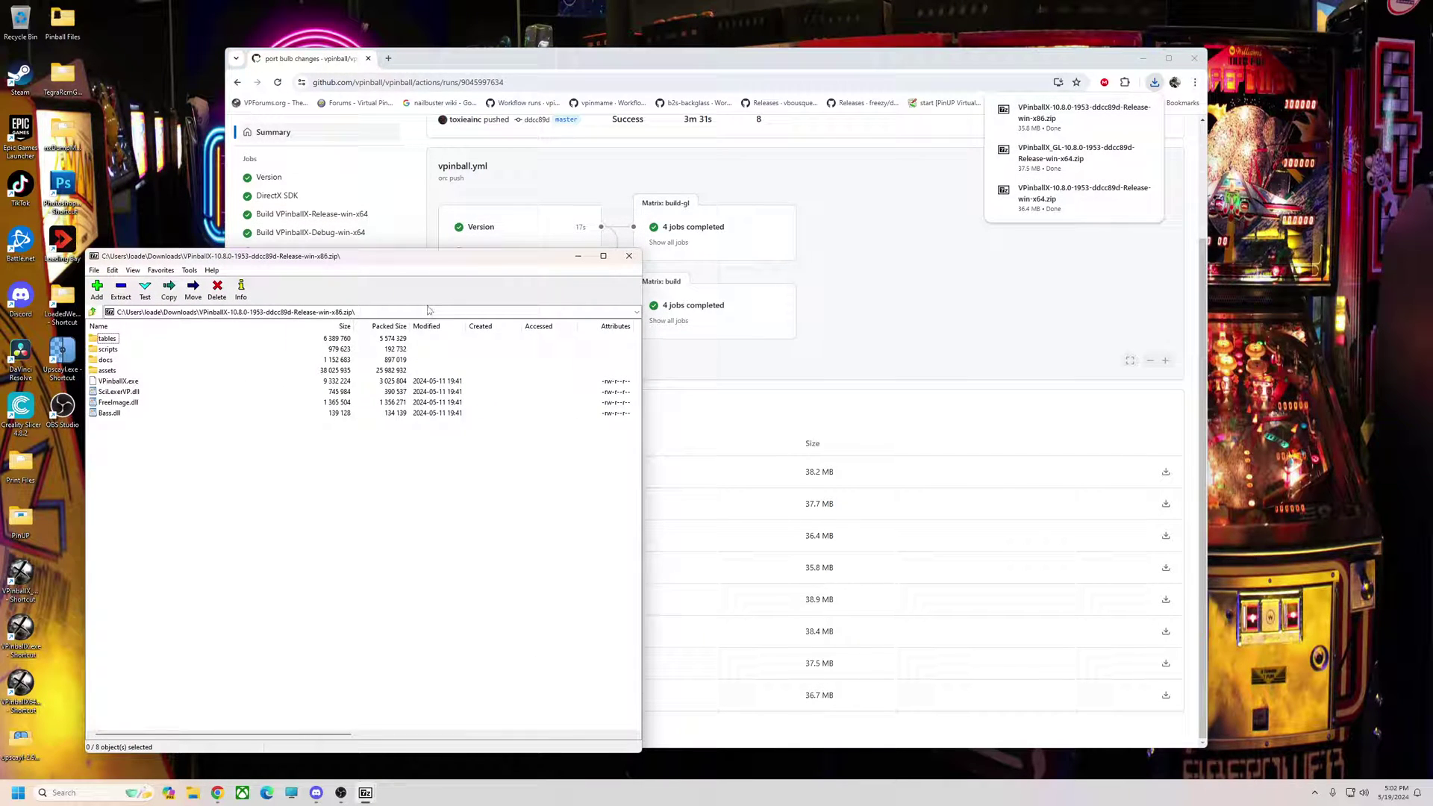
Open C:\vPinball\VisualPinball in File Explorer beside the x86 archive window
left_click(292, 794)
left_click_drag(732, 64, 987, 170)
double_click(972, 282)
double_click(838, 364)
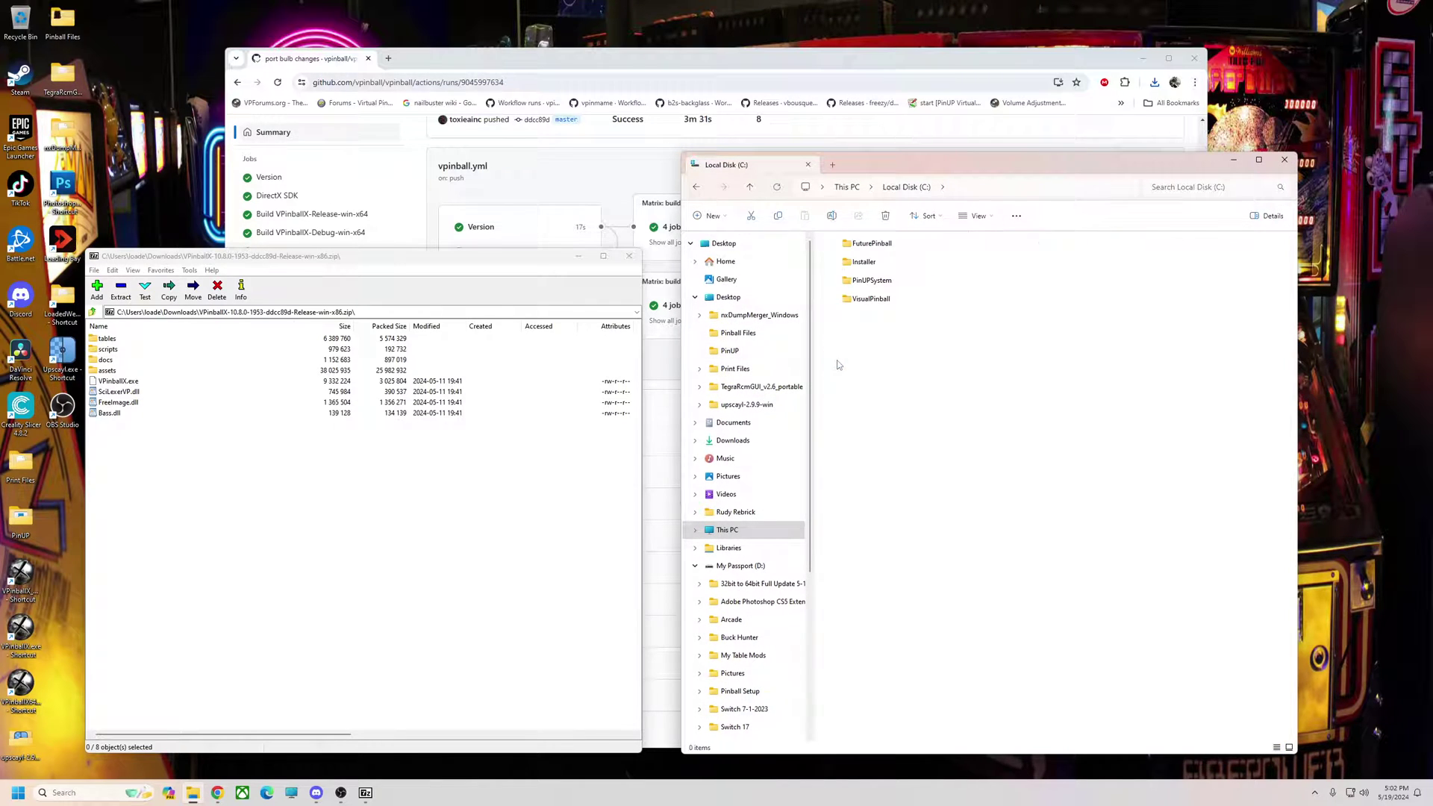
double_click(869, 298)
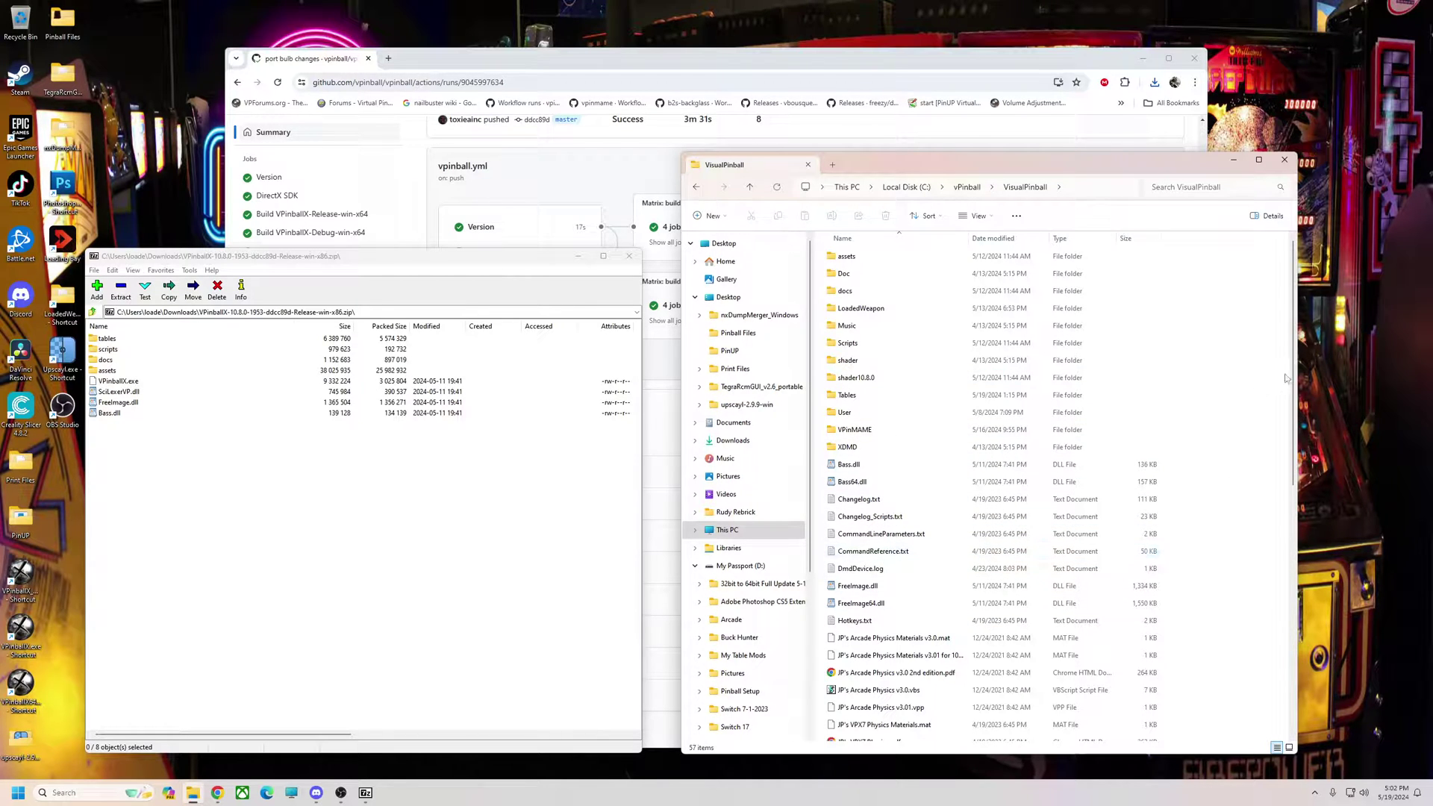
left_click_drag(1294, 379, 1279, 664)
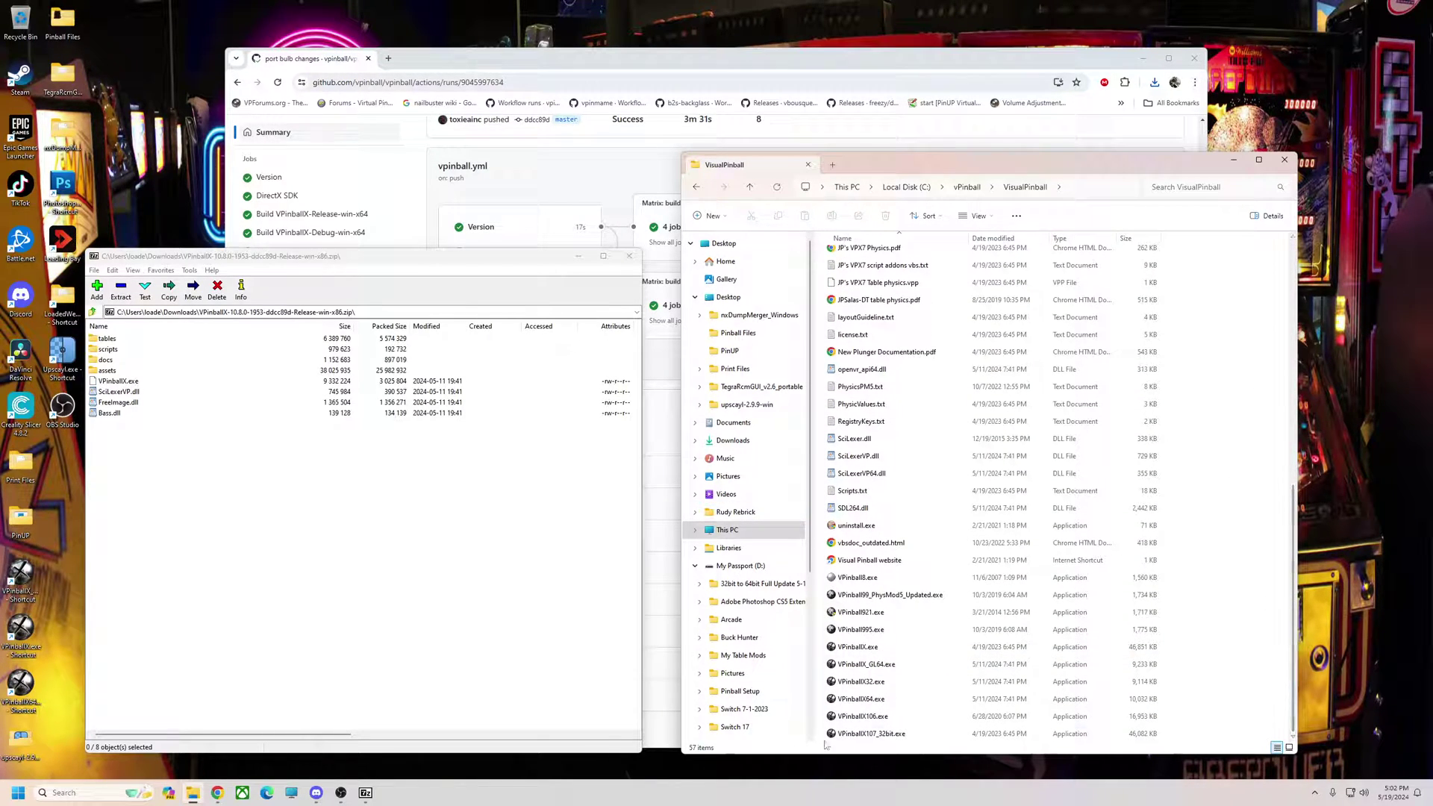
left_click_drag(951, 164, 863, 98)
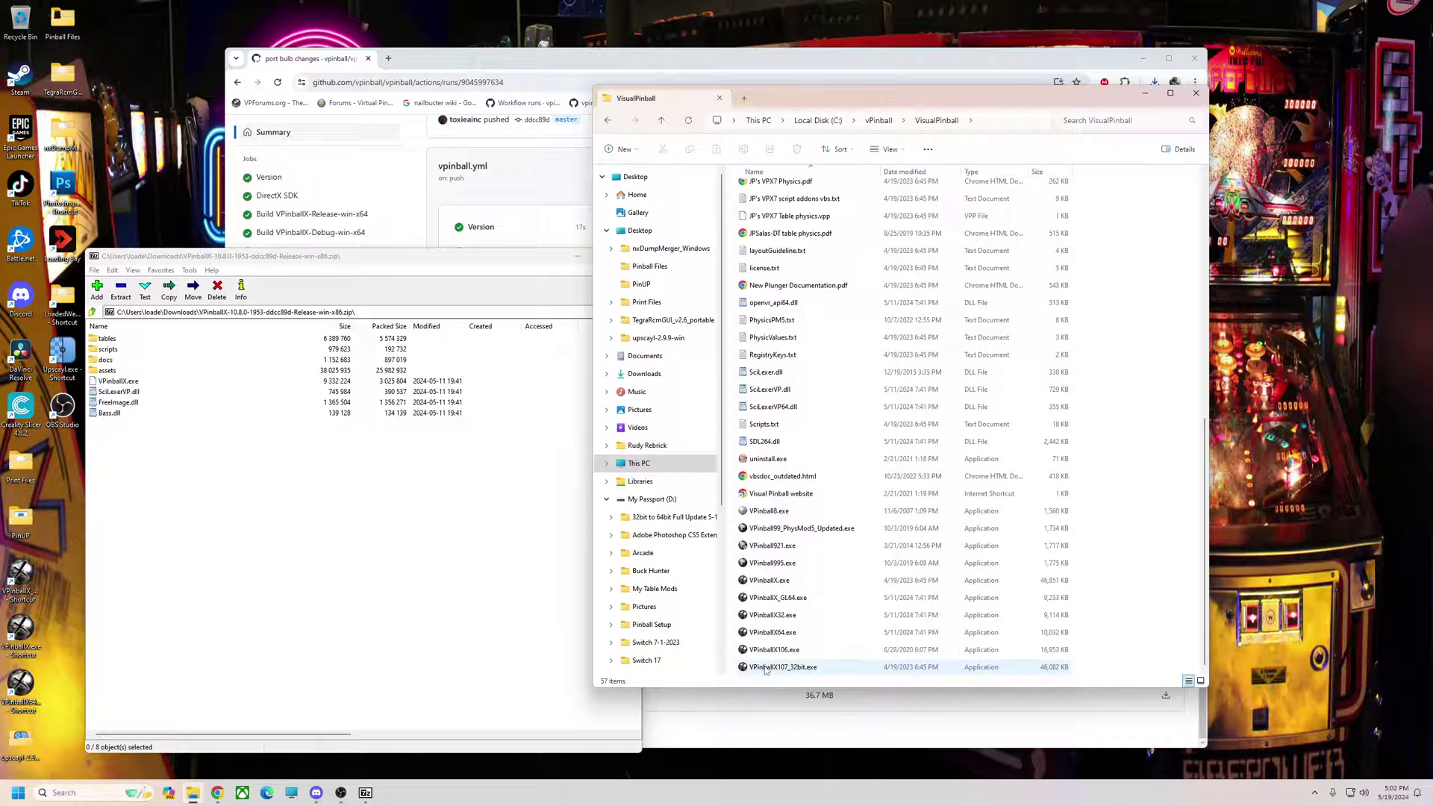
mouse_move(766, 622)
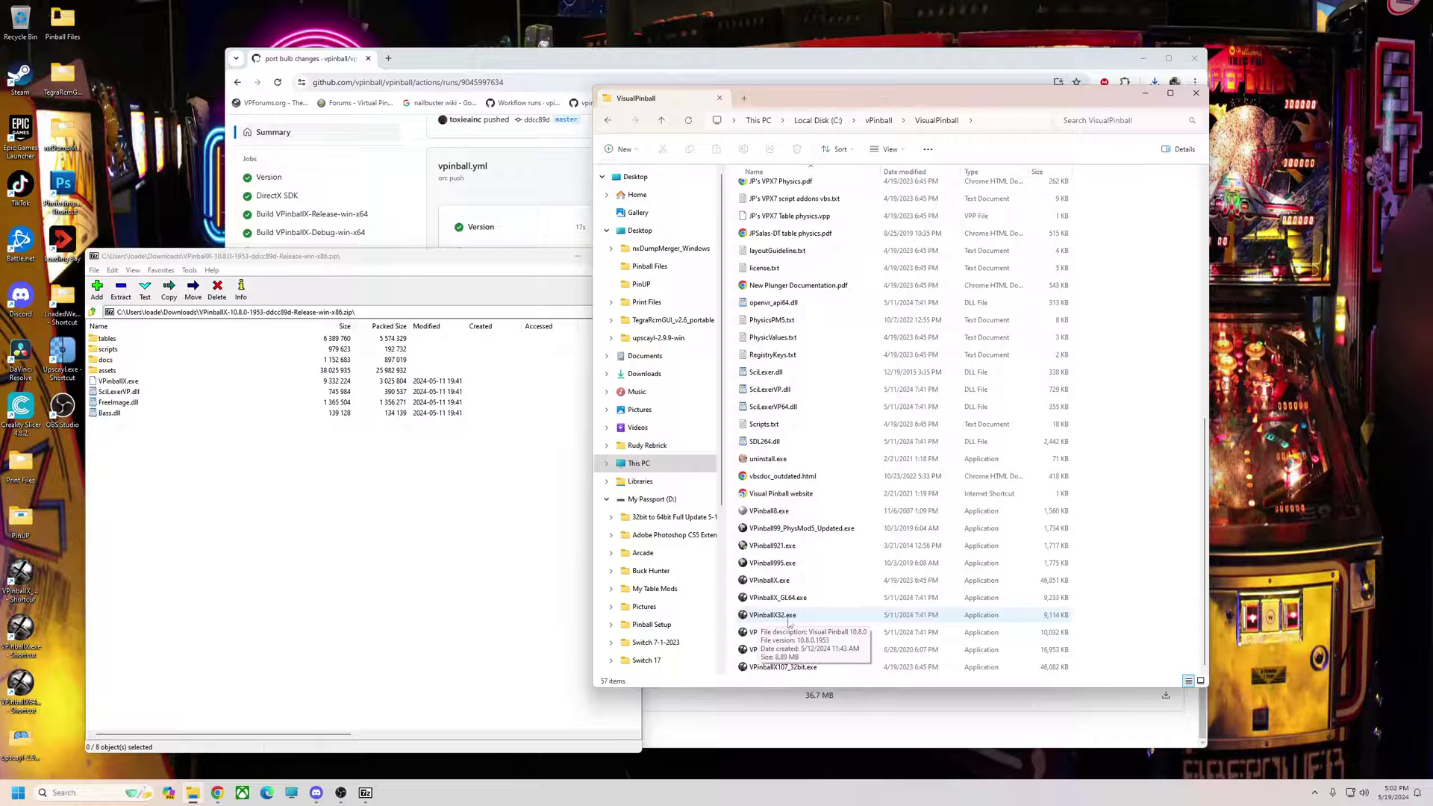
left_click(787, 620)
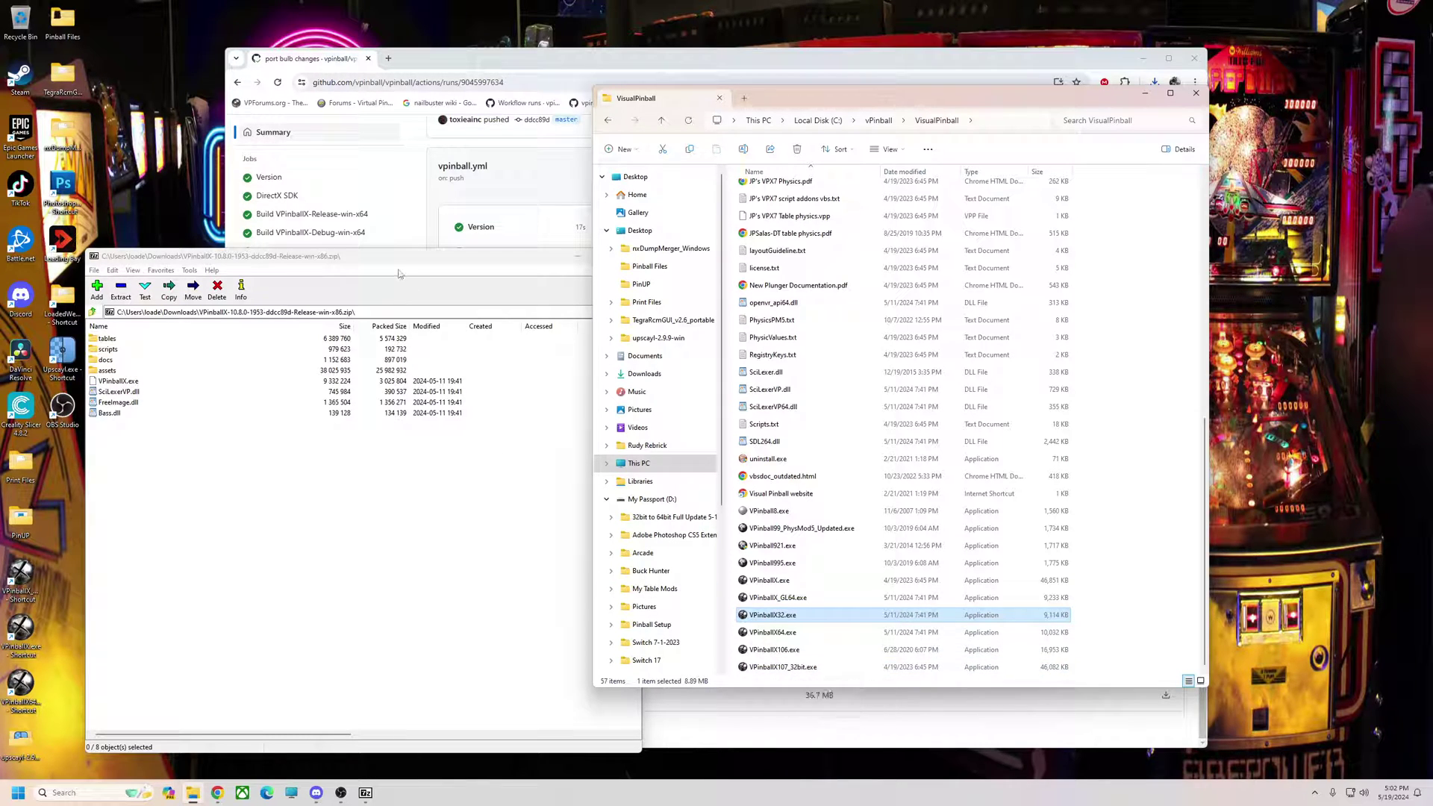
left_click_drag(398, 257, 636, 228)
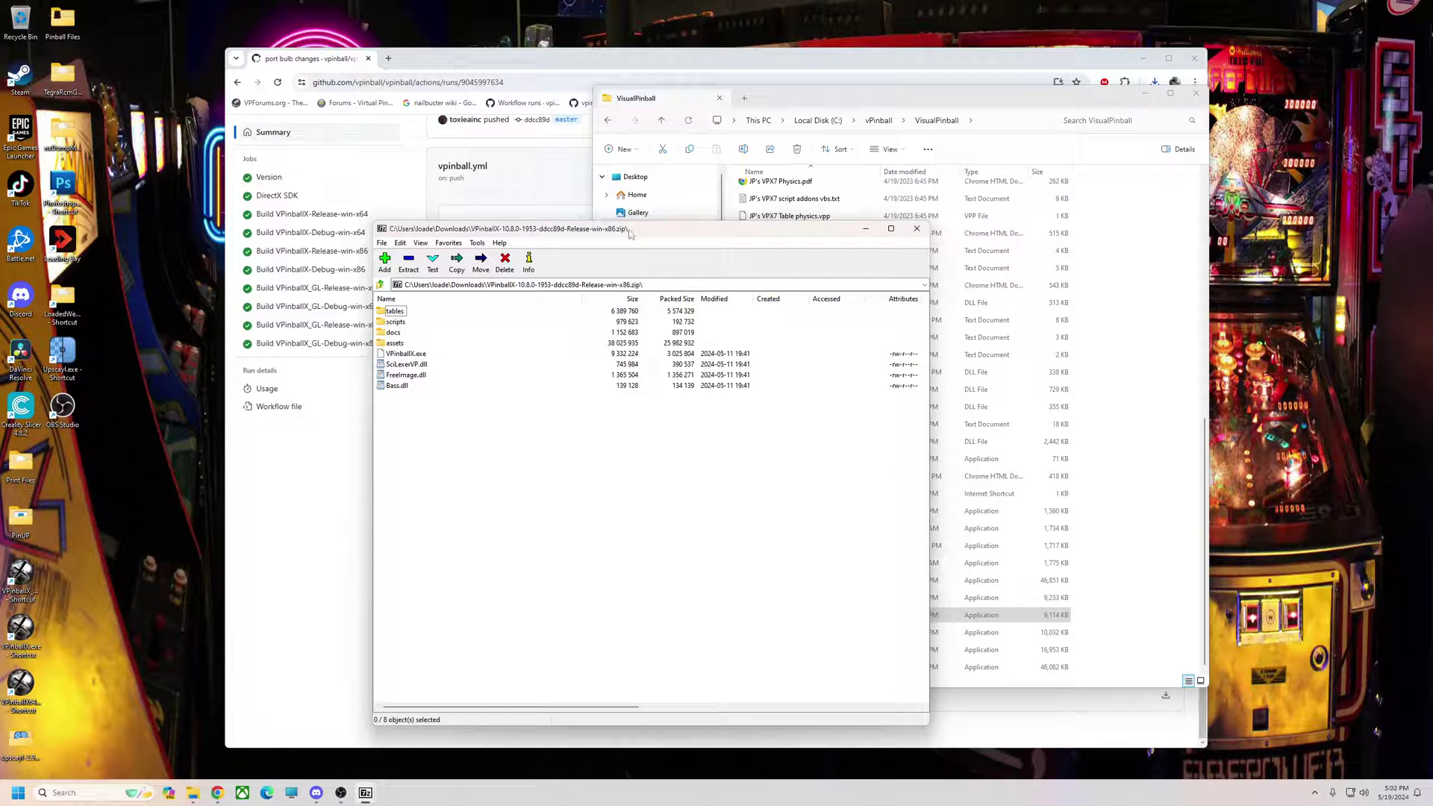
Copy scripts through Bass.dll from the x86 archive, excluding VPinballX.exe, into VisualPinball, replacing existing files
left_click_drag(630, 234, 465, 205)
left_click(232, 296)
left_click(232, 358, "shift")
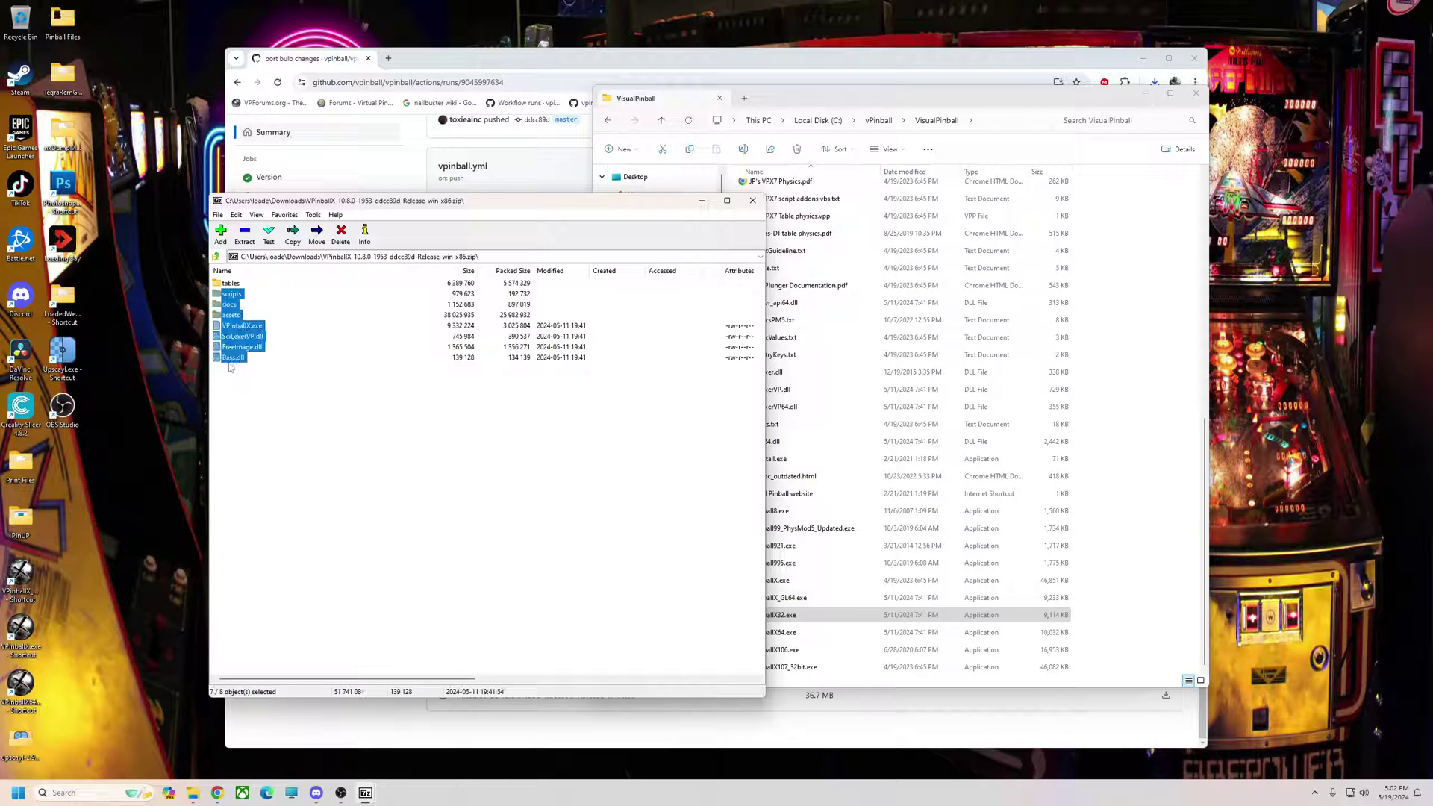
left_click(247, 329, "ctrl")
left_click_drag(233, 340, 1168, 602)
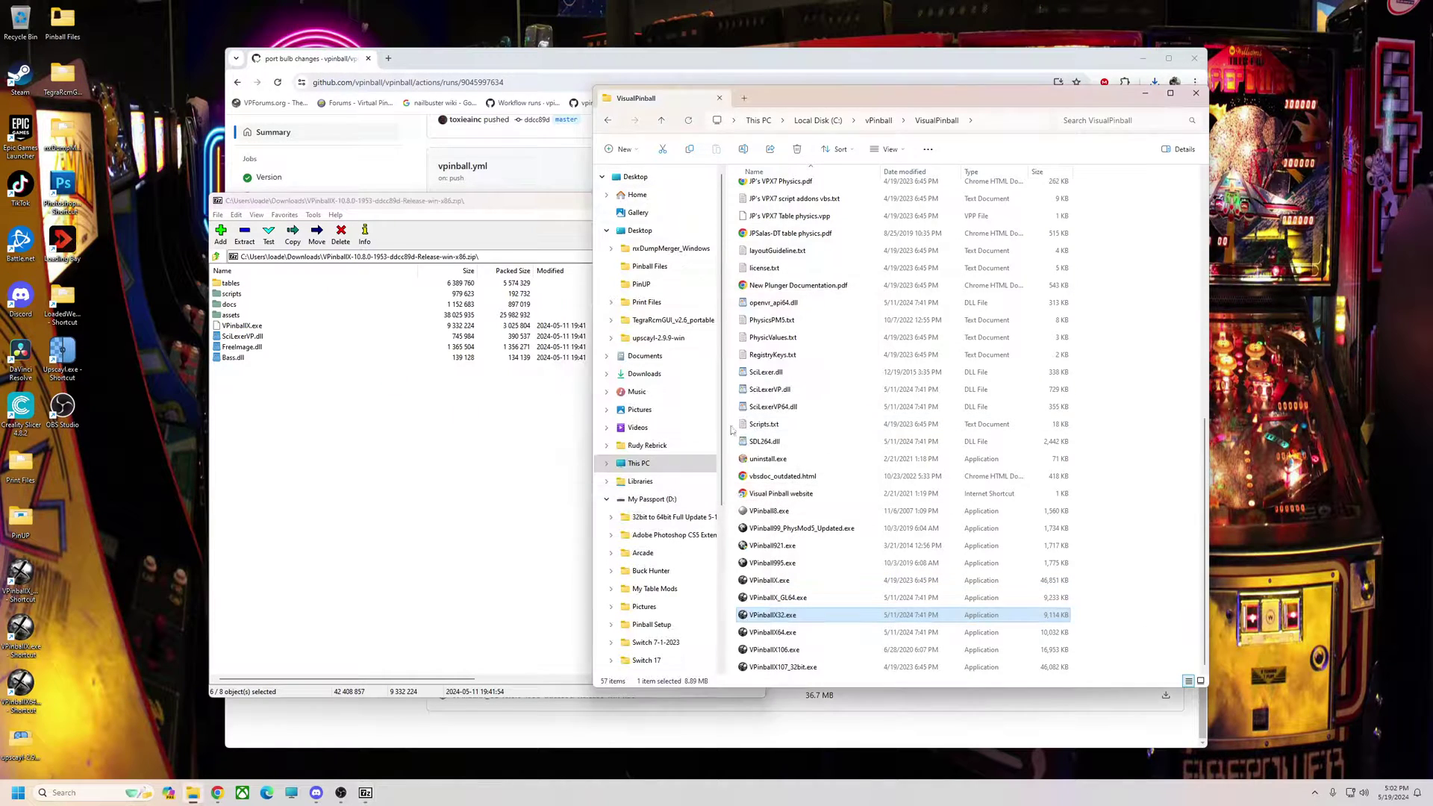
left_click(290, 306)
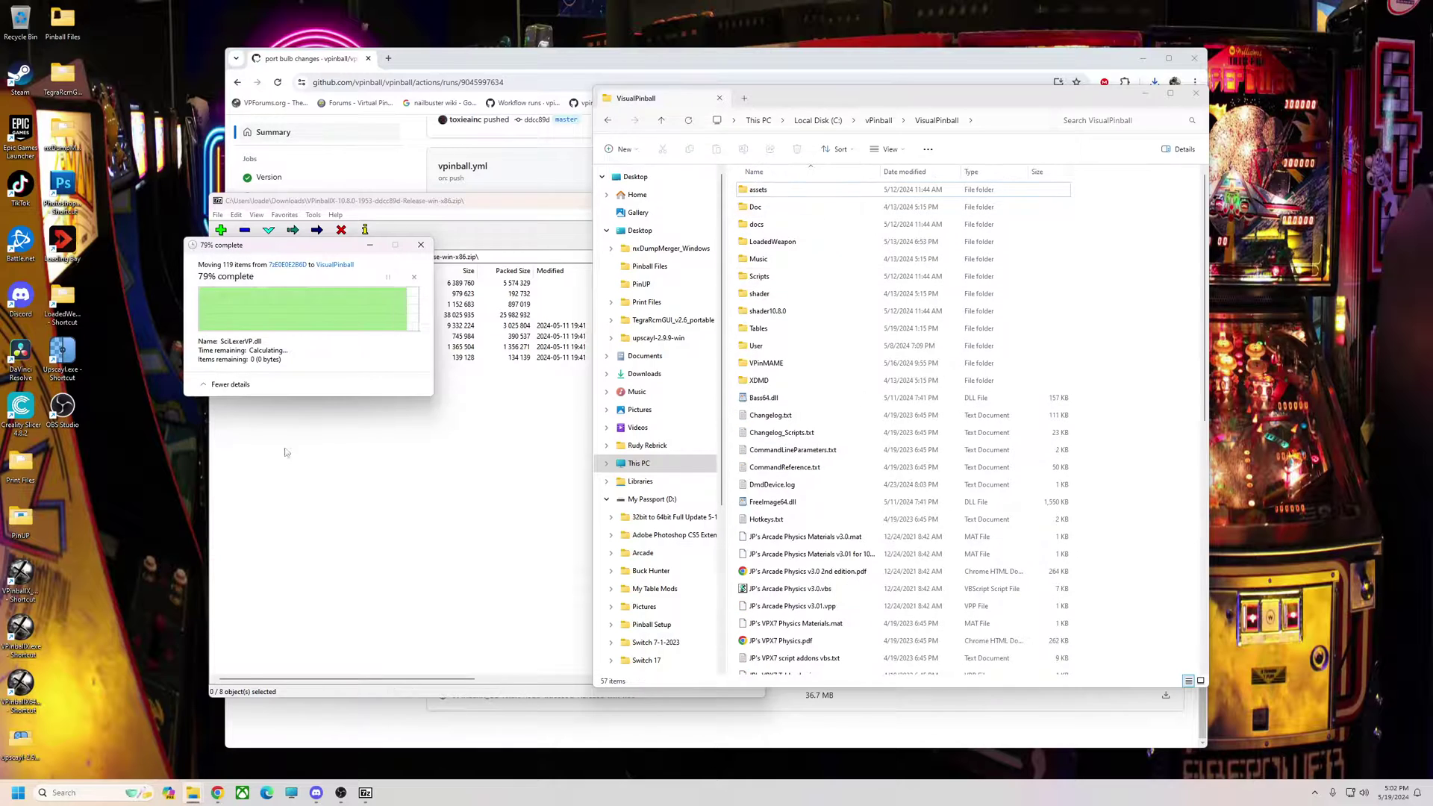
Extract VPinballX.exe from the x86 archive onto the desktop and review the existing VPinballX executables
left_click_drag(237, 329, 164, 463)
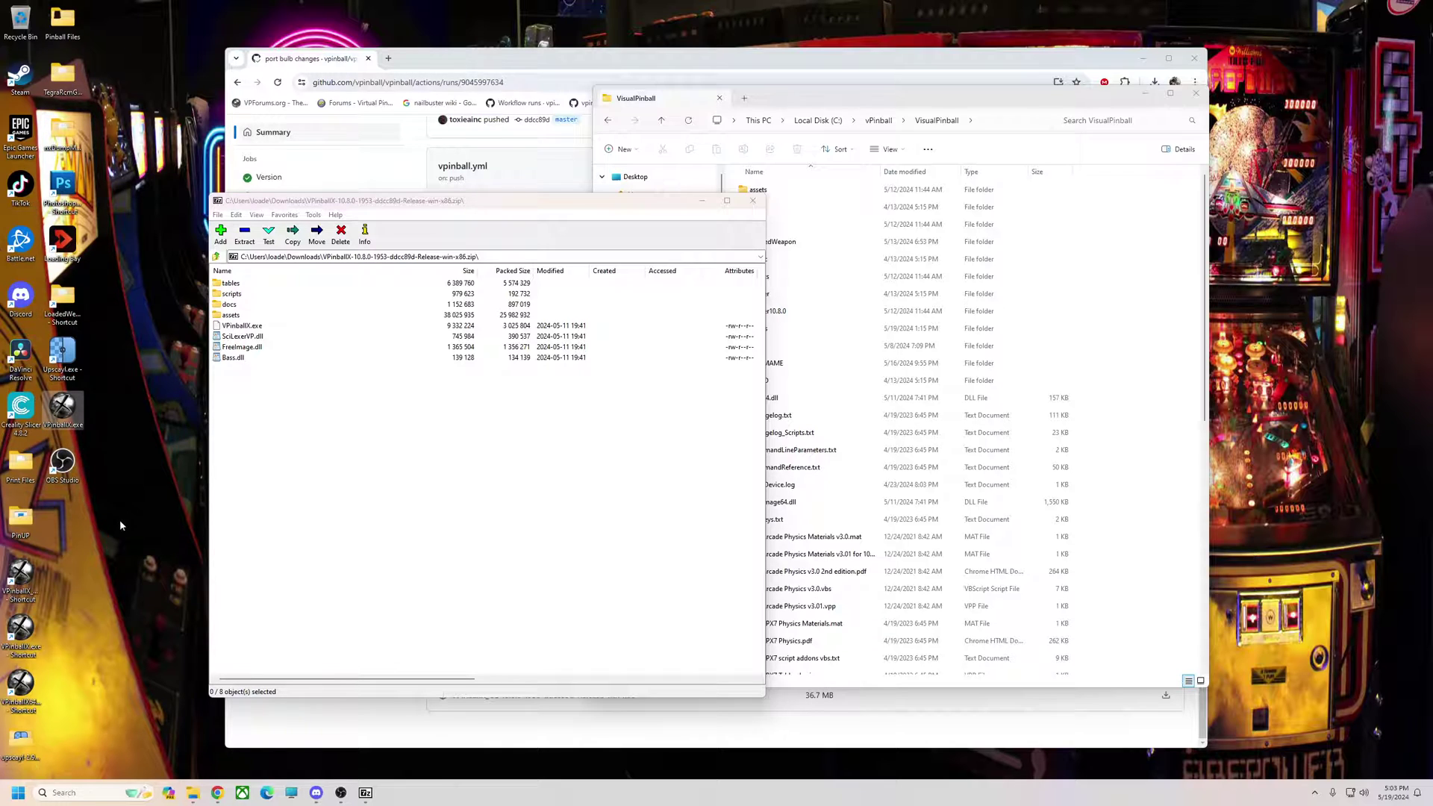
right_click(65, 424)
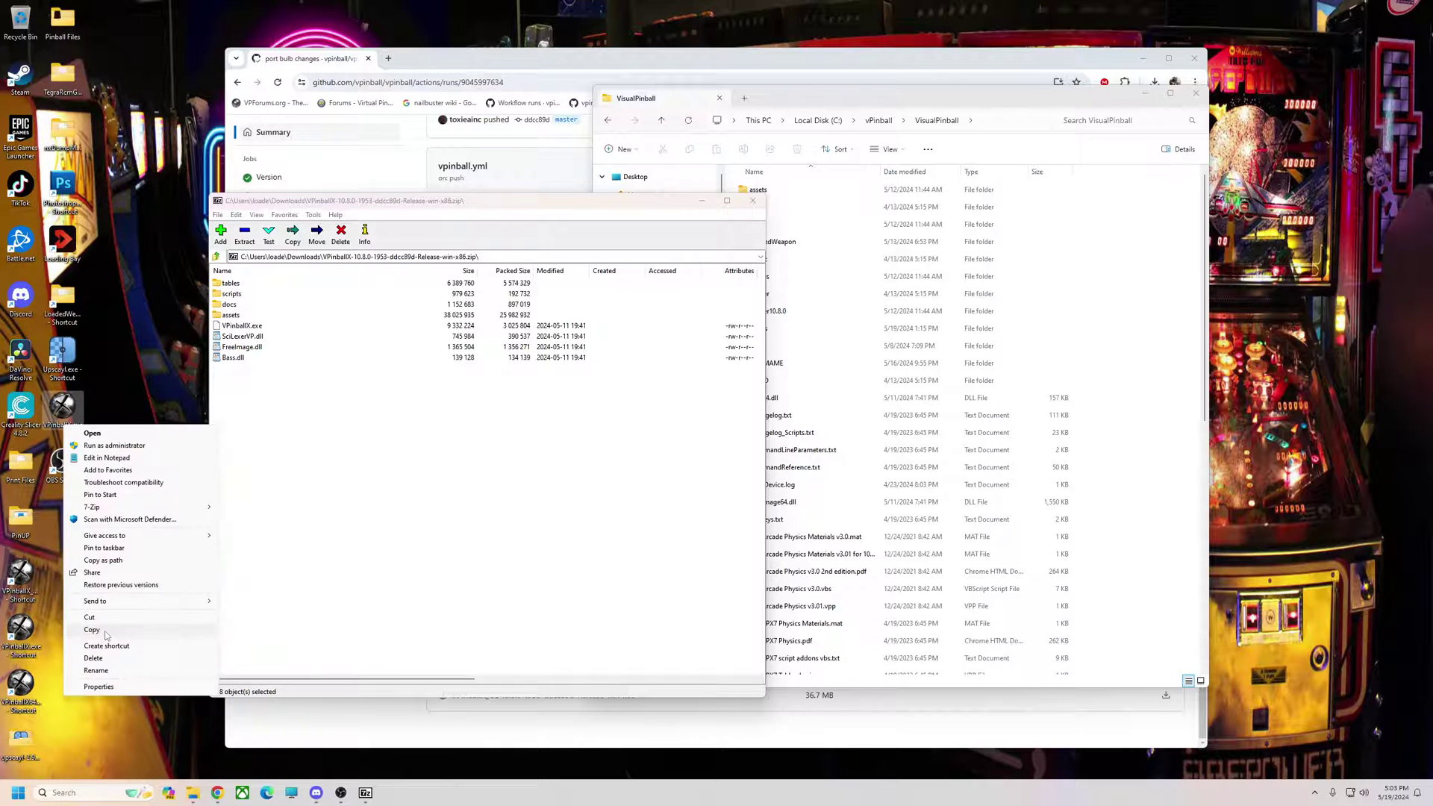
left_click(96, 671)
key("Right")
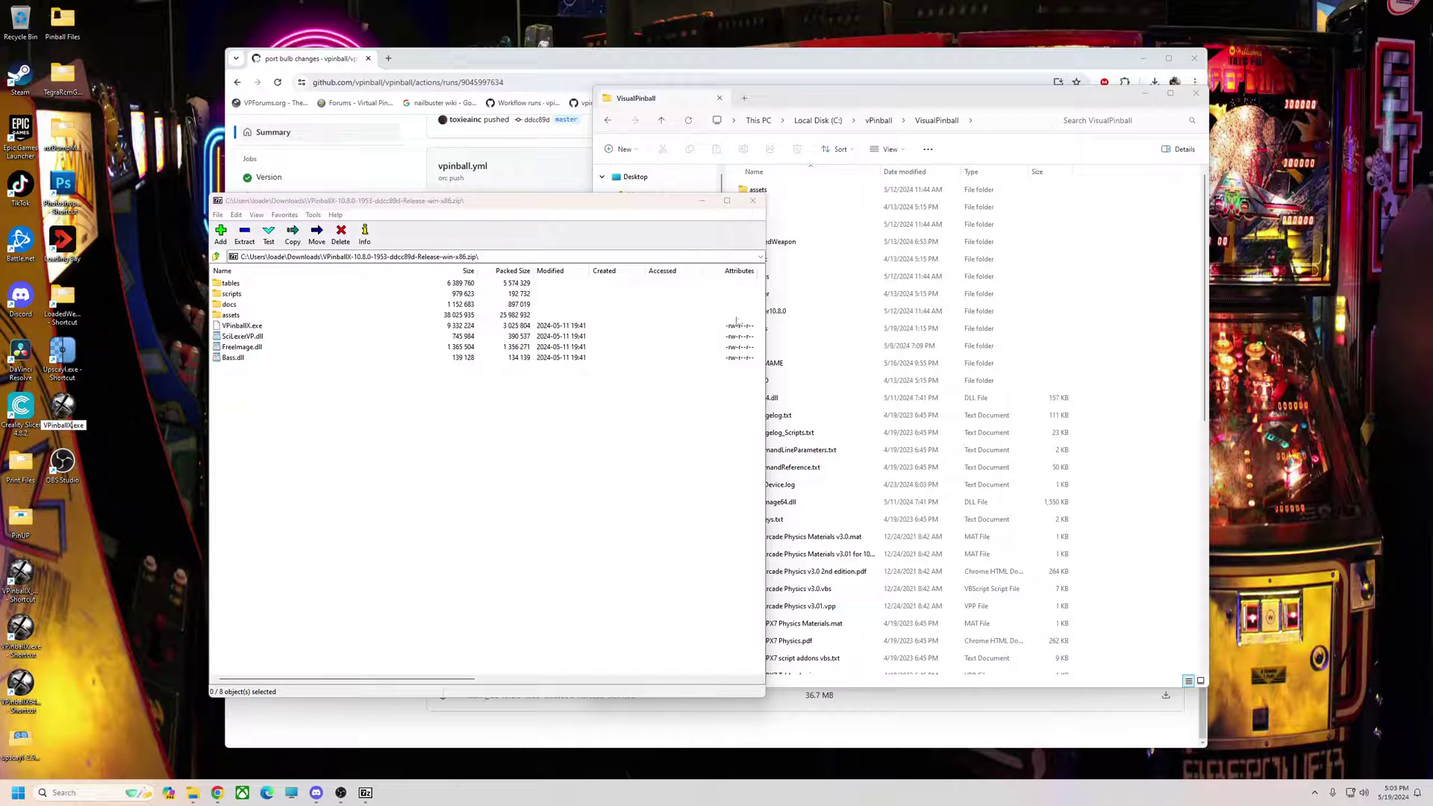
left_click_drag(639, 213, 524, 216)
left_click_drag(1205, 407, 1205, 649)
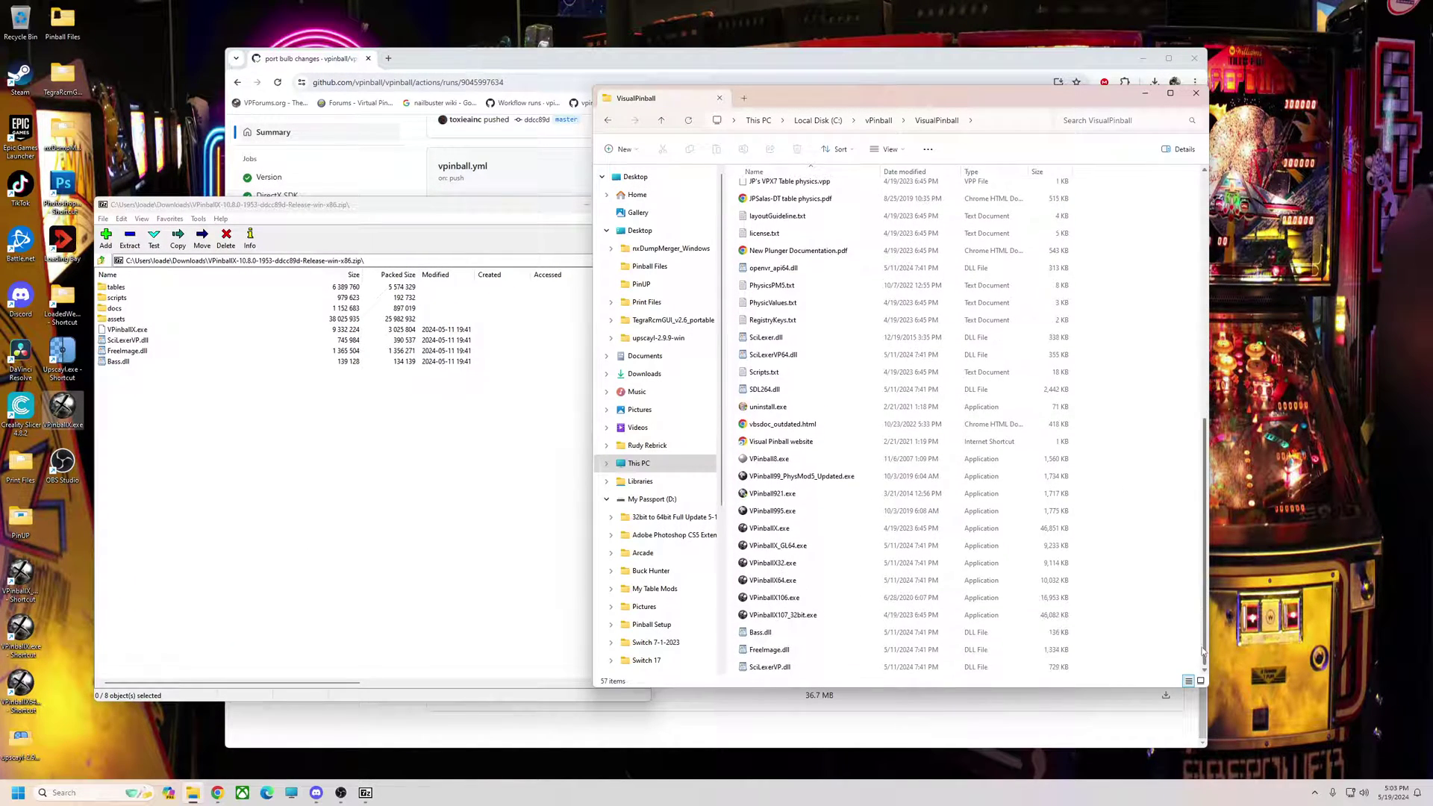
left_click(760, 582)
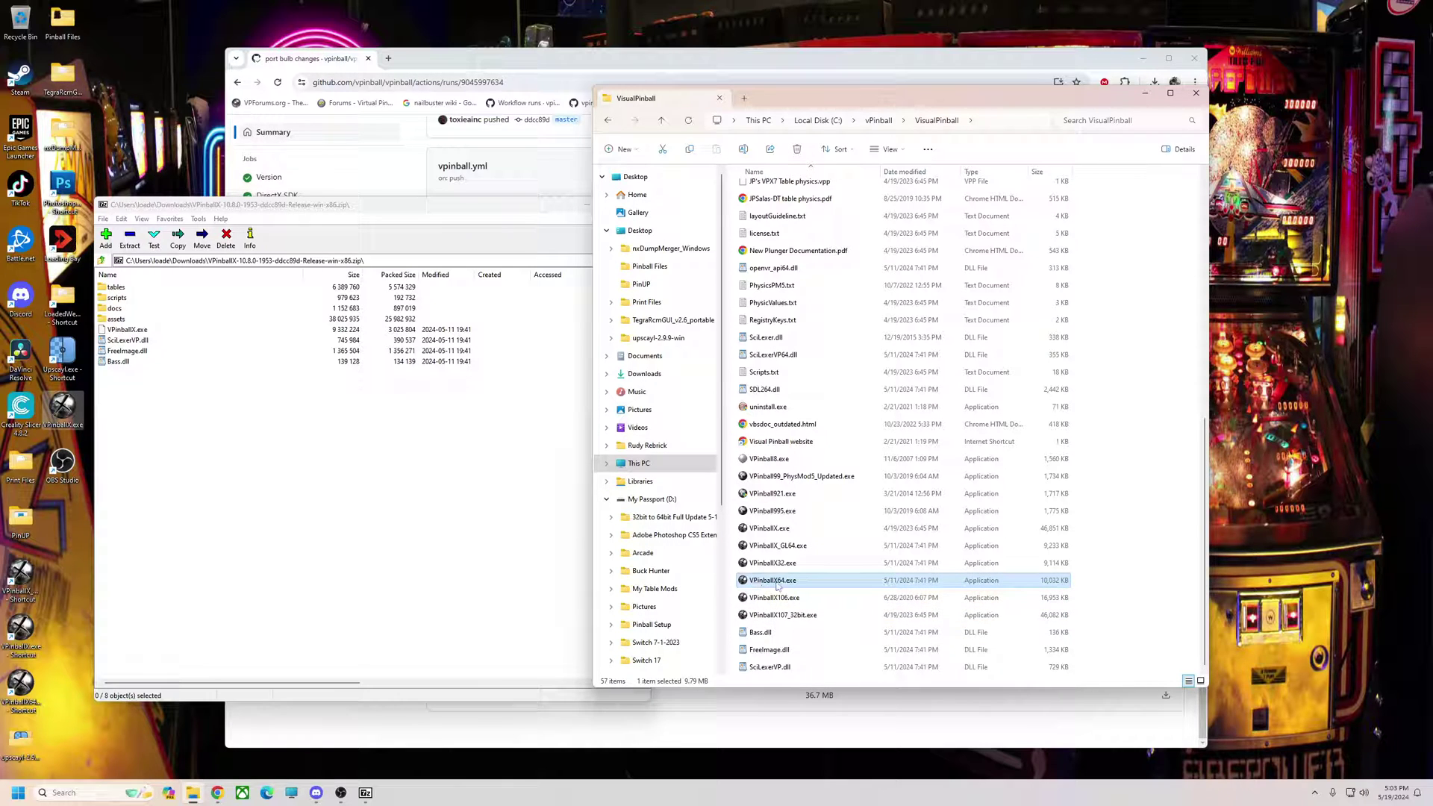
left_click(767, 567)
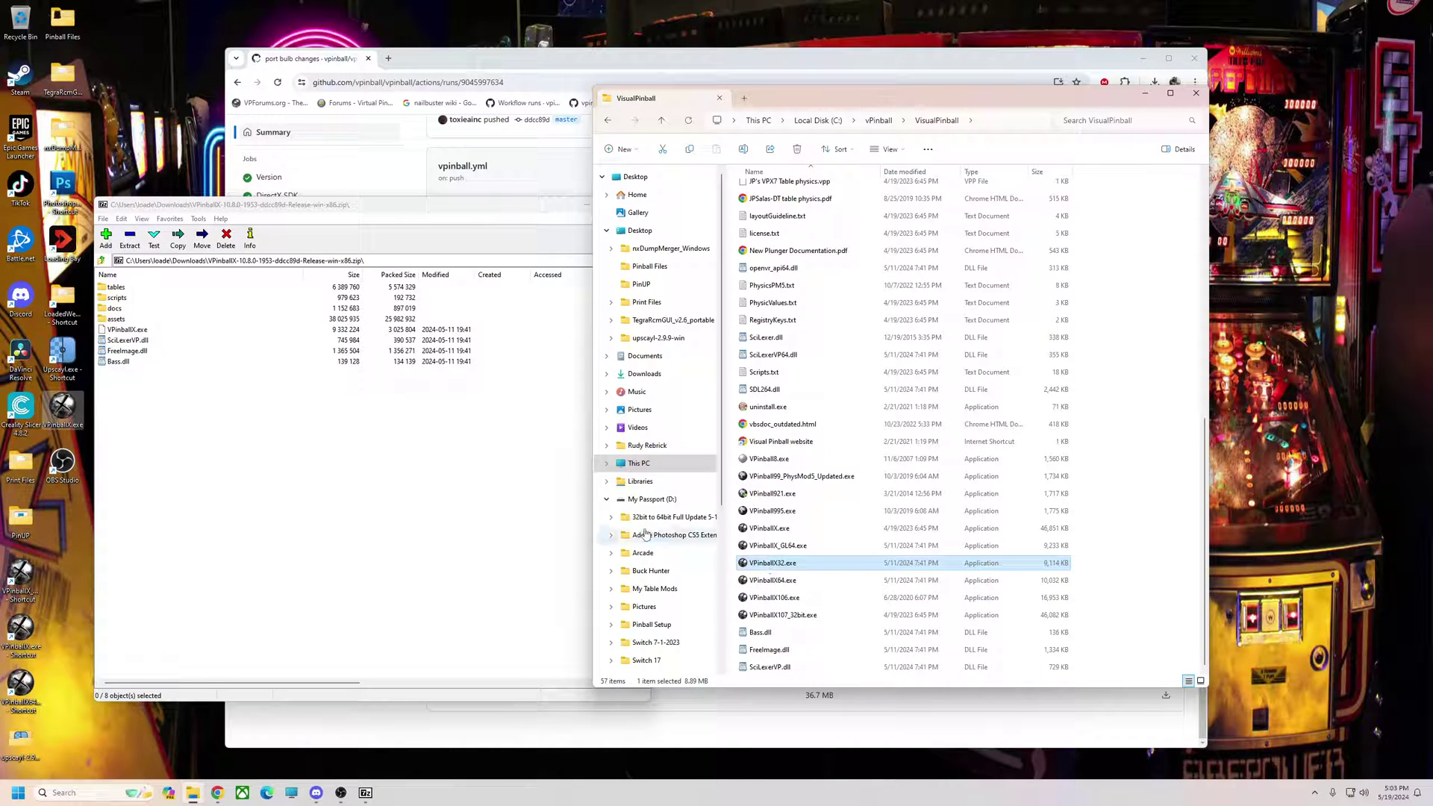
Rename the desktop file to VPinballX32.exe and move it into VisualPinball, replacing the old copy
right_click(63, 413)
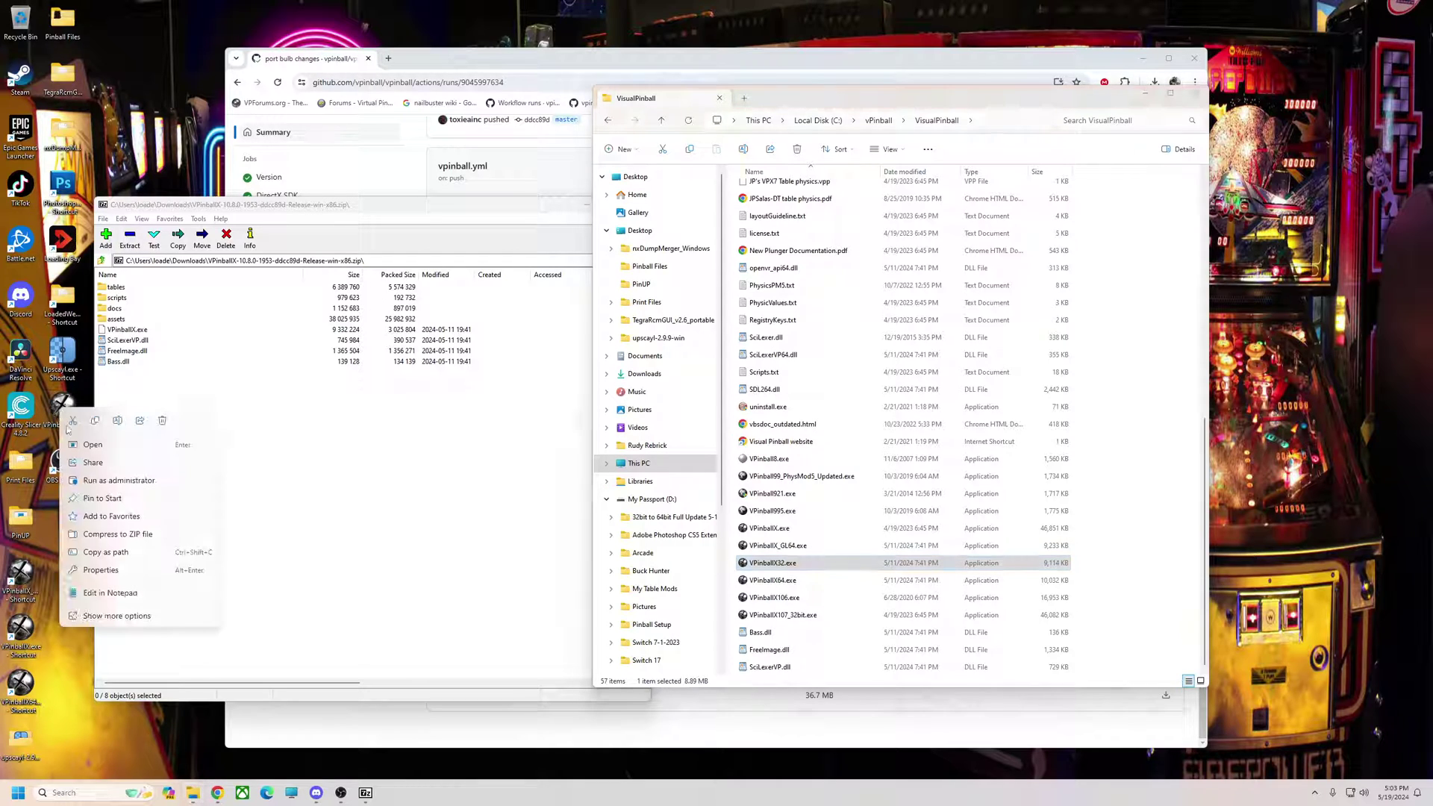
left_click(112, 616)
left_click(97, 654)
left_click(70, 425)
type("32.exe")
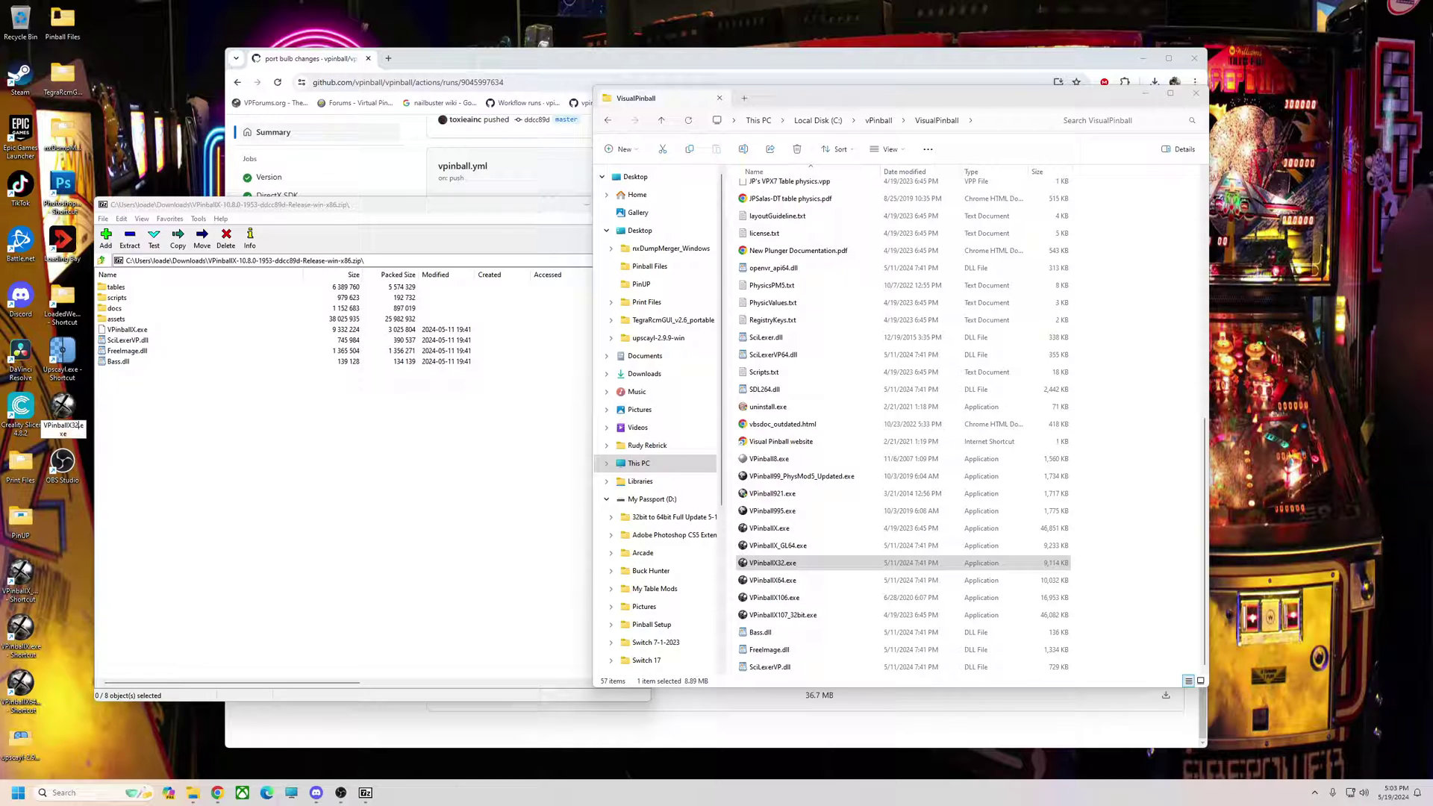
type("2")
key("Return")
left_click_drag(68, 407, 1181, 609)
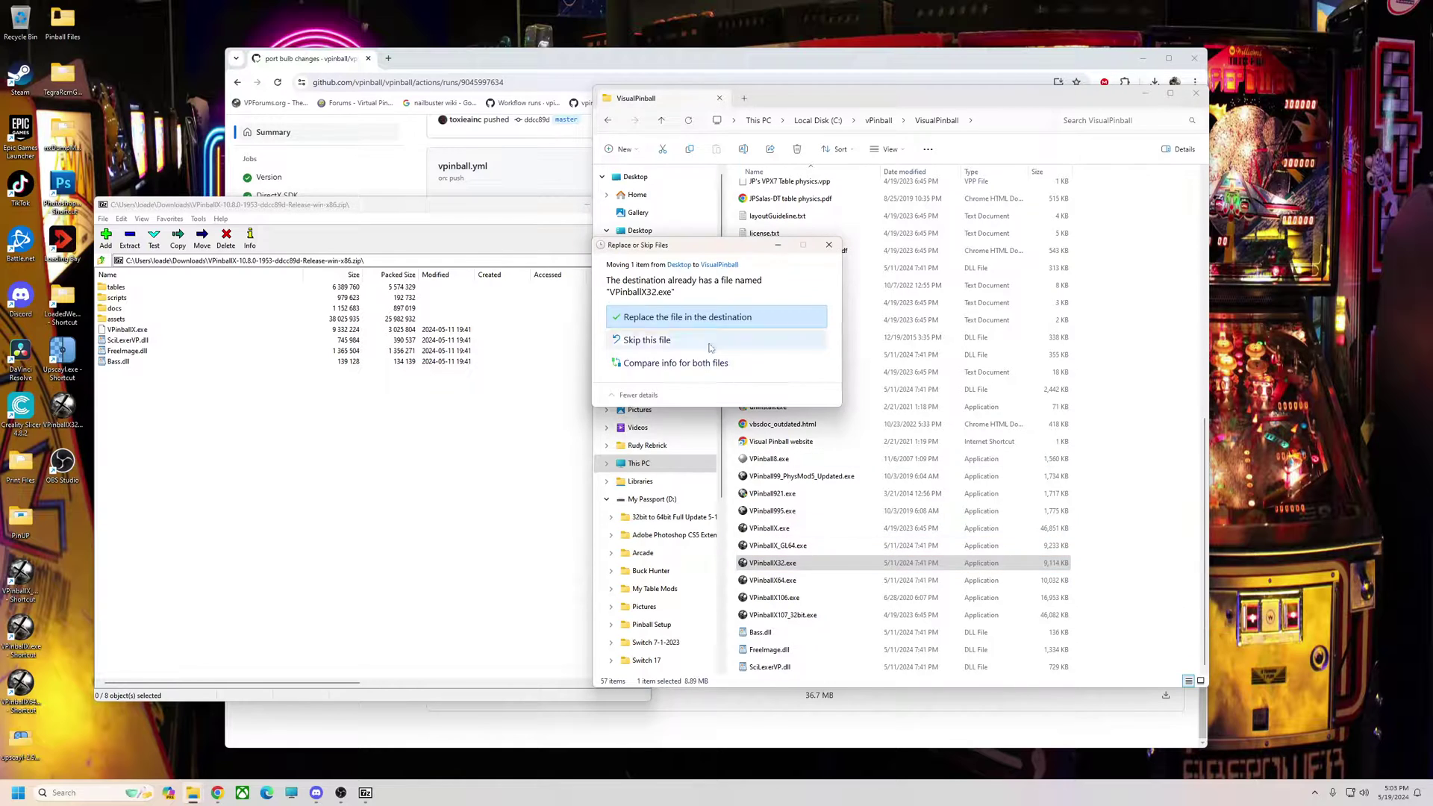
left_click(670, 320)
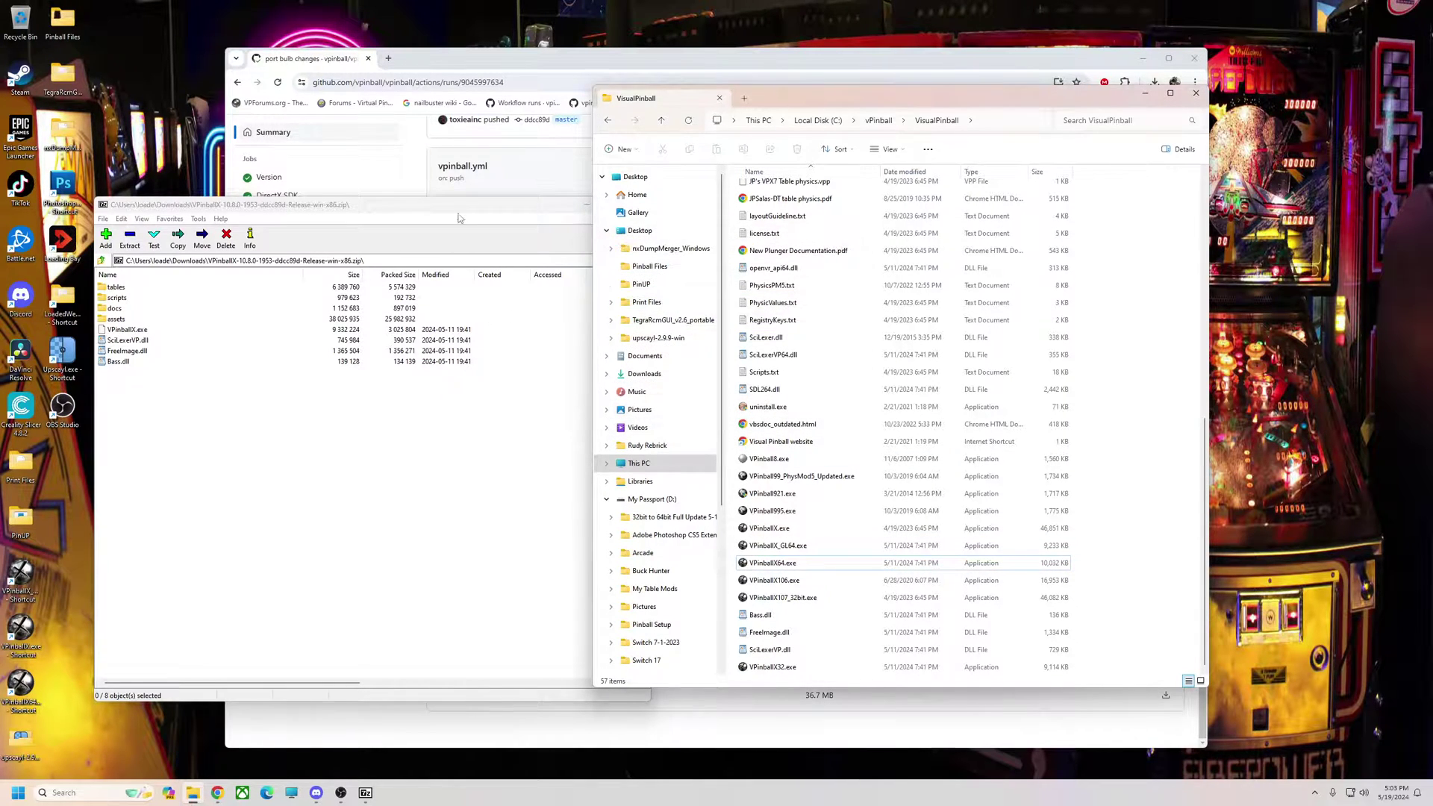
left_click_drag(460, 208, 473, 231)
Copy scripts through Bass64.dll from the x64 release archive into VisualPinball, replacing 117 same-named files
left_click(650, 230)
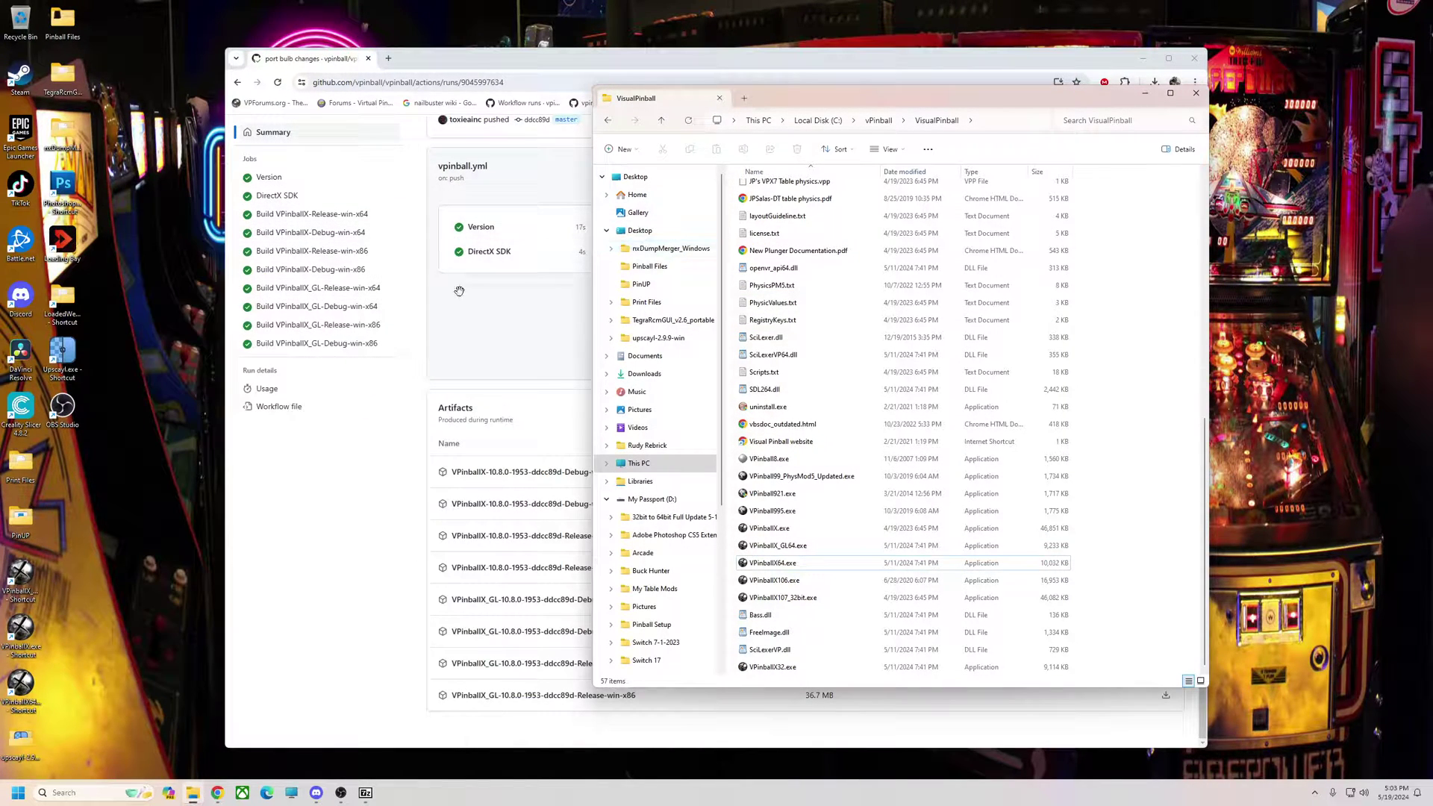
left_click(365, 793)
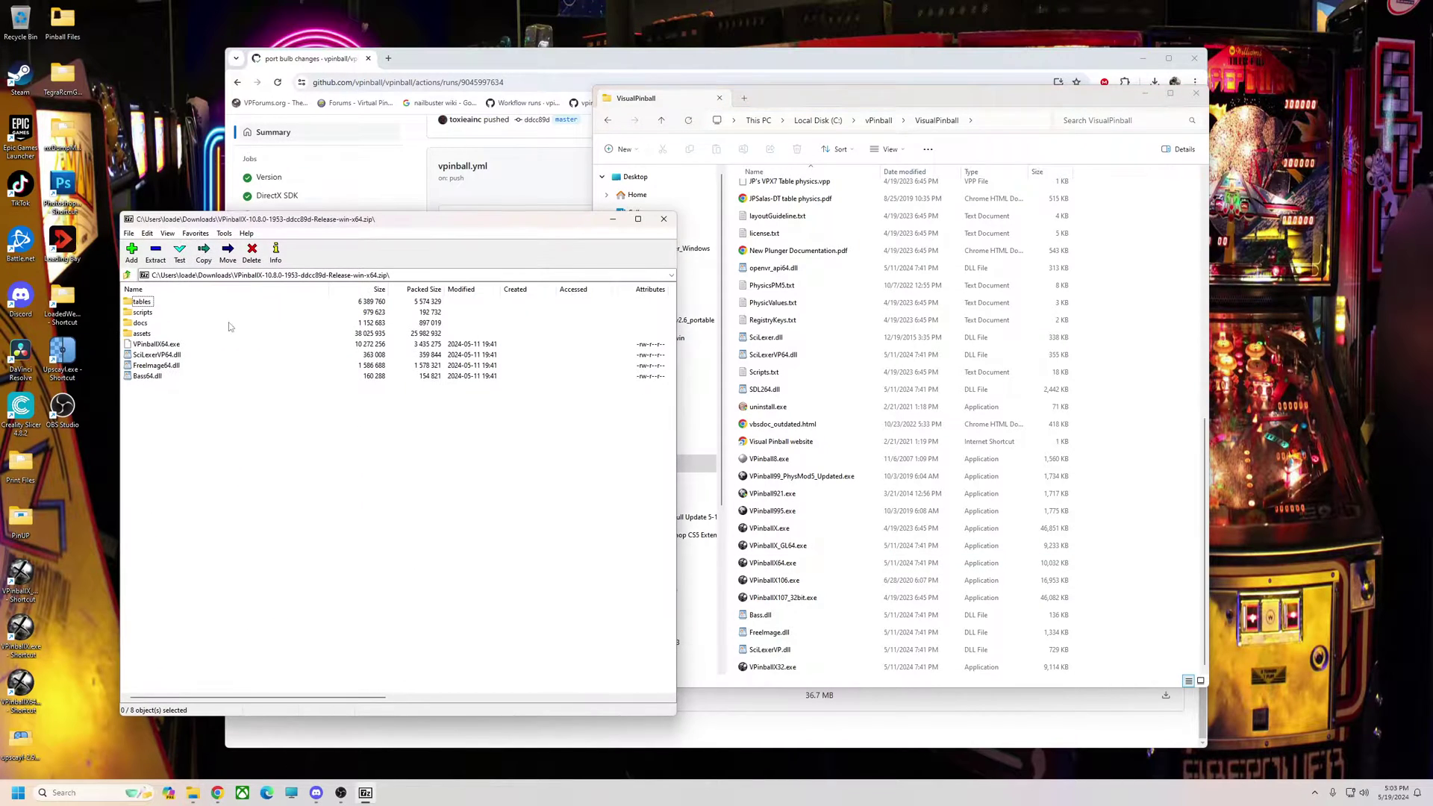
left_click_drag(388, 223, 437, 212)
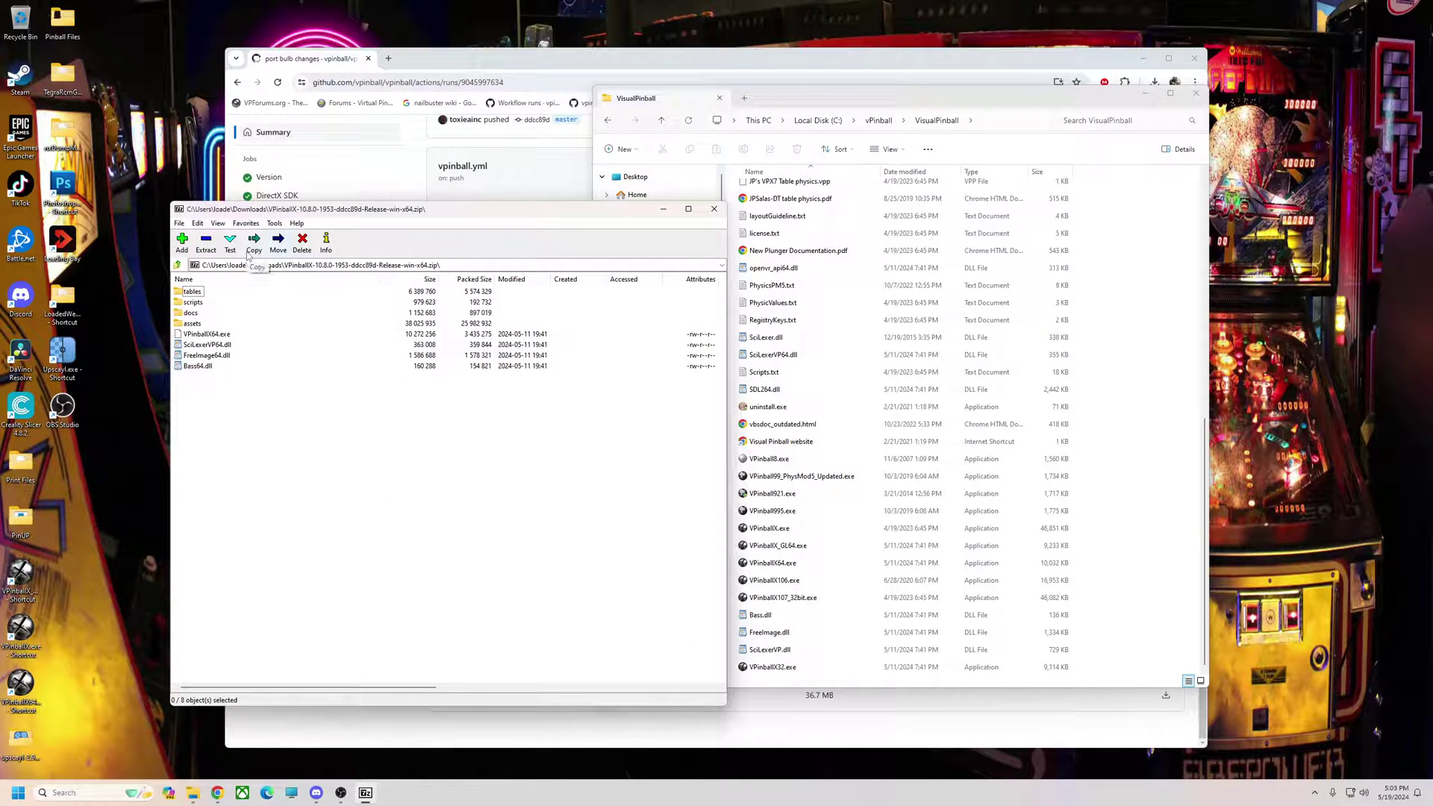
left_click(192, 303)
left_click(196, 337)
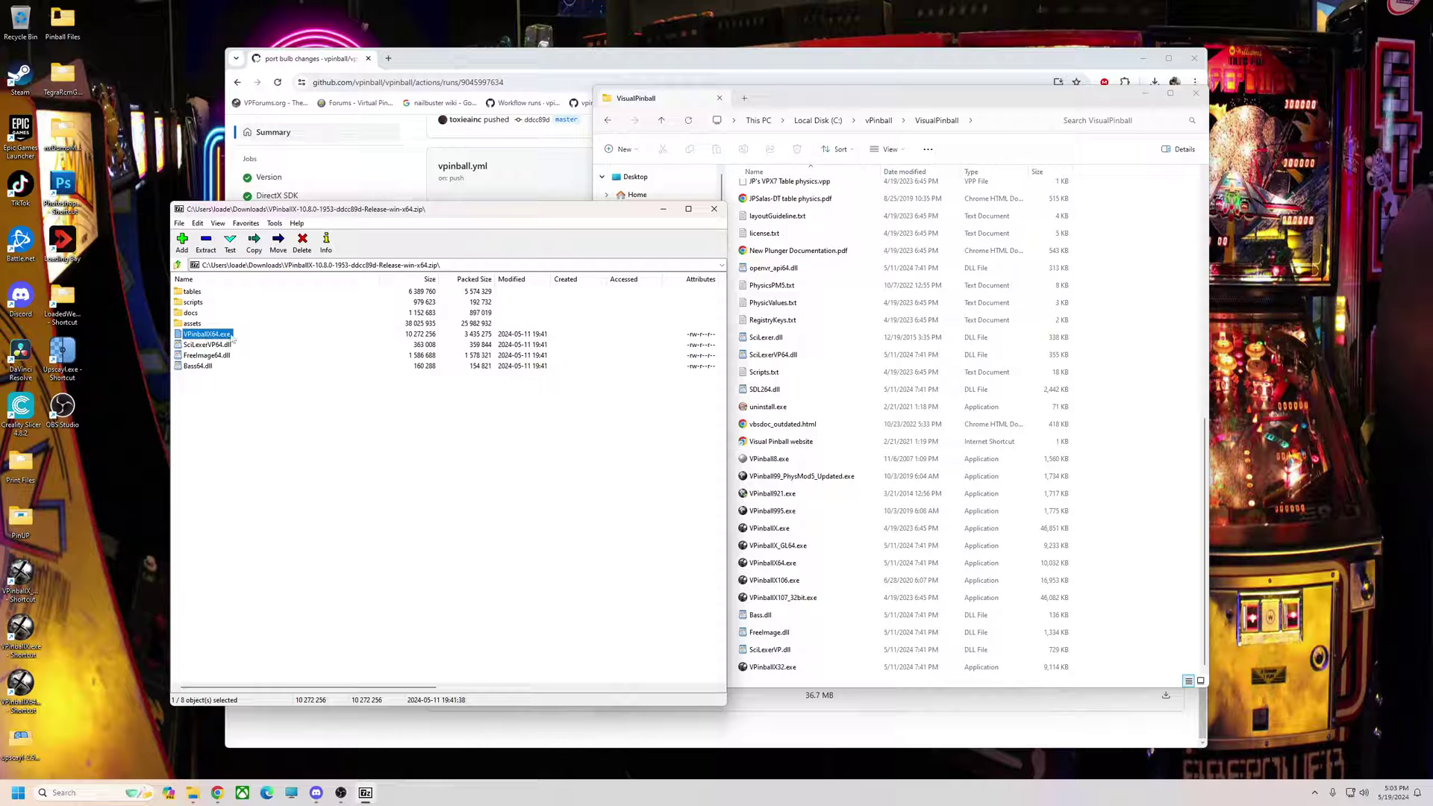
left_click(193, 304)
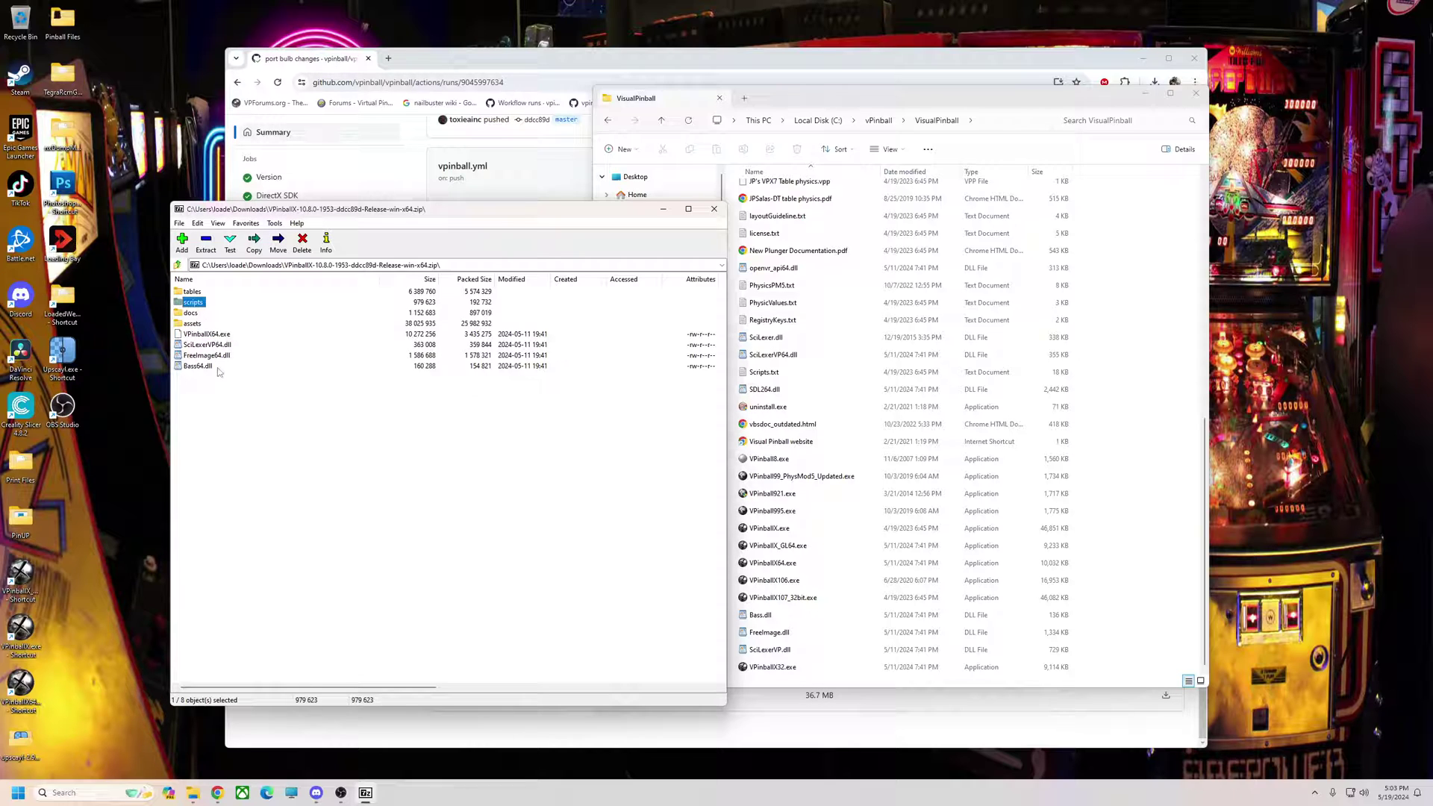
left_click(206, 367, "shift")
left_click_drag(188, 338, 1176, 597)
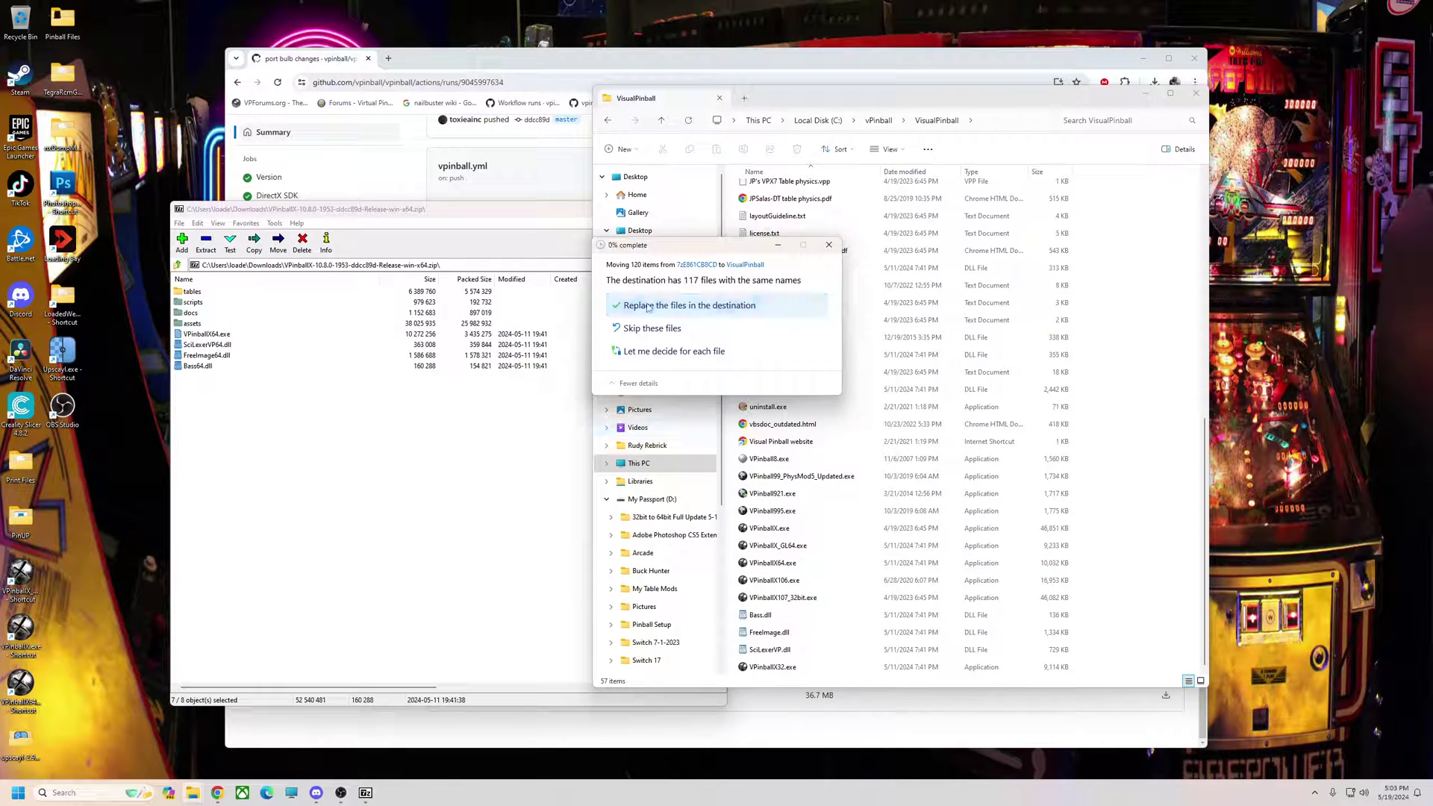
left_click(657, 306)
left_click(610, 222)
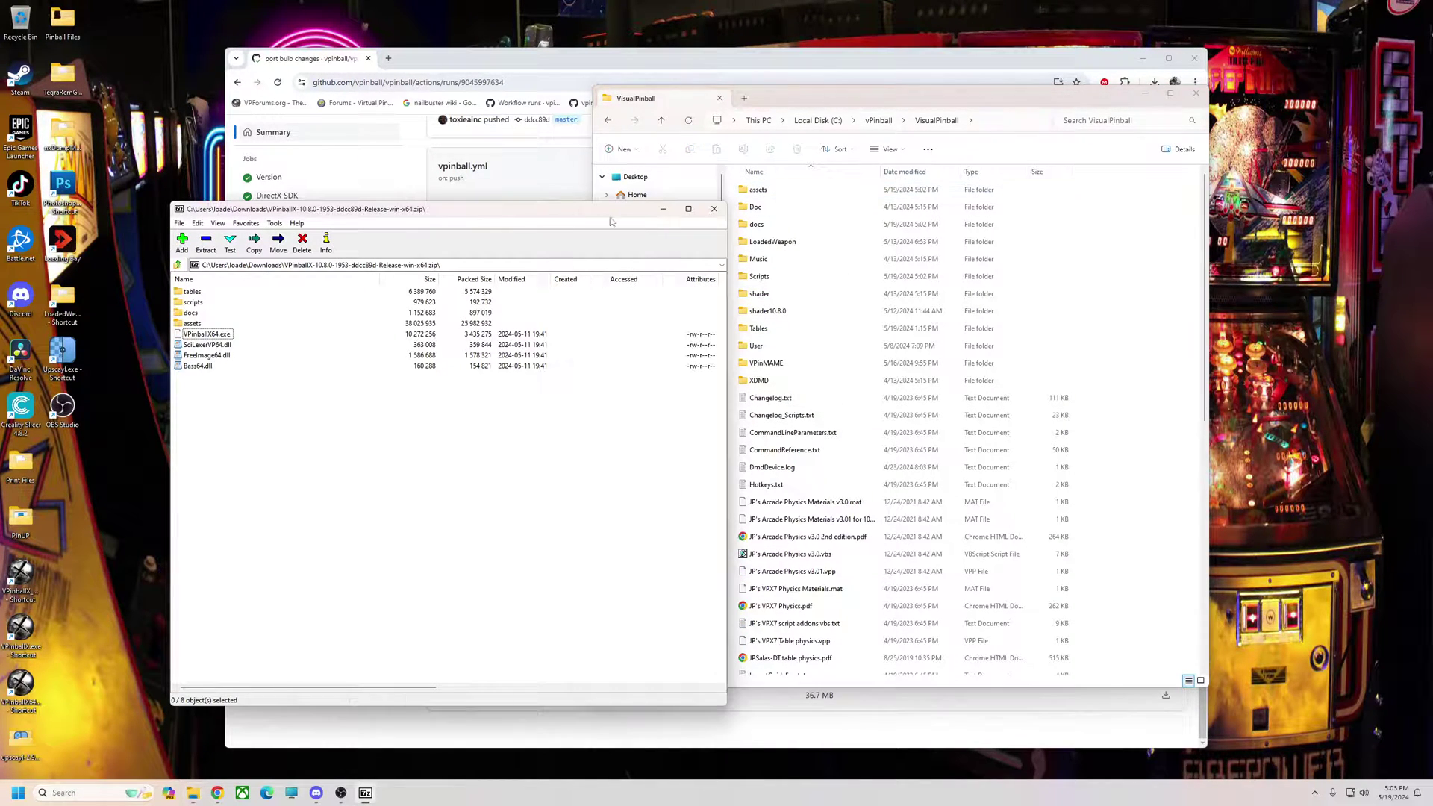
left_click(715, 209)
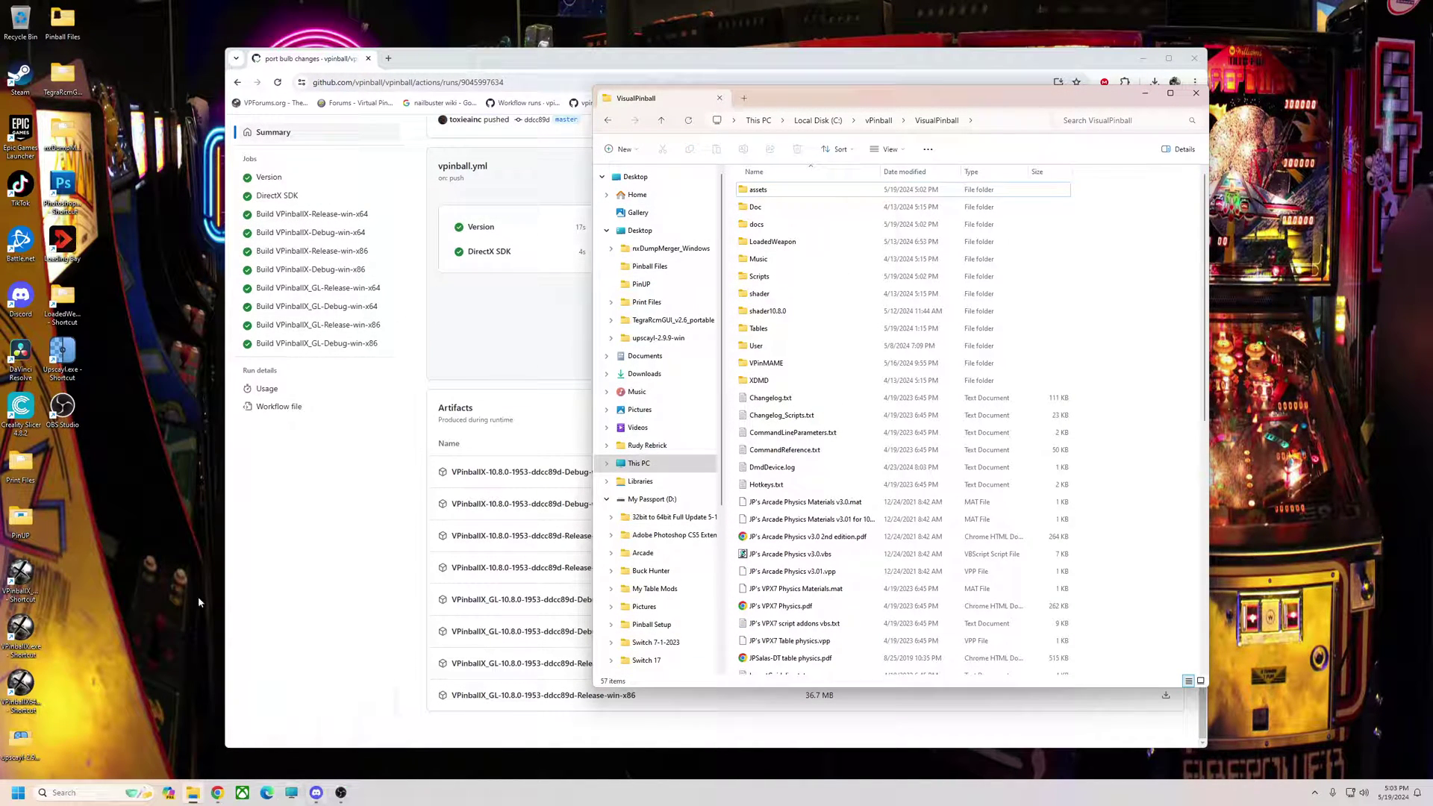
Open a second Explorer window on the Downloads folder and place it on the left
left_click(291, 793)
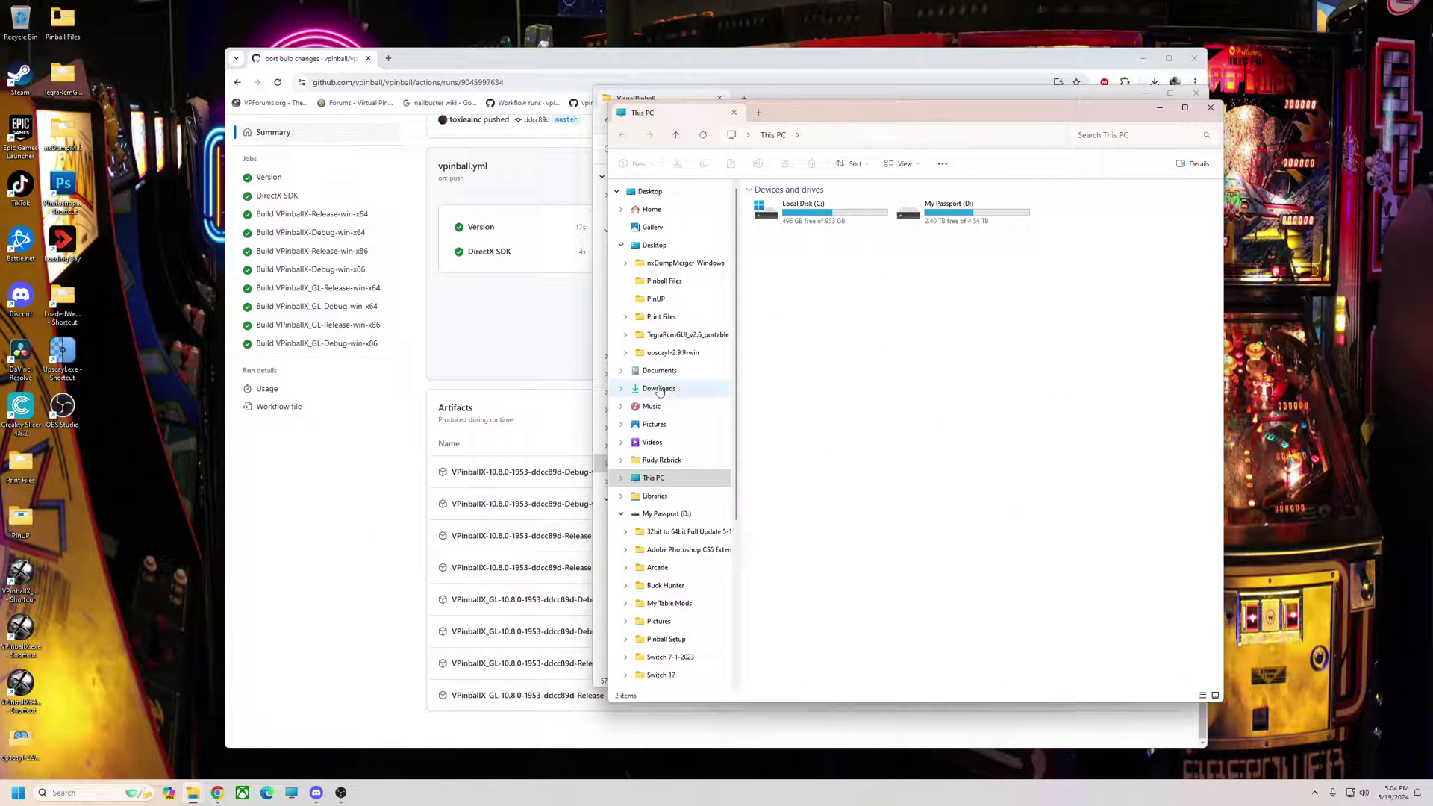
left_click(661, 389)
left_click_drag(899, 113, 304, 145)
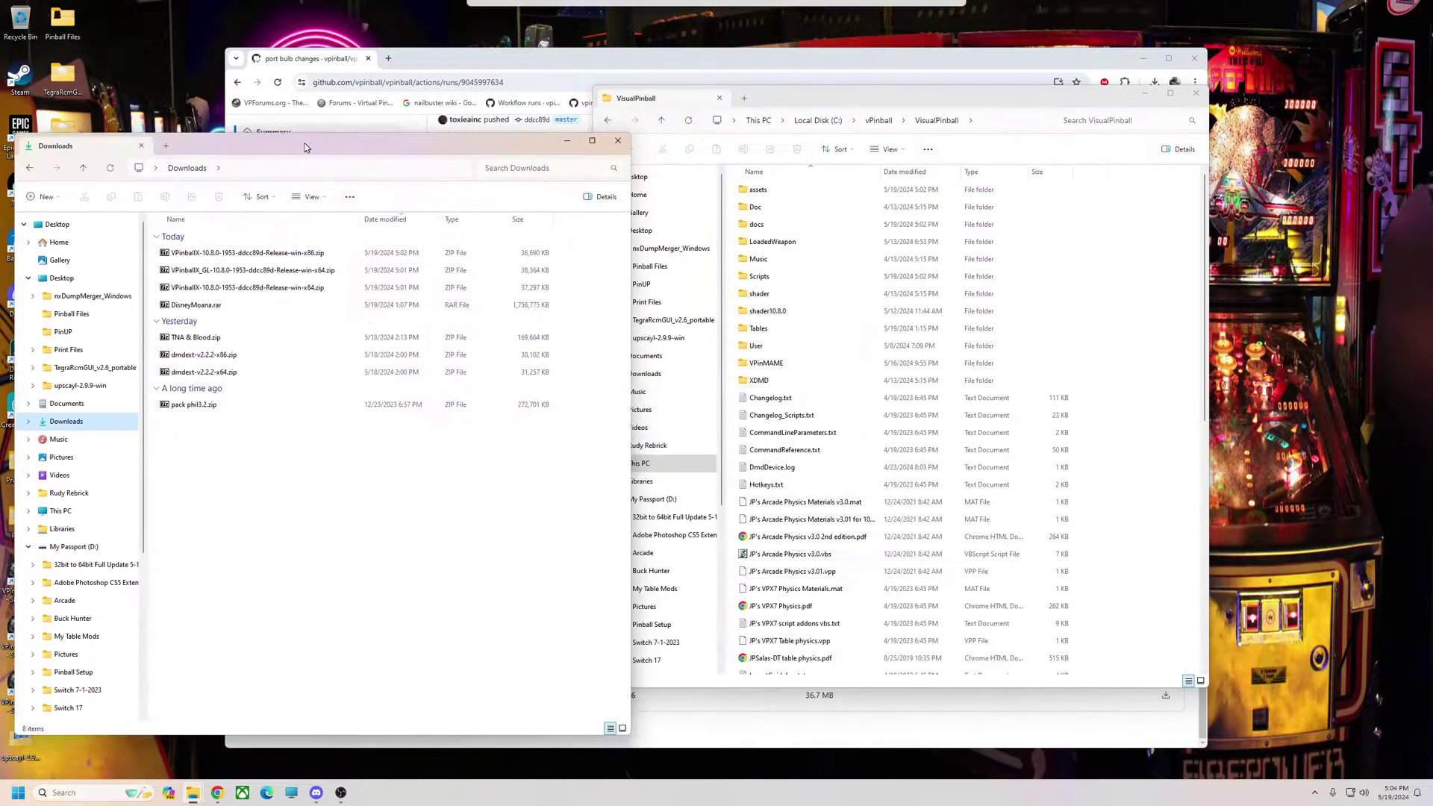
Copy shader10.8.0 through Bass64.dll from the VPinballX_GL x64 zip into VisualPinball, replacing 137 files
left_click_drag(626, 297, 377, 291)
double_click(209, 269)
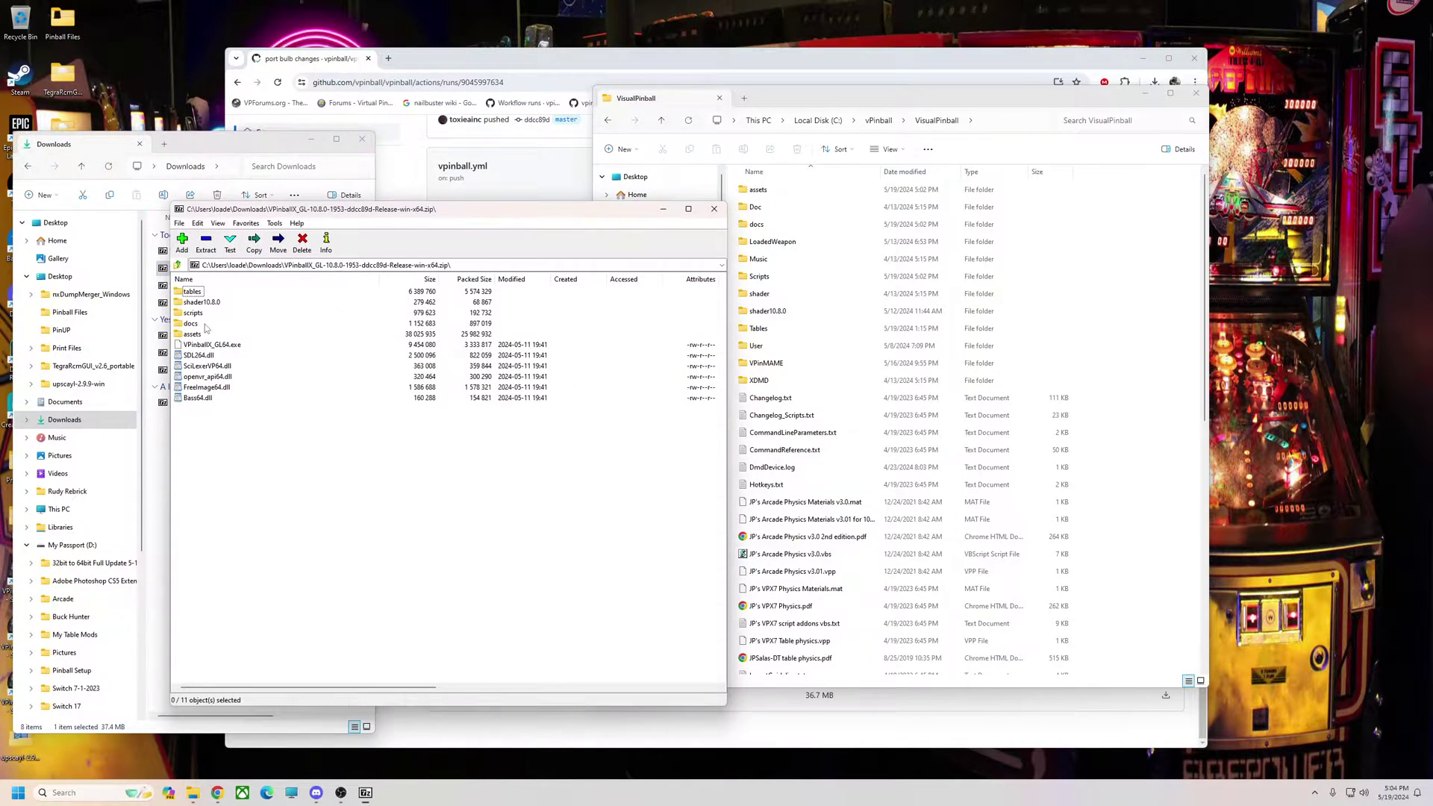
left_click(196, 303)
left_click(191, 400, "shift")
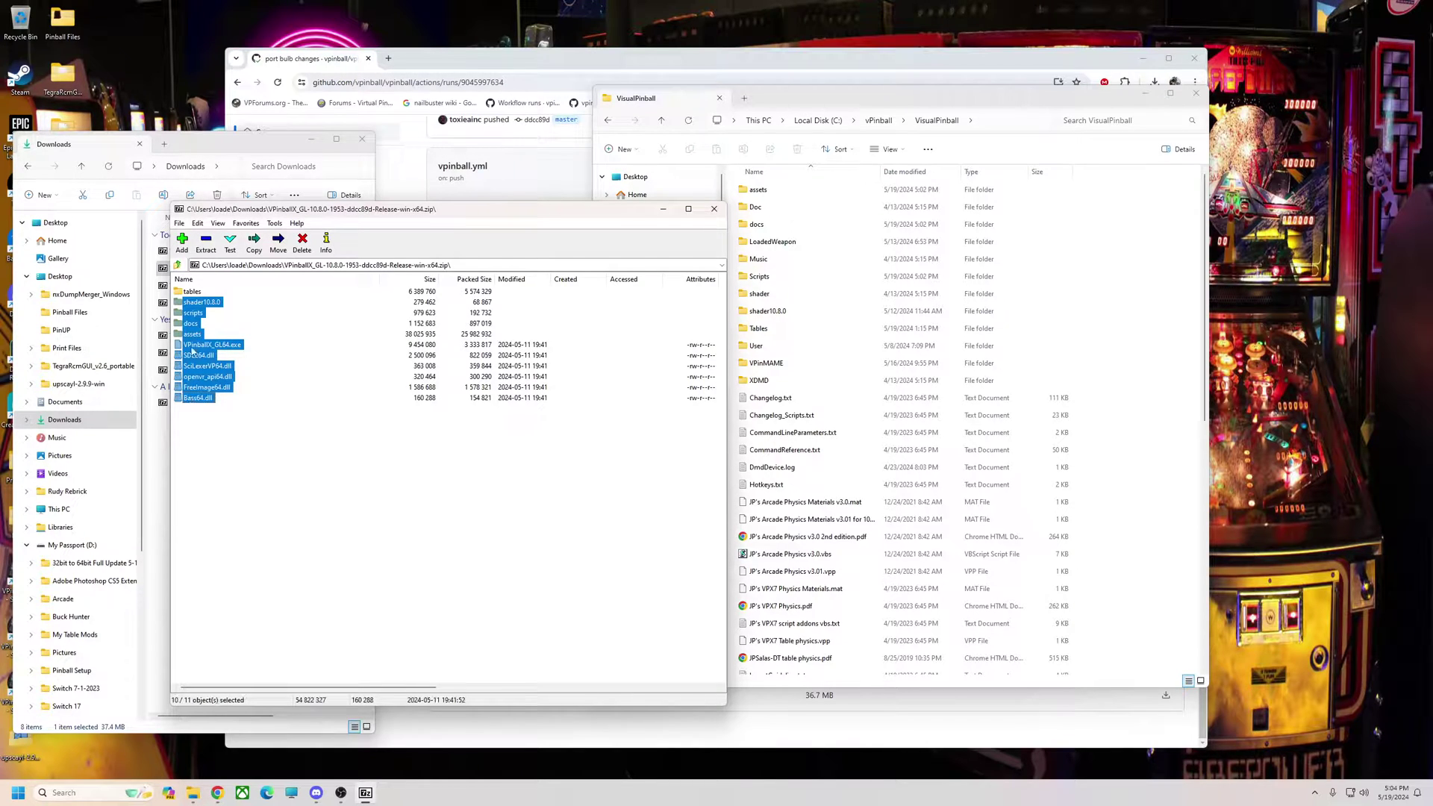
left_click_drag(192, 348, 1149, 590)
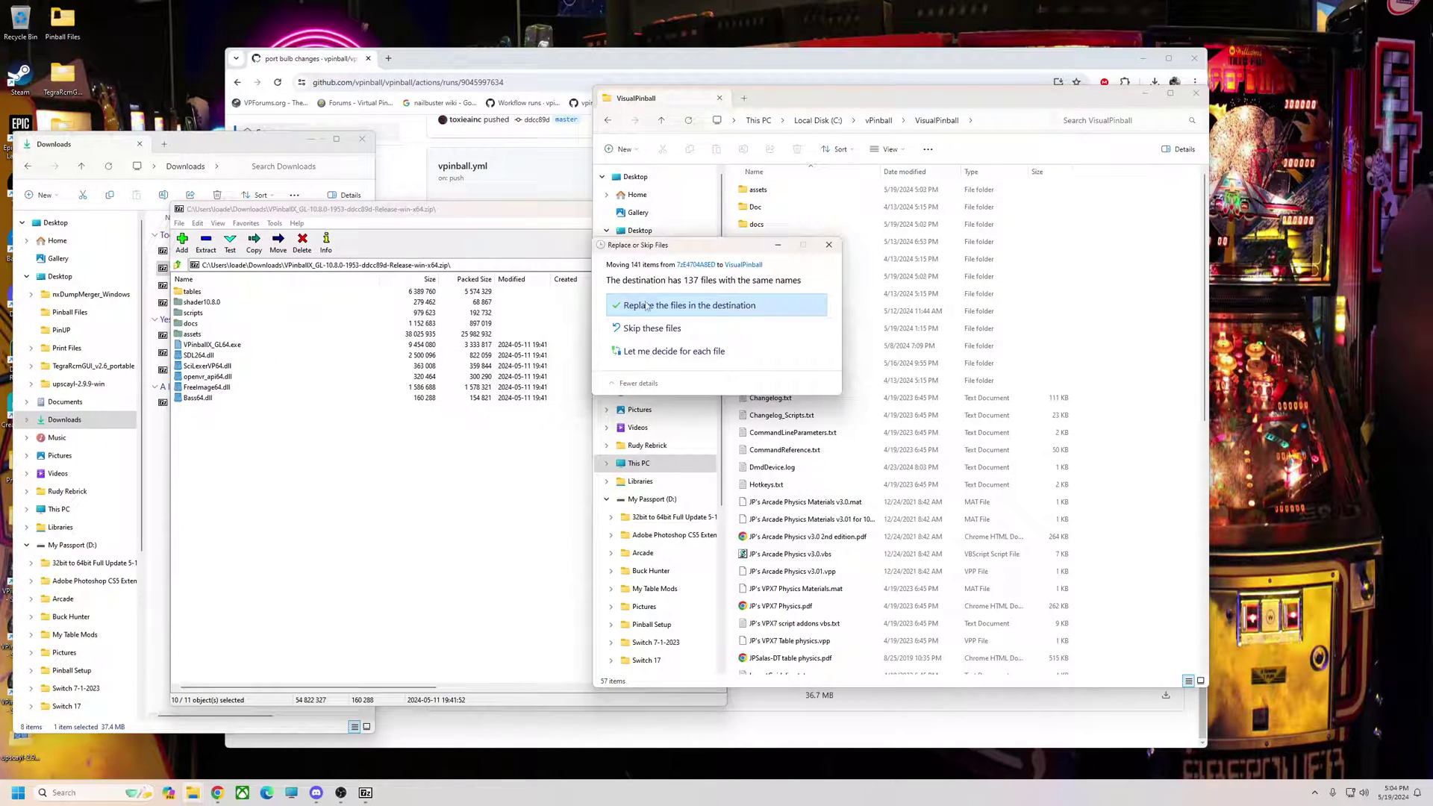
left_click(641, 306)
Inspect the archive's tables folder, then close the GL archive and return to the GitHub page
double_click(192, 291)
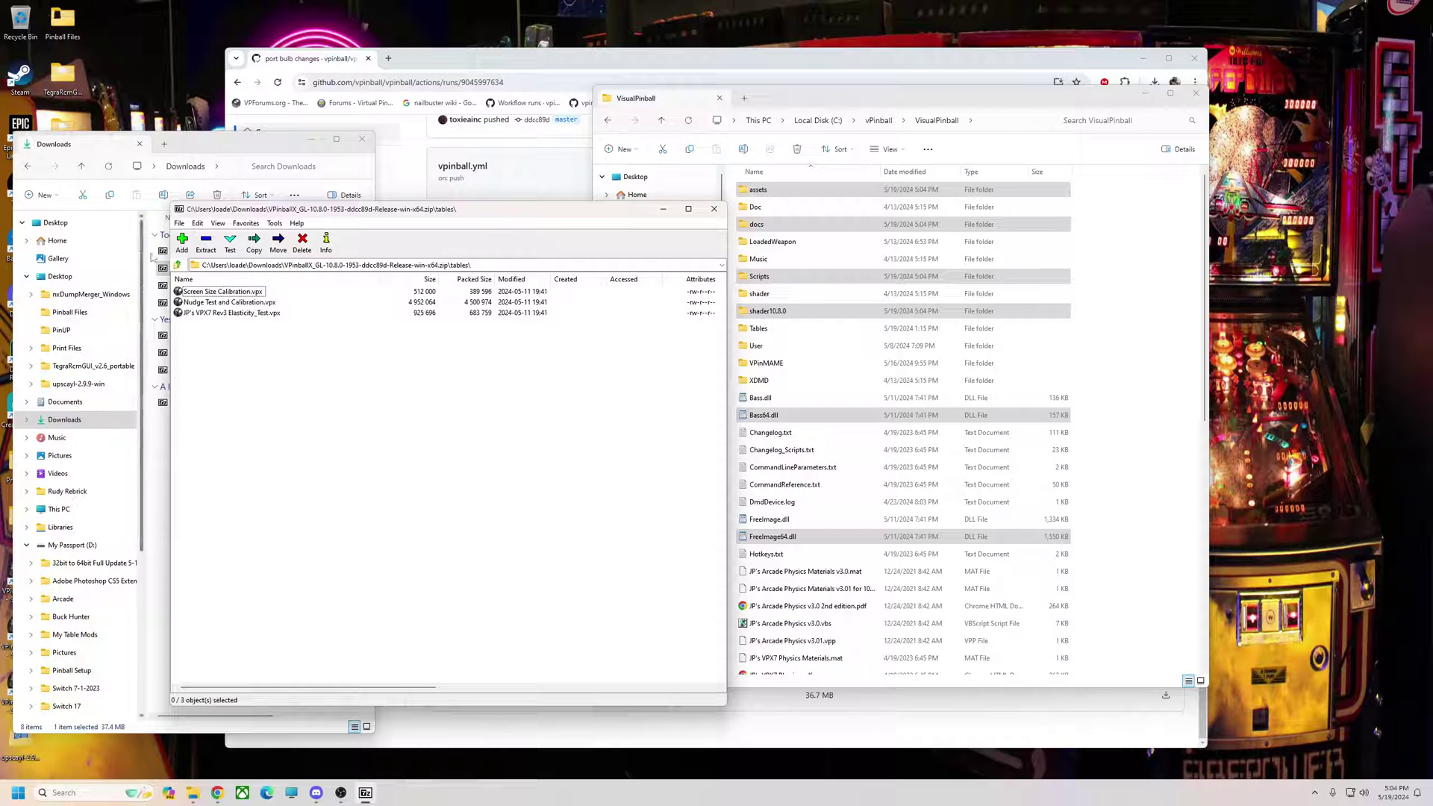
left_click(177, 267)
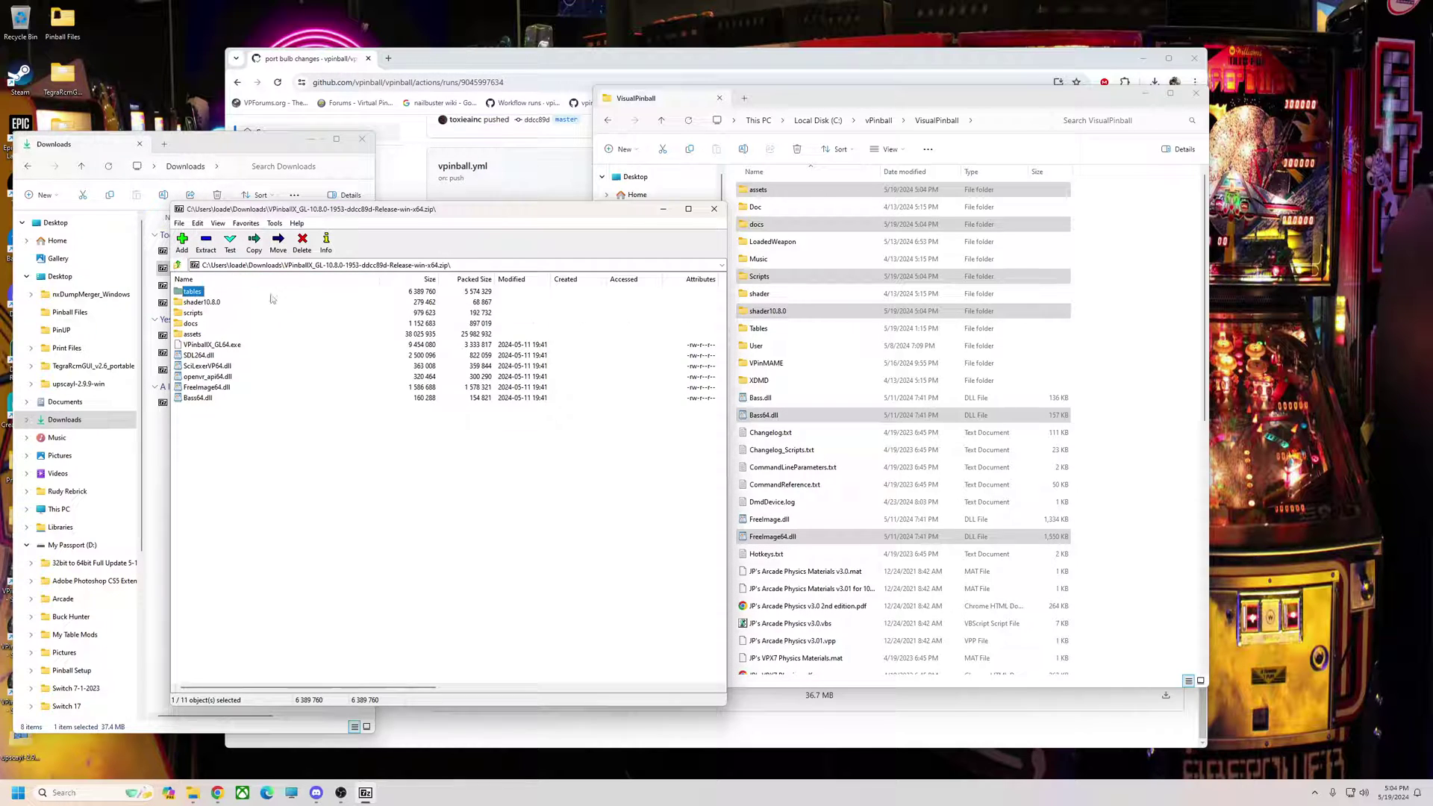
left_click_drag(598, 218, 666, 225)
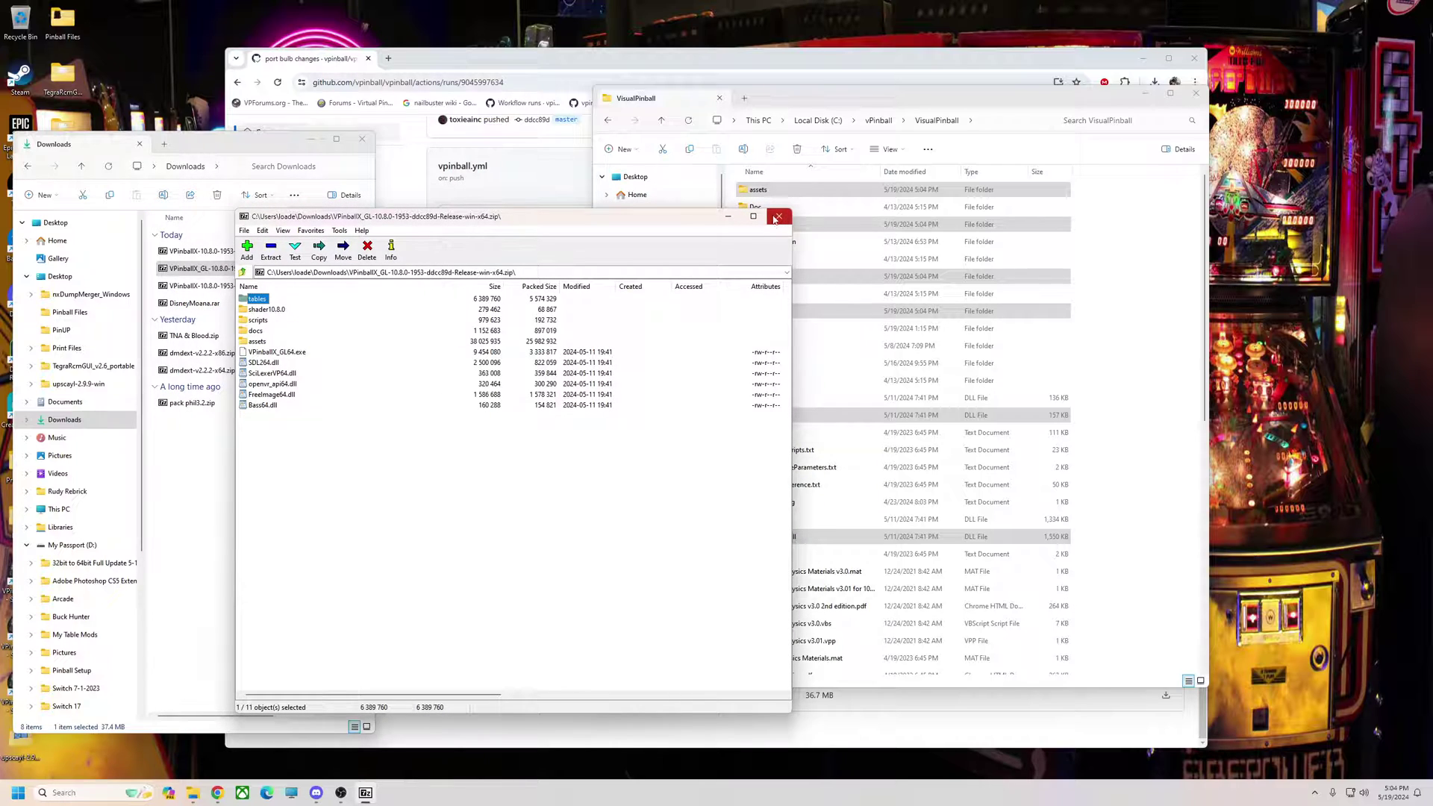
left_click(779, 218)
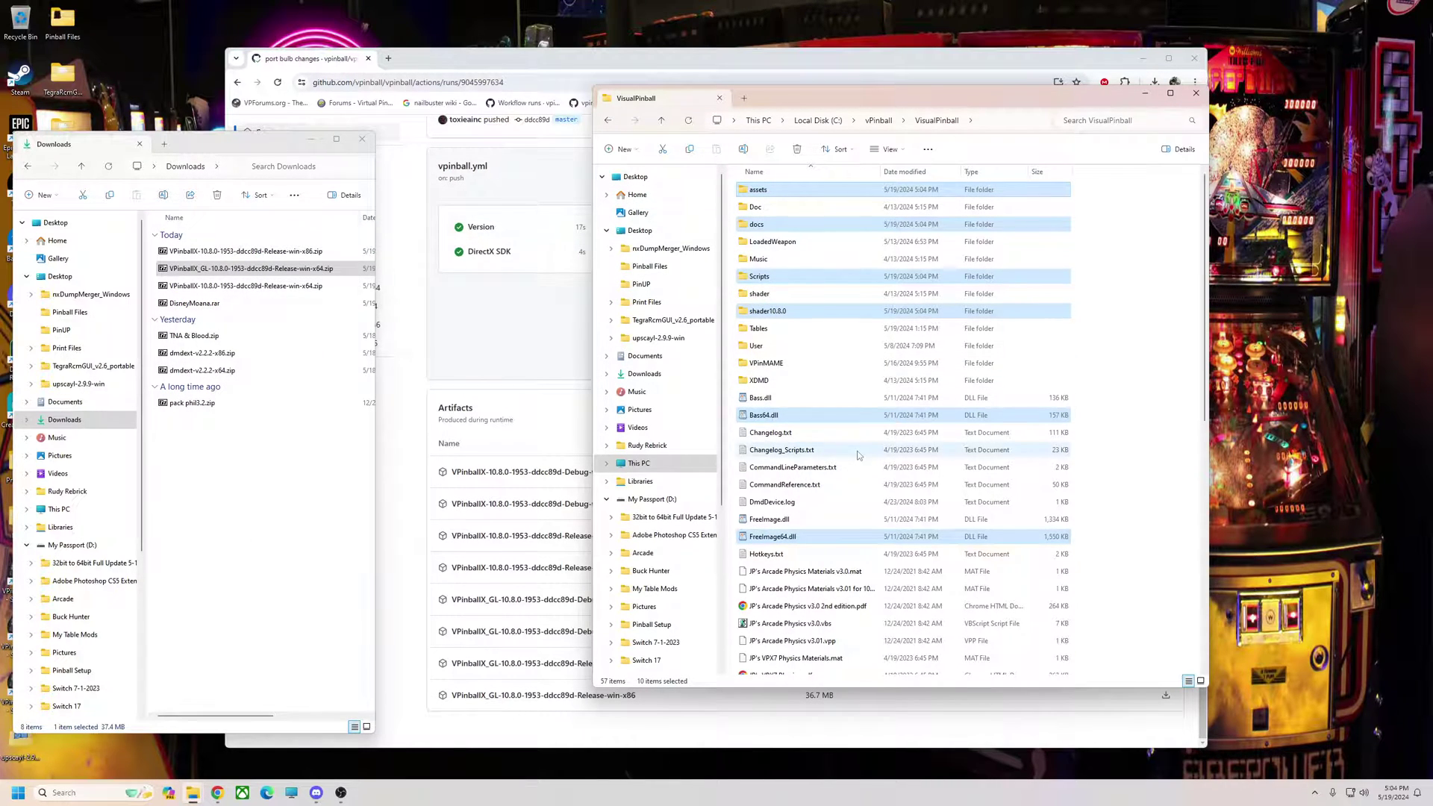
left_click(585, 60)
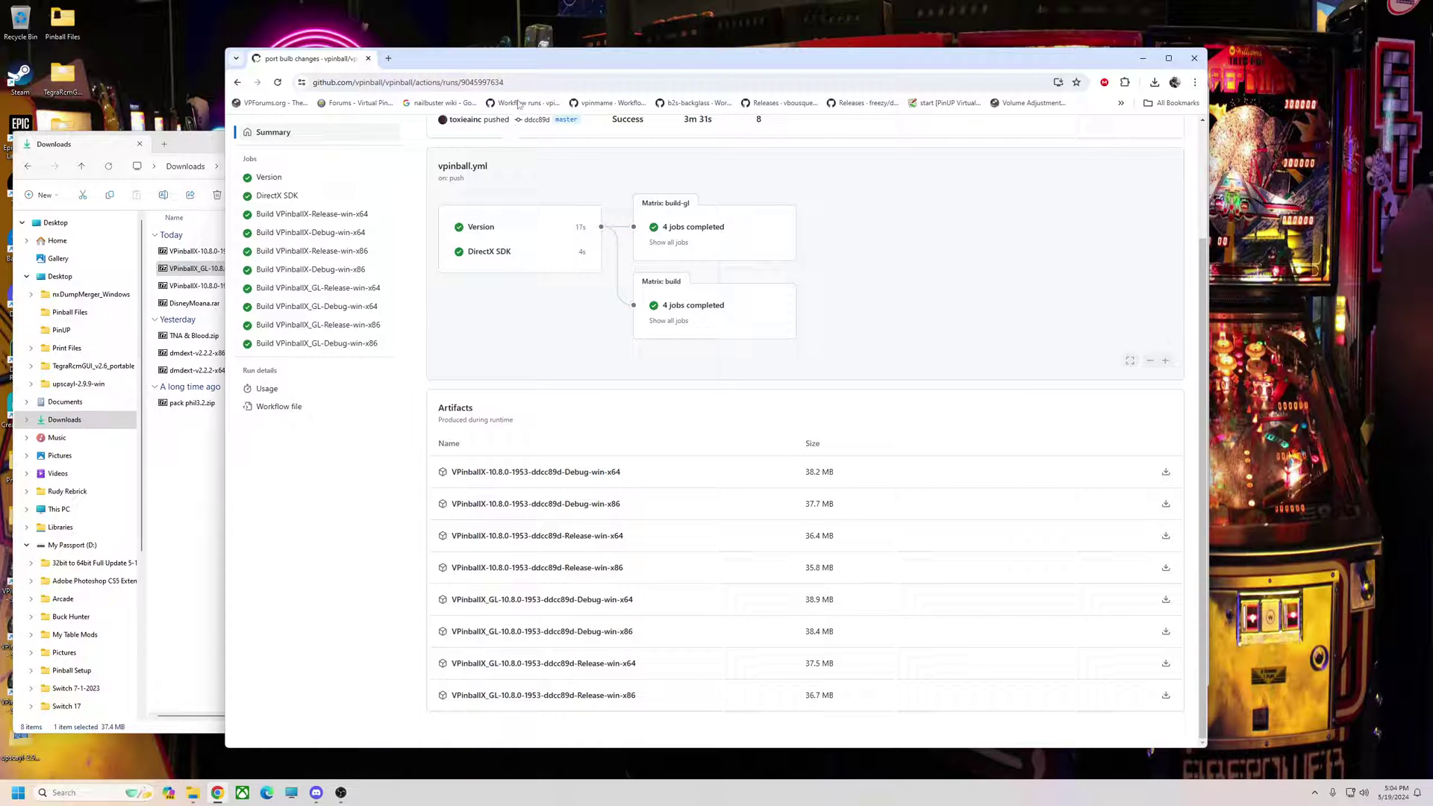
Open vpinmame update run #970 and download the VPinMAME-sc win-x64 and win-x86 artifacts
left_click(601, 104)
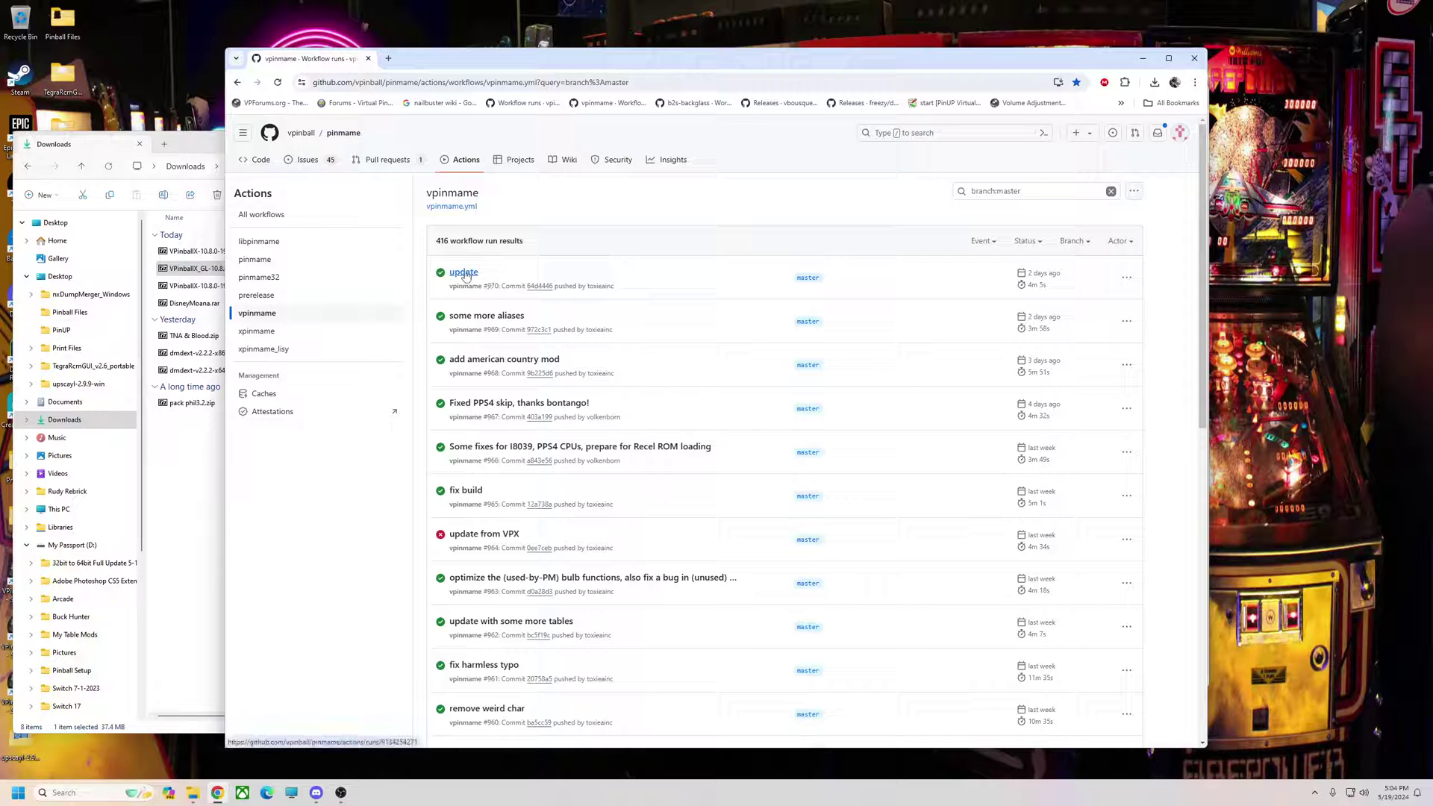
left_click(464, 273)
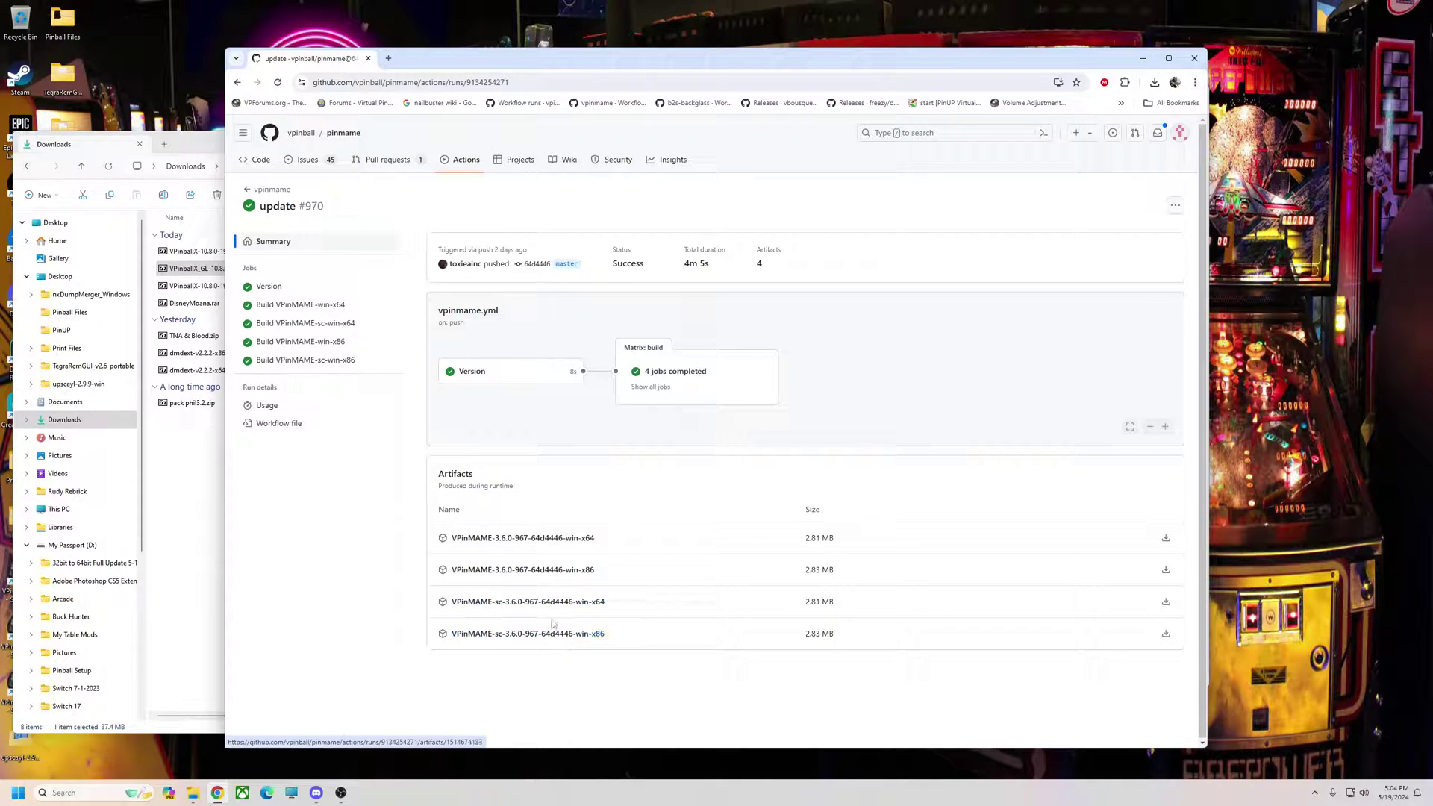
left_click(549, 602)
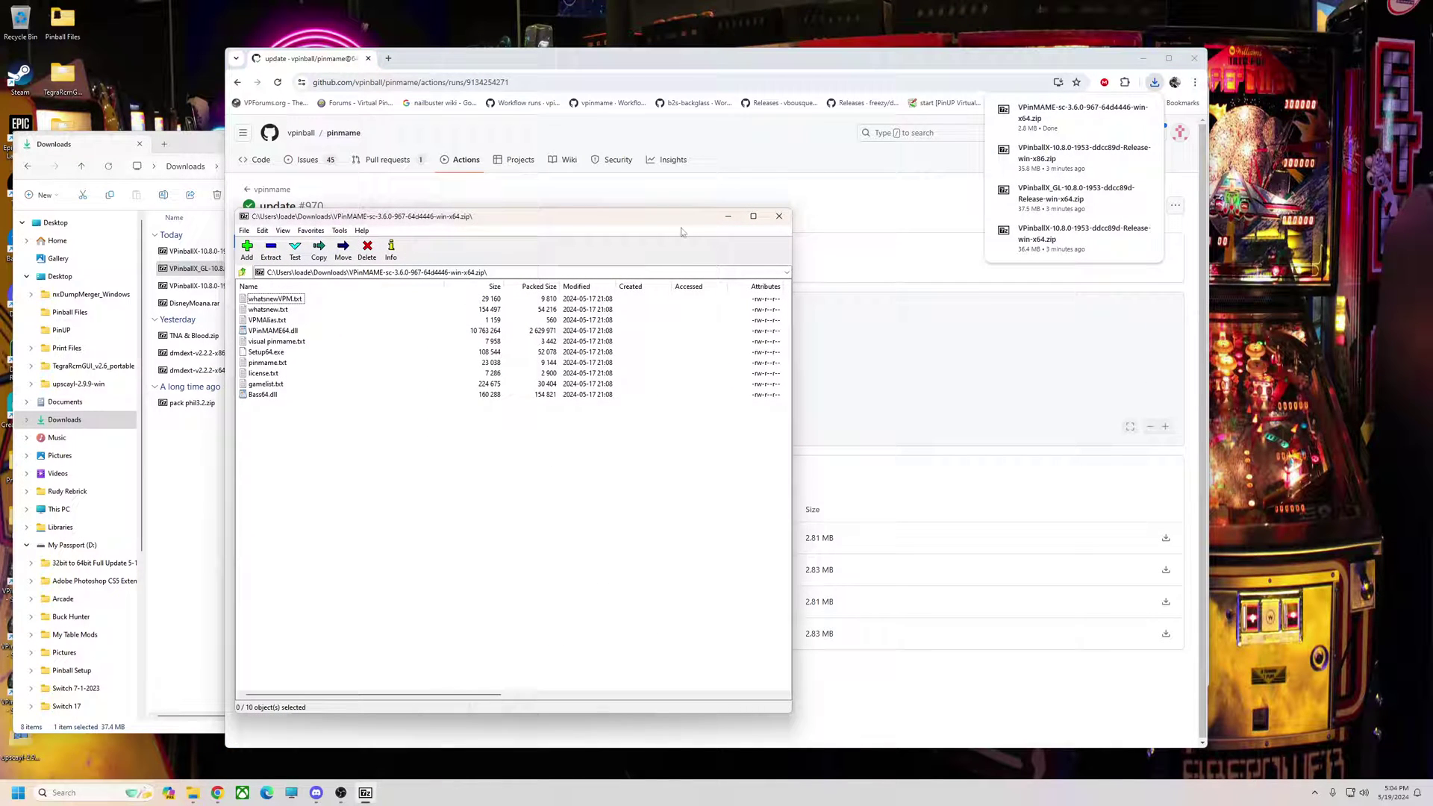
left_click_drag(602, 224, 364, 216)
left_click(590, 635)
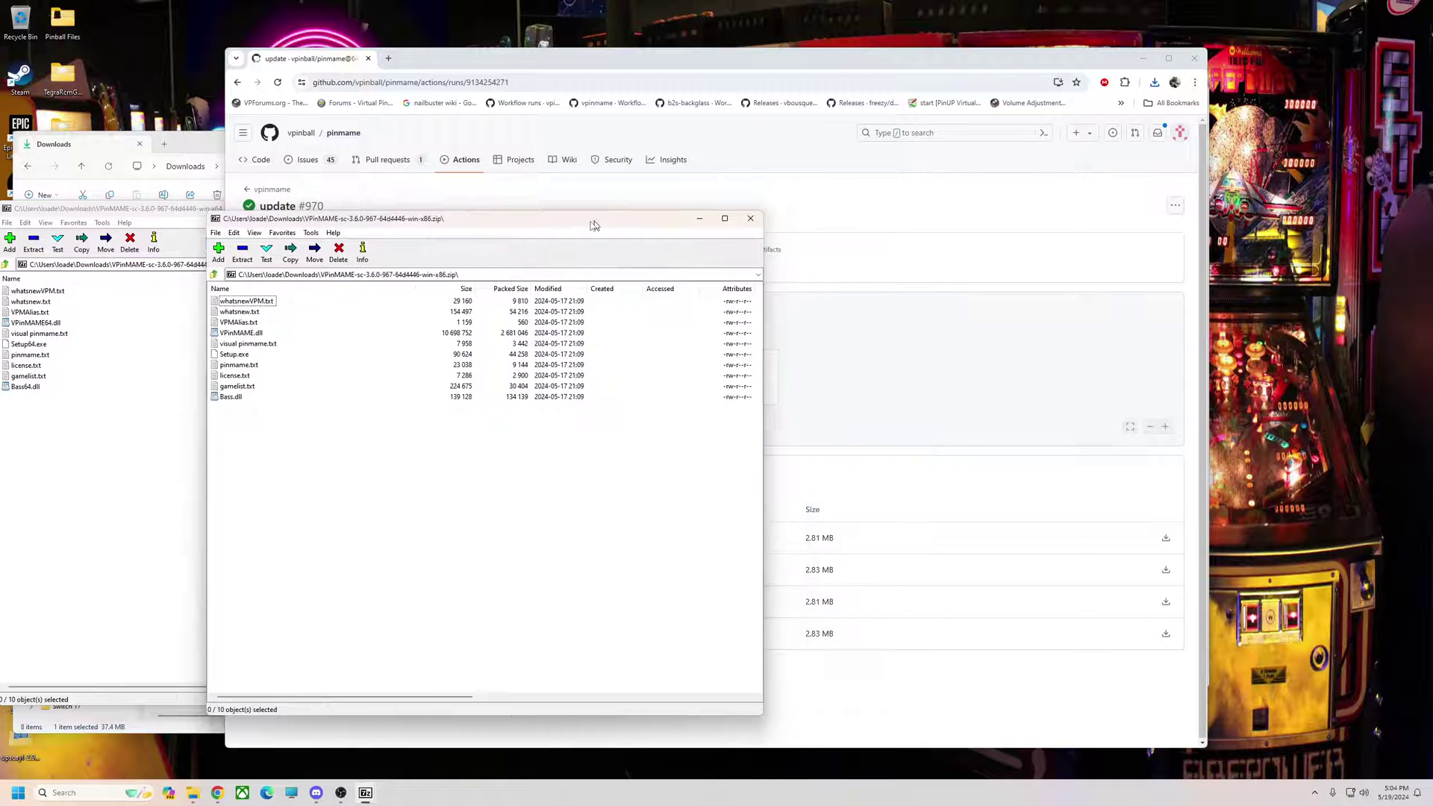
Open the VPinMAME folder and copy in VPinMAME.dll, Setup.exe and Bass.dll from the x86 archive, replacing old copies
left_click(1143, 57)
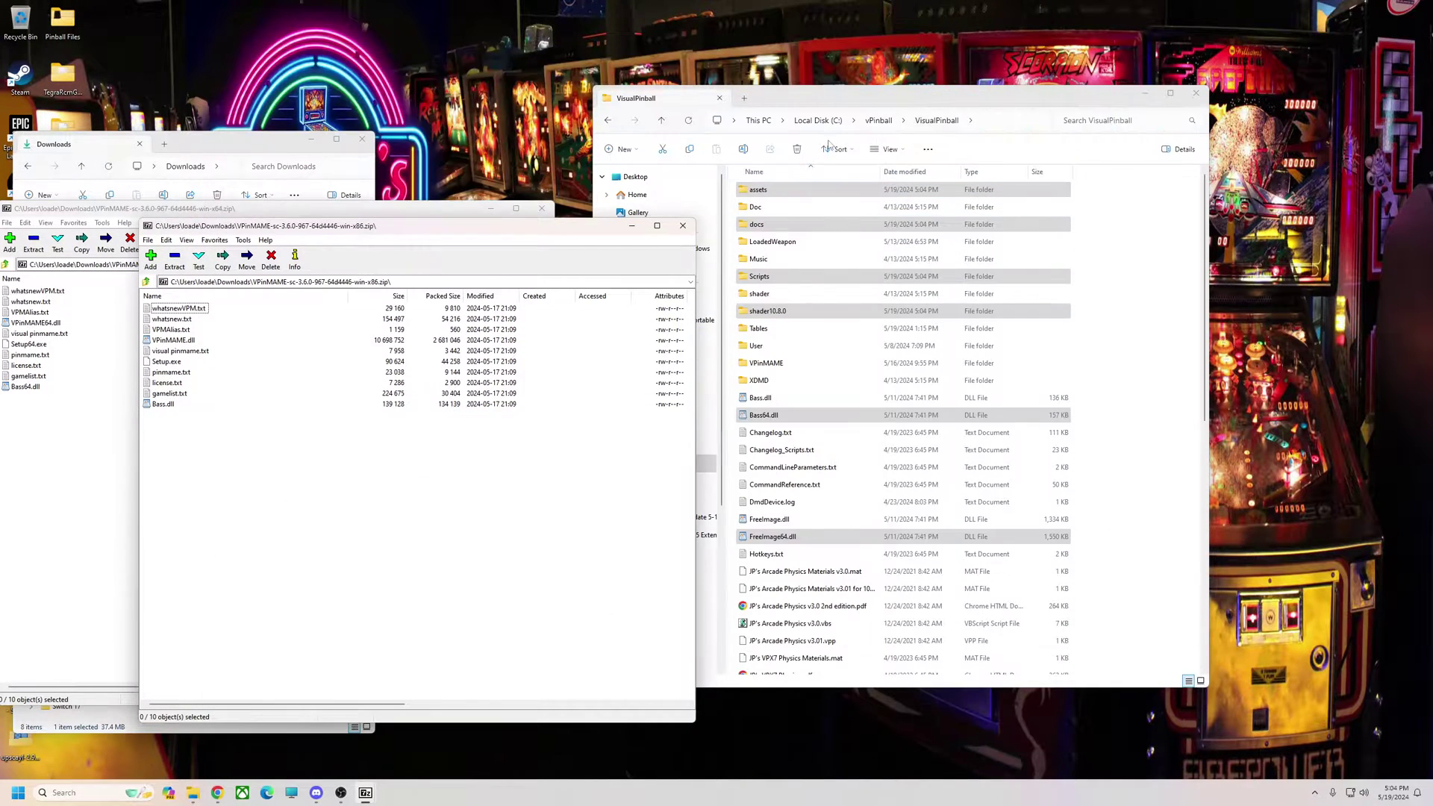
left_click_drag(857, 99, 884, 125)
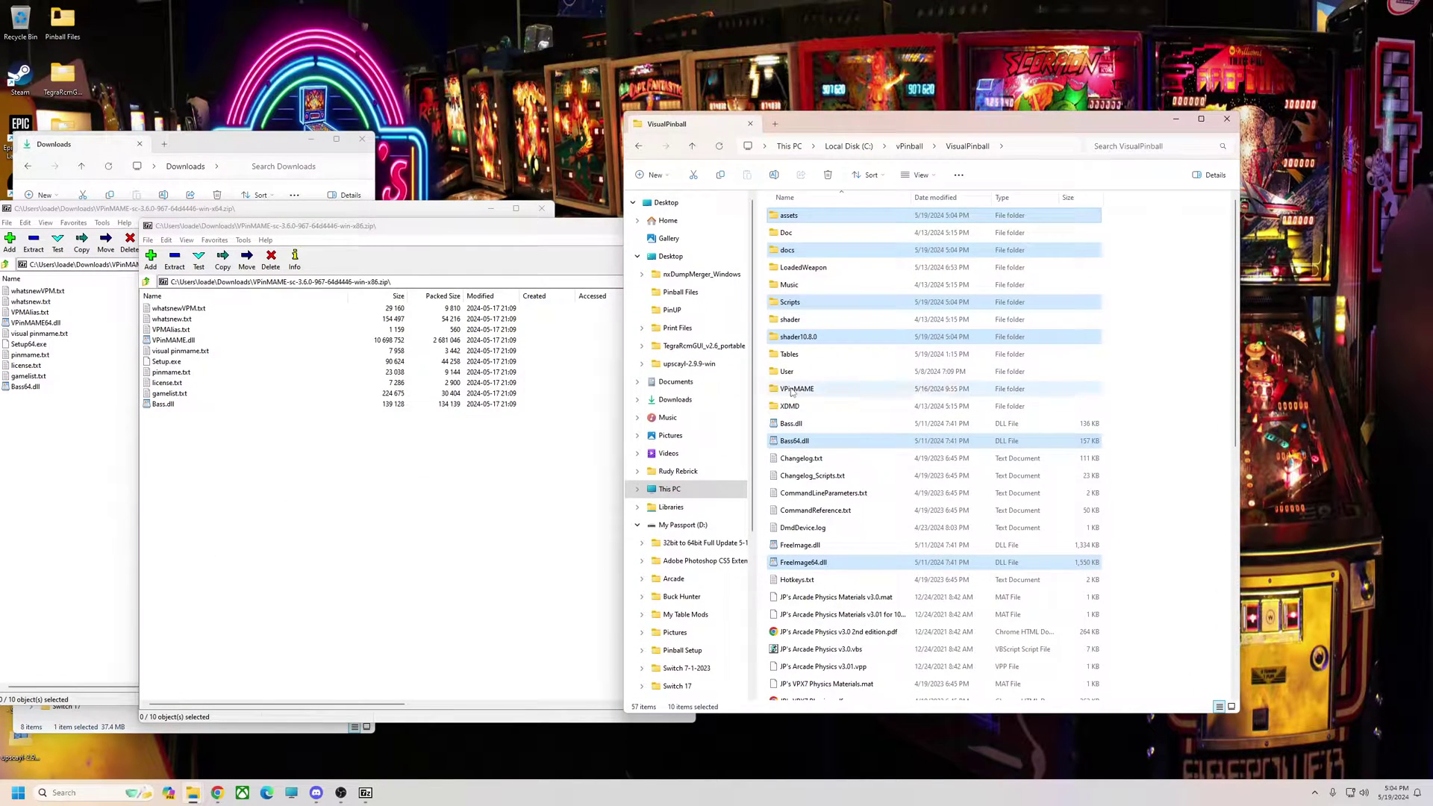
double_click(793, 392)
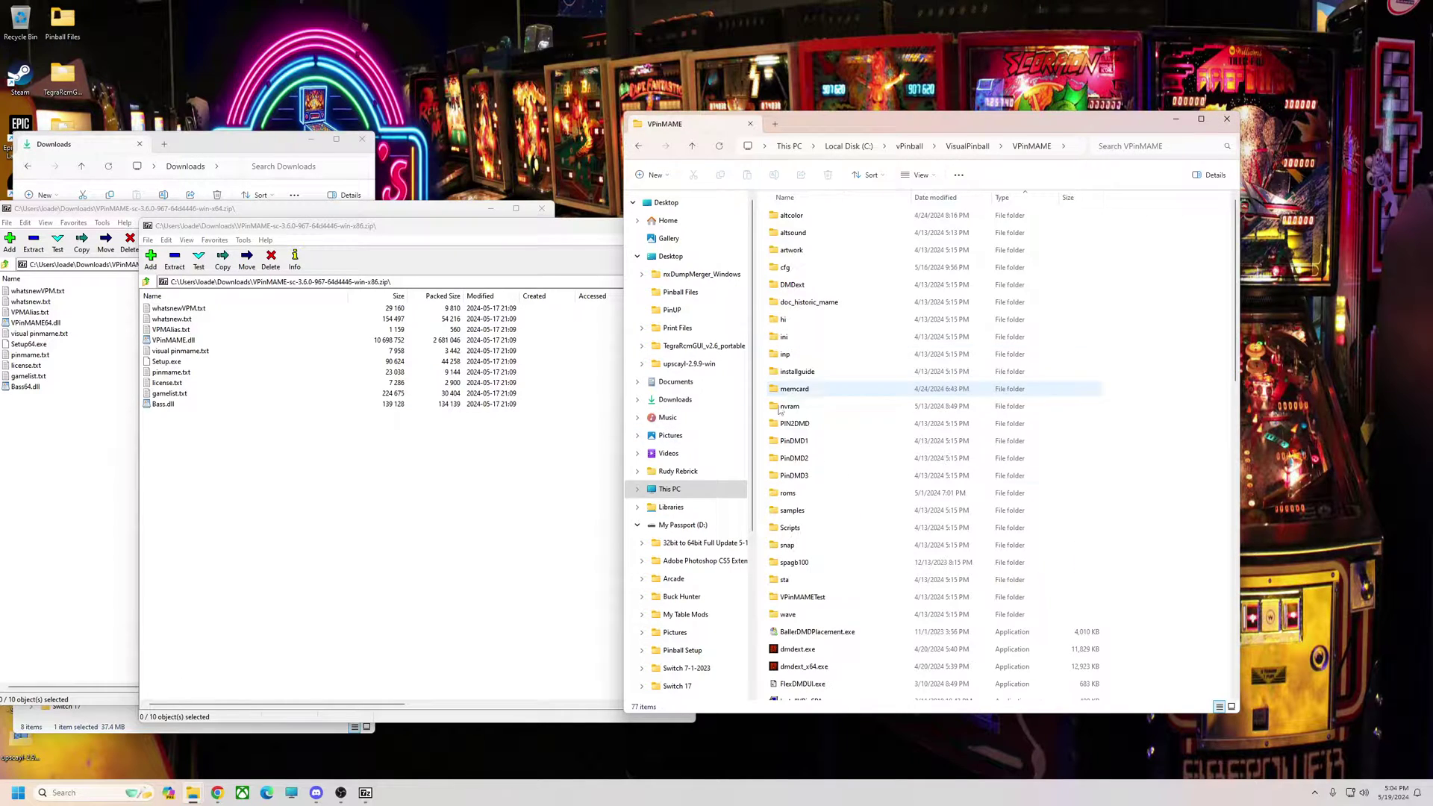
left_click_drag(1235, 314, 1235, 457)
left_click_drag(416, 231, 395, 246)
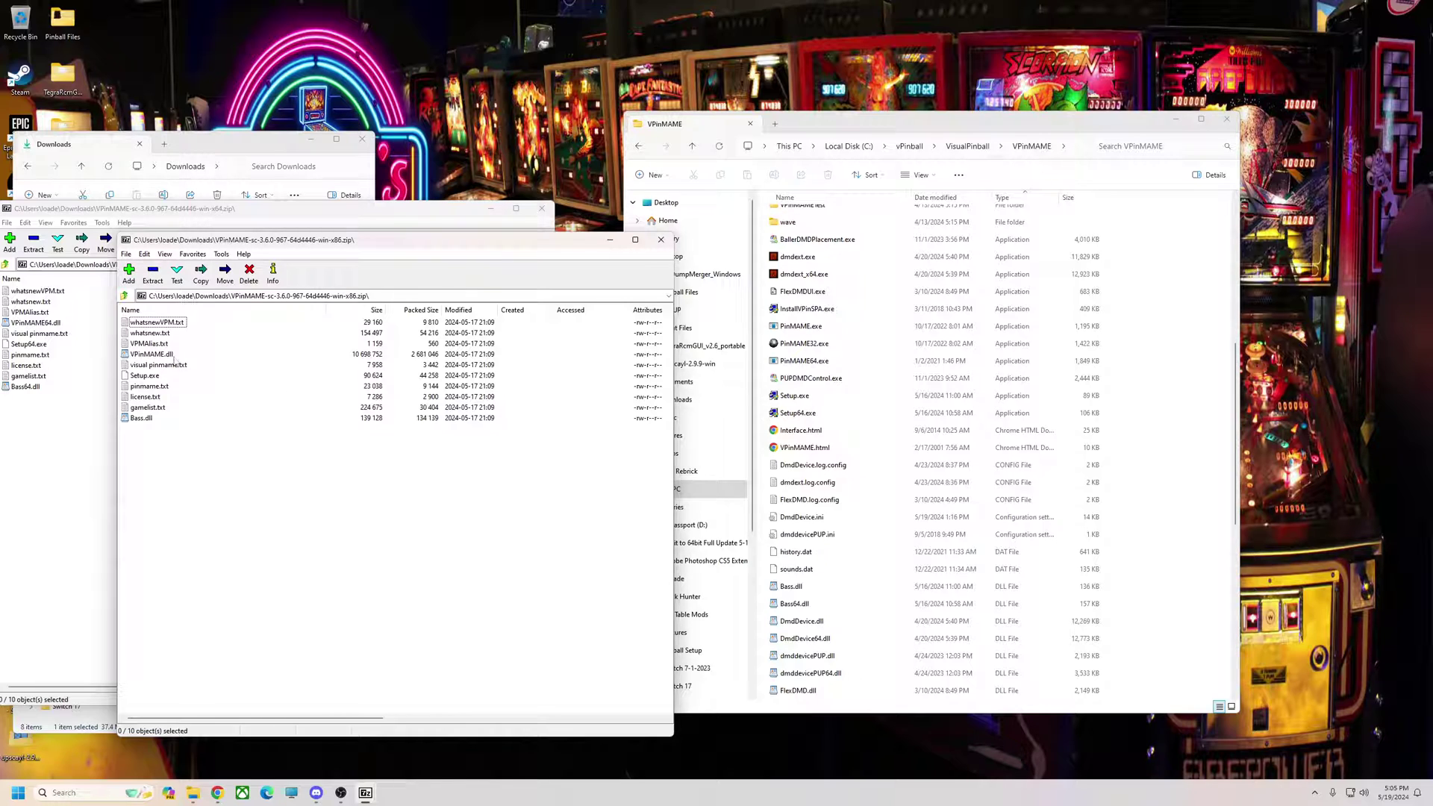
left_click(157, 356)
left_click(141, 419, "ctrl")
left_click(143, 377, "ctrl")
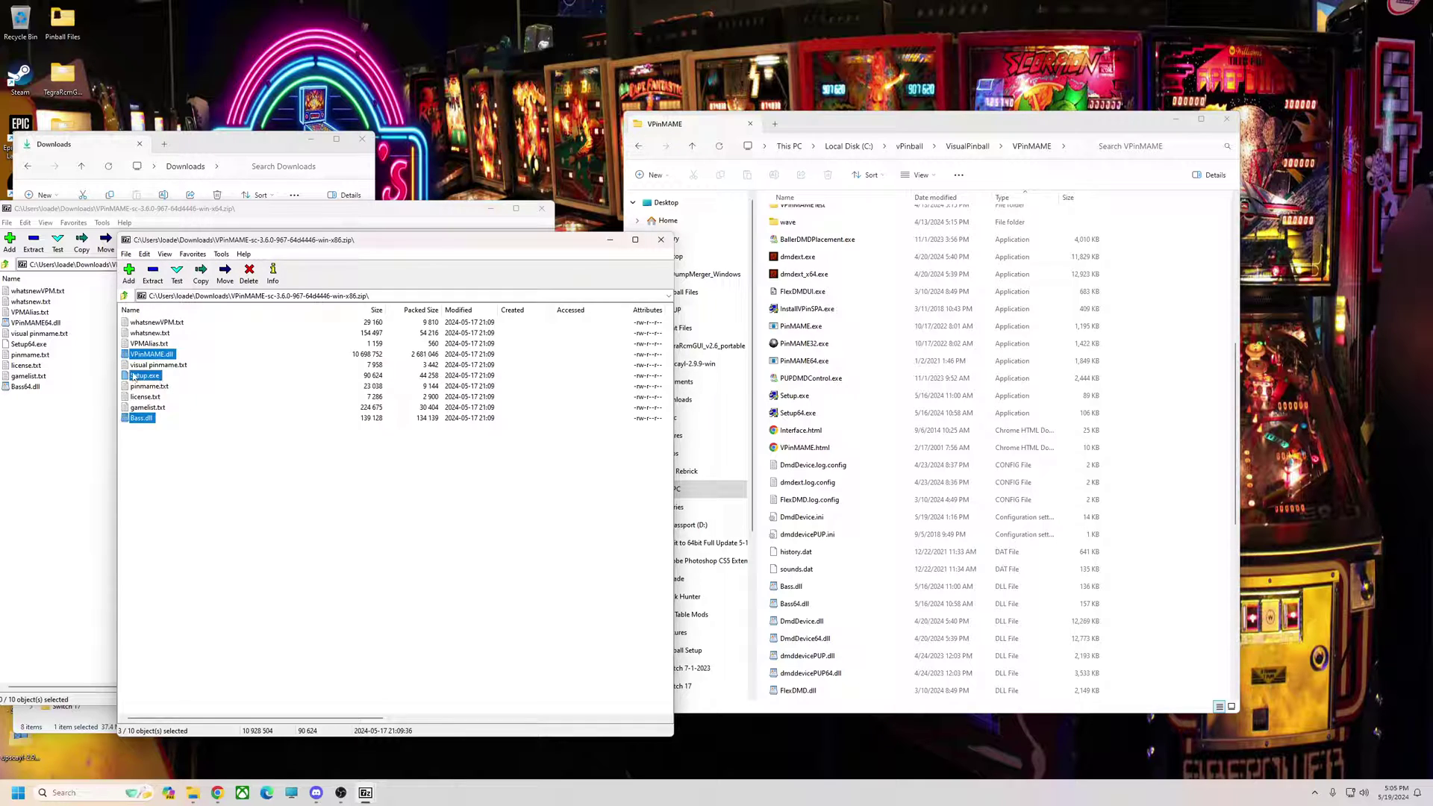
left_click_drag(155, 376, 1190, 588)
left_click(654, 306)
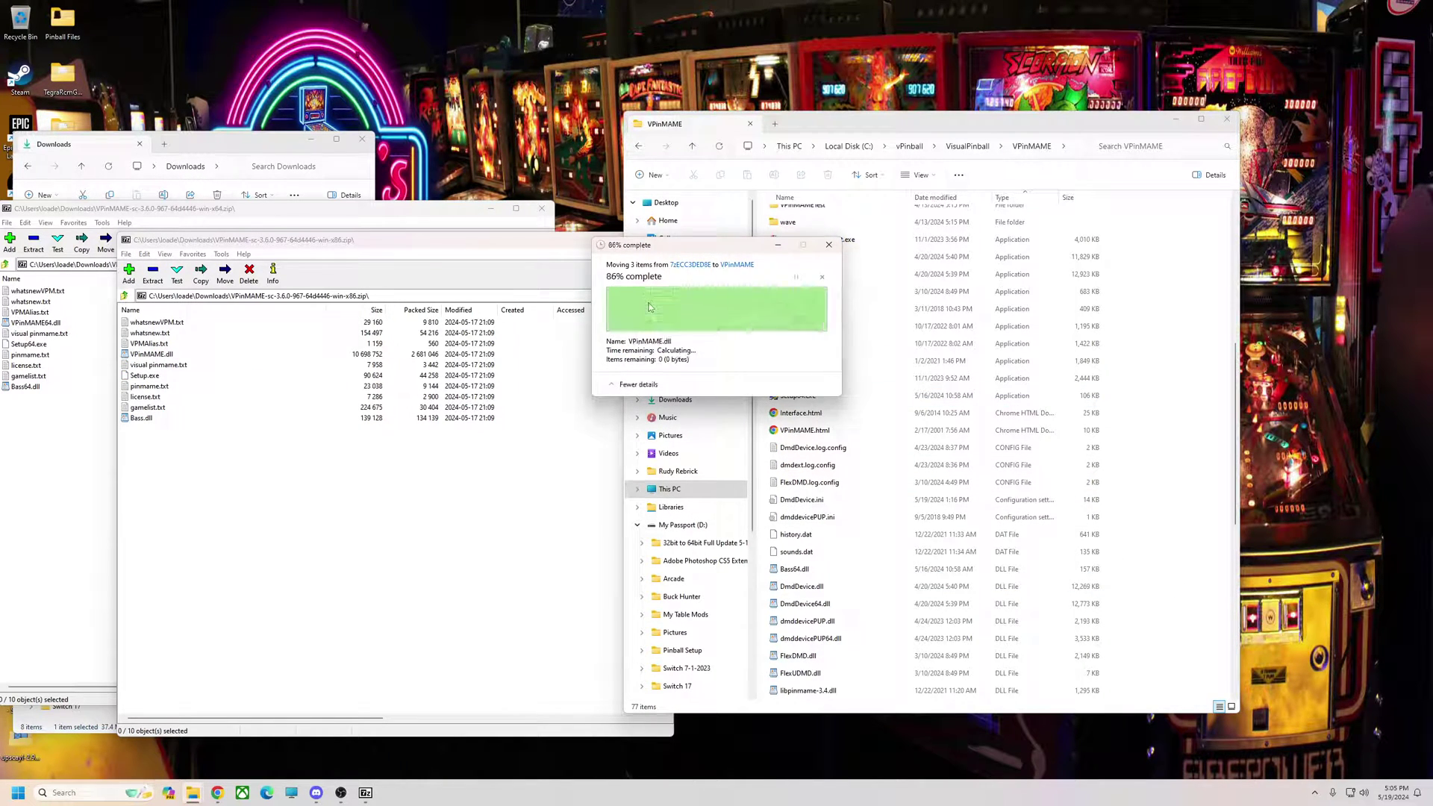
Copy VPinMAME64.dll, Setup64.exe and Bass64.dll from the x64 archive into VPinMAME, replacing existing files
left_click_drag(430, 244, 430, 331)
left_click(328, 212)
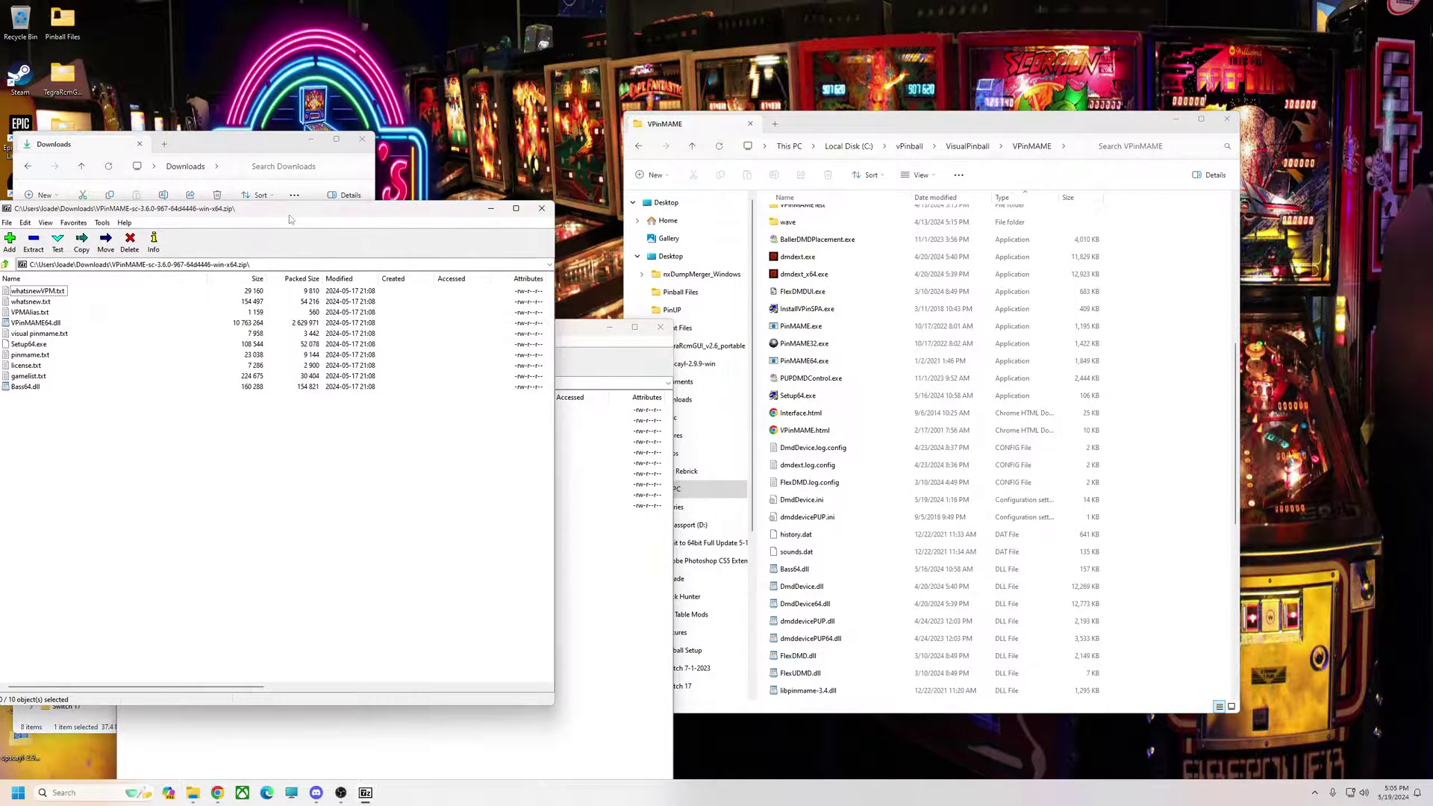
left_click_drag(292, 216, 499, 251)
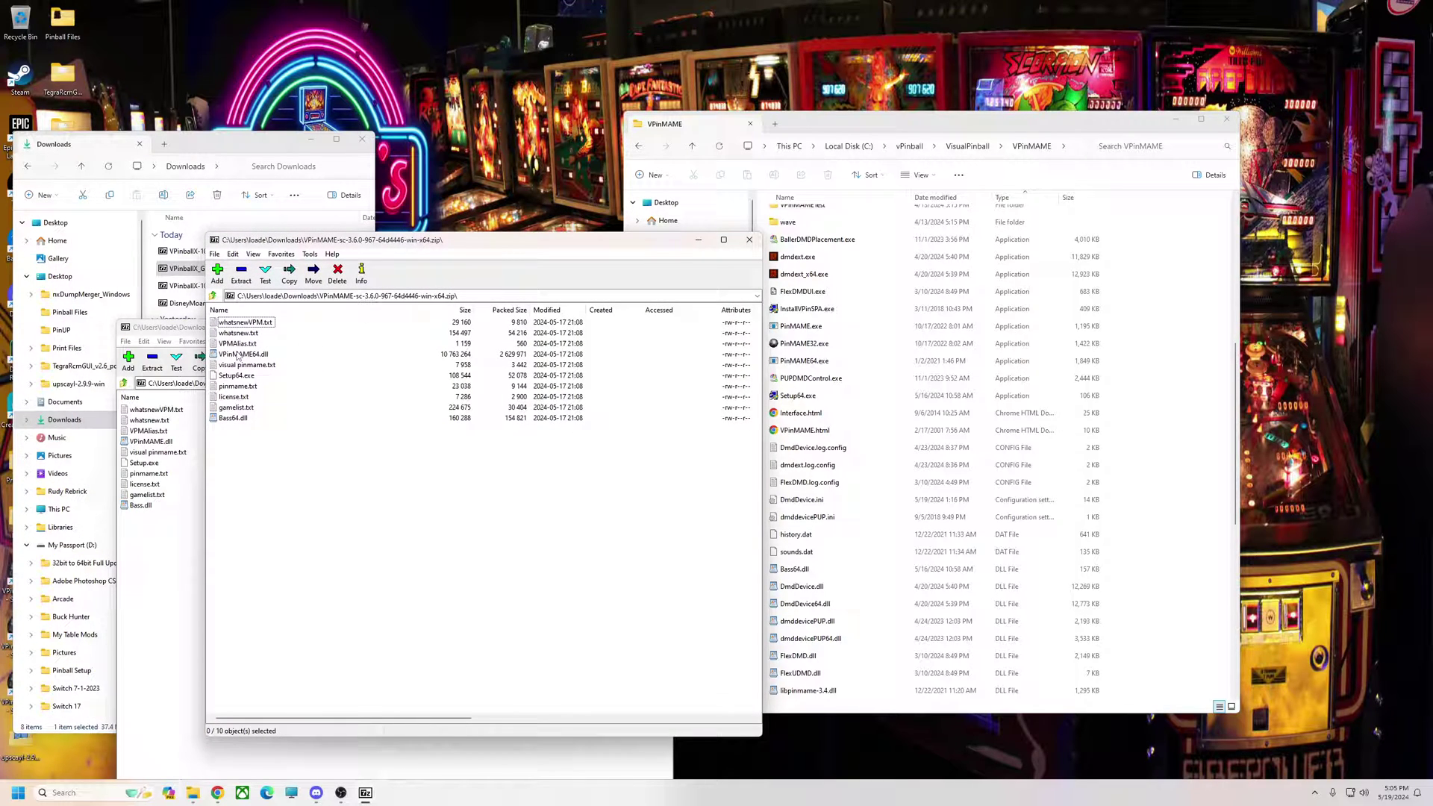
left_click(239, 356)
left_click(237, 375, "ctrl")
left_click(232, 419, "ctrl")
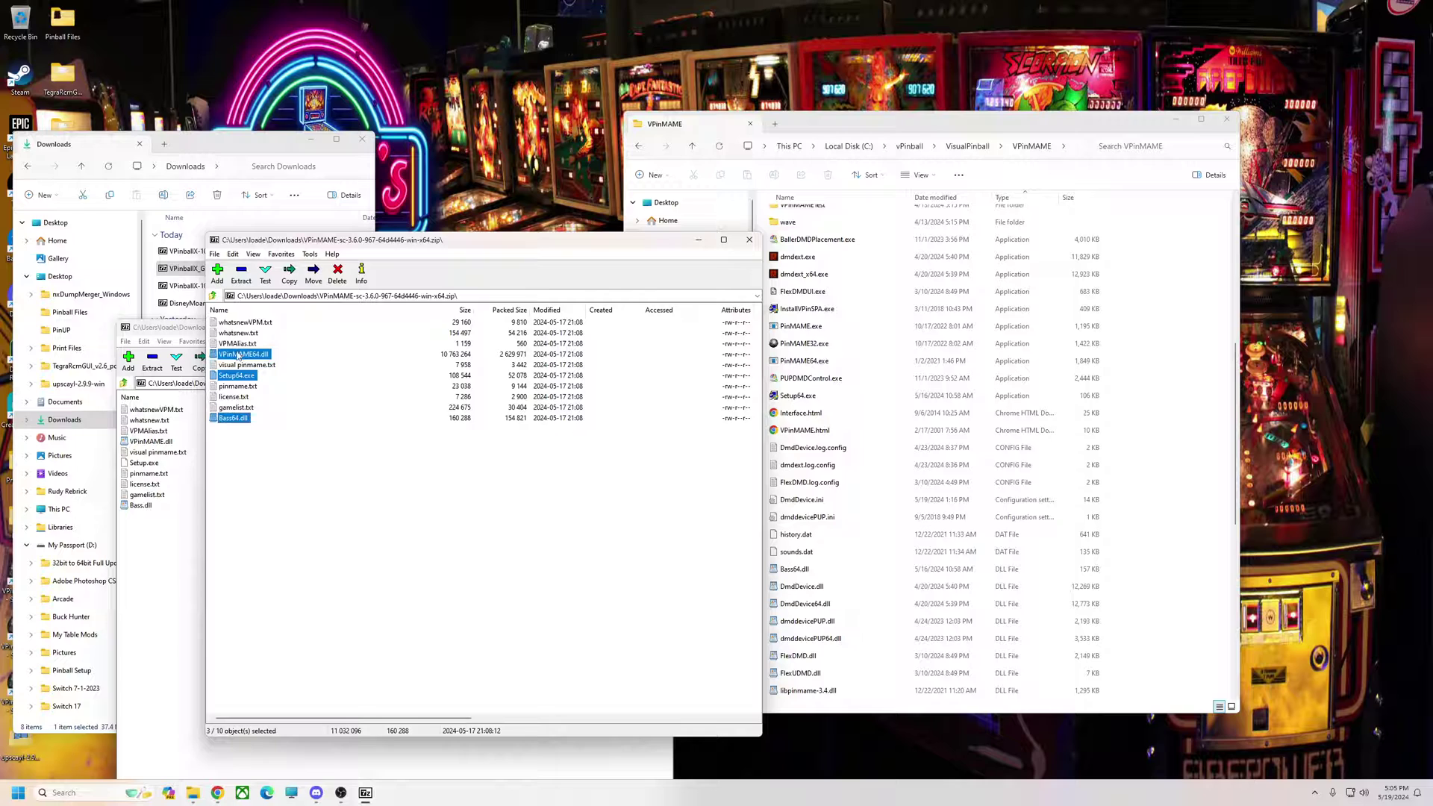
left_click_drag(397, 383, 1163, 534)
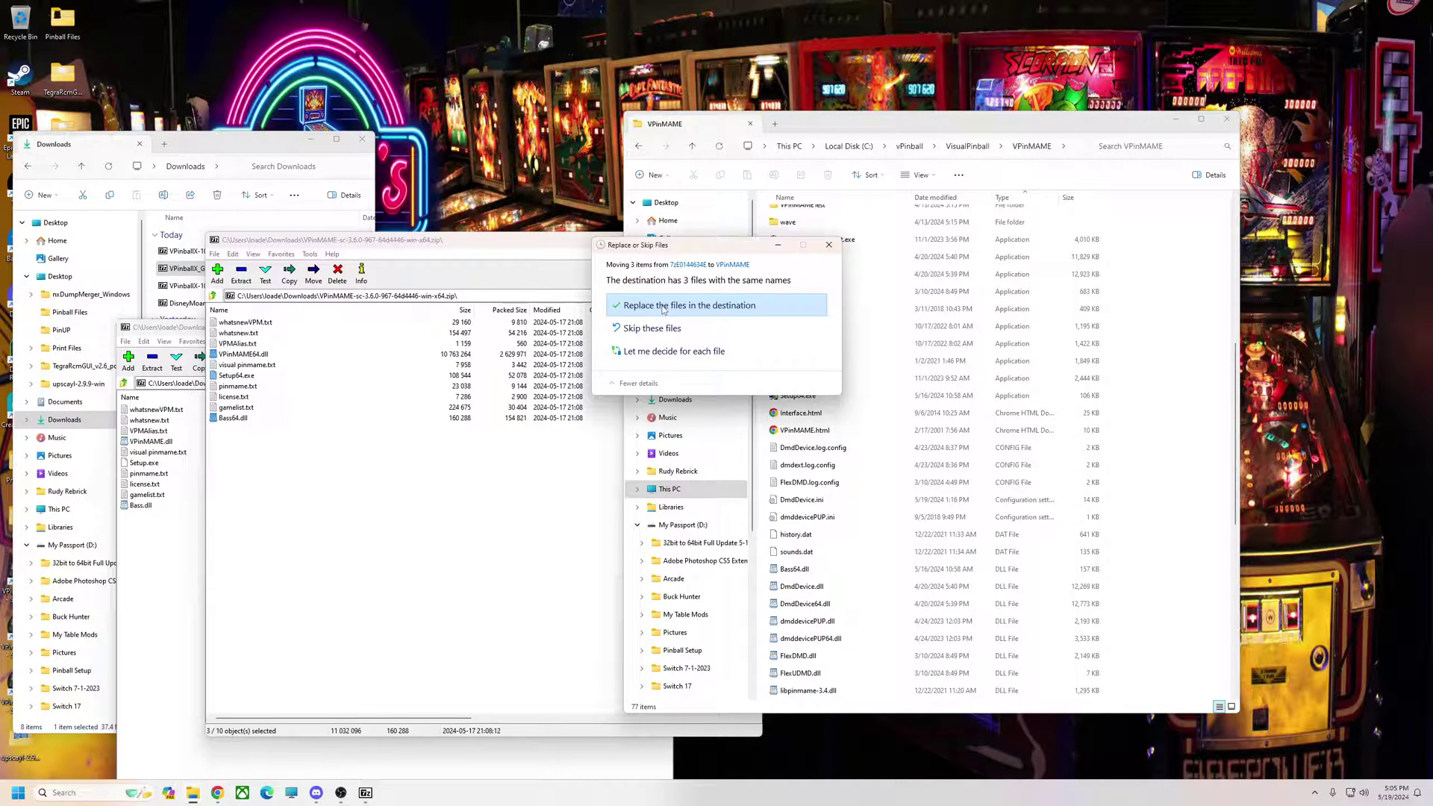
left_click(648, 304)
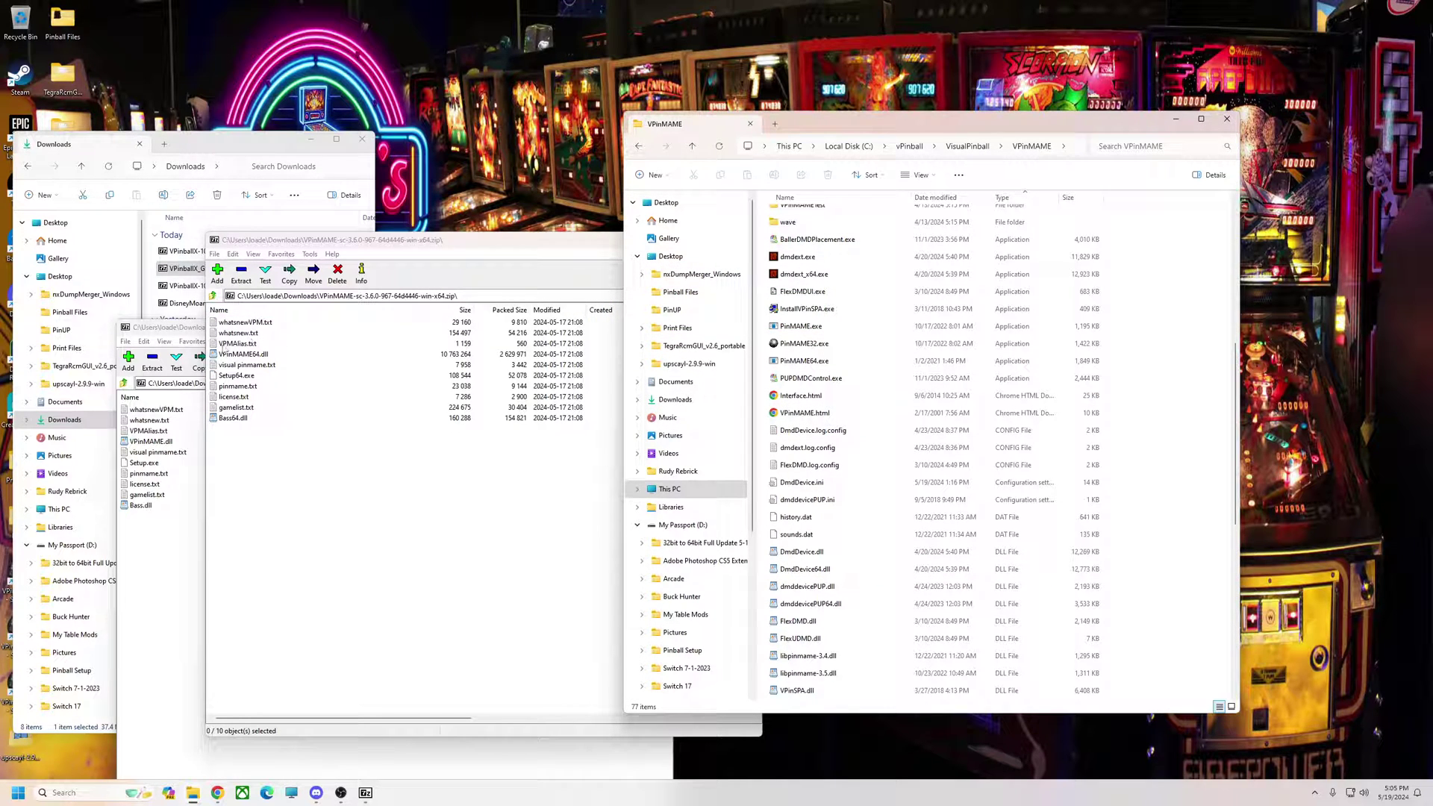
double_click(238, 344)
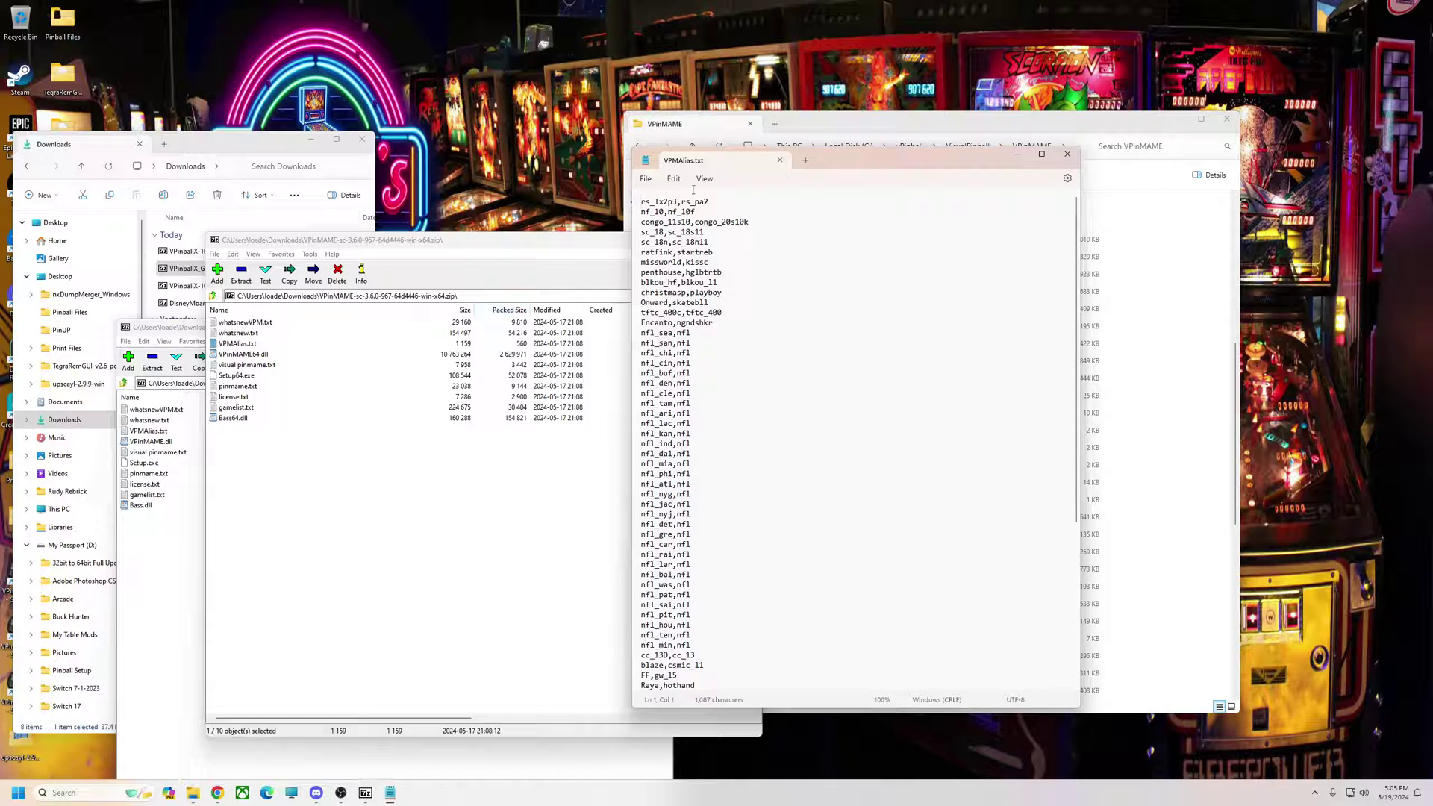
left_click_drag(1075, 251, 1070, 448)
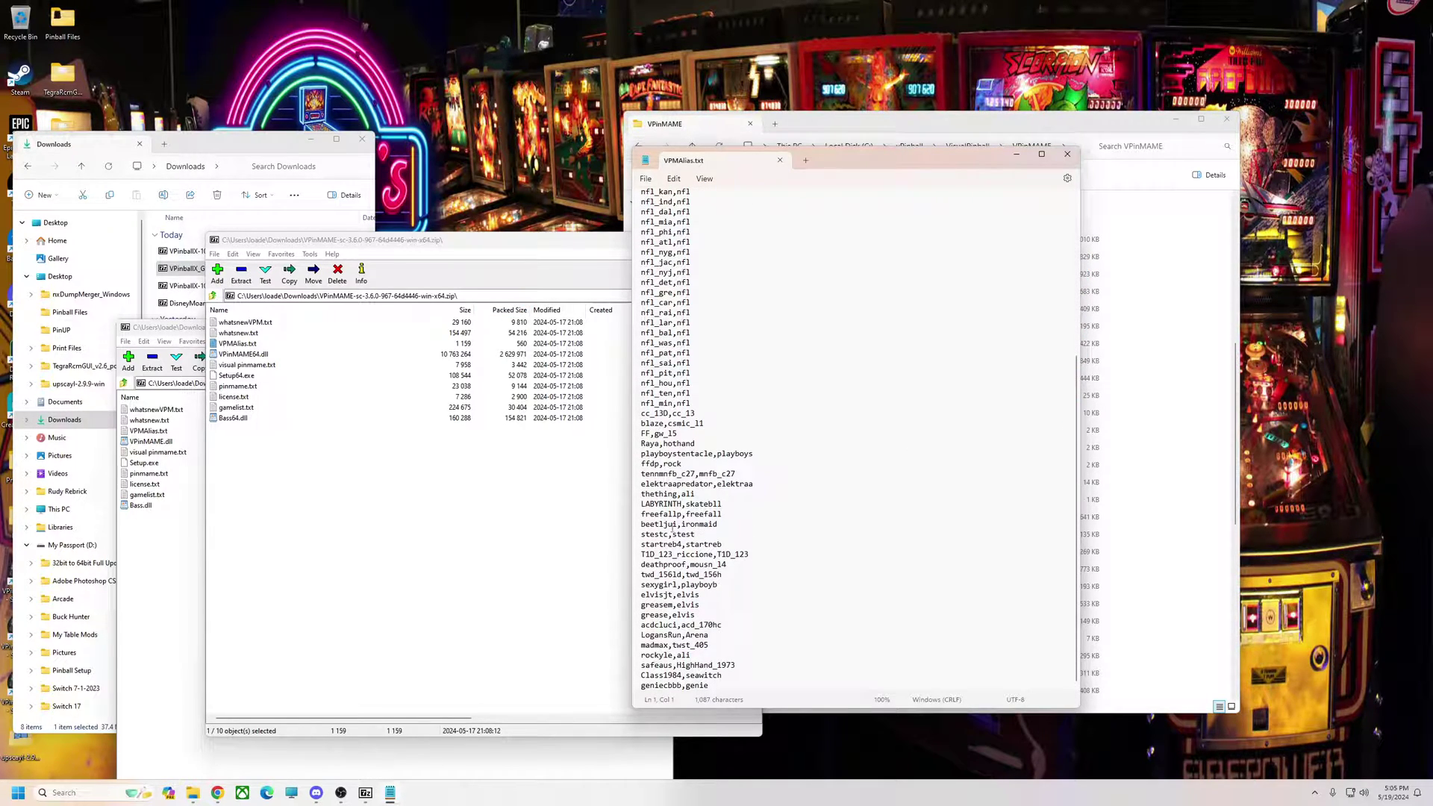
left_click_drag(898, 163, 400, 181)
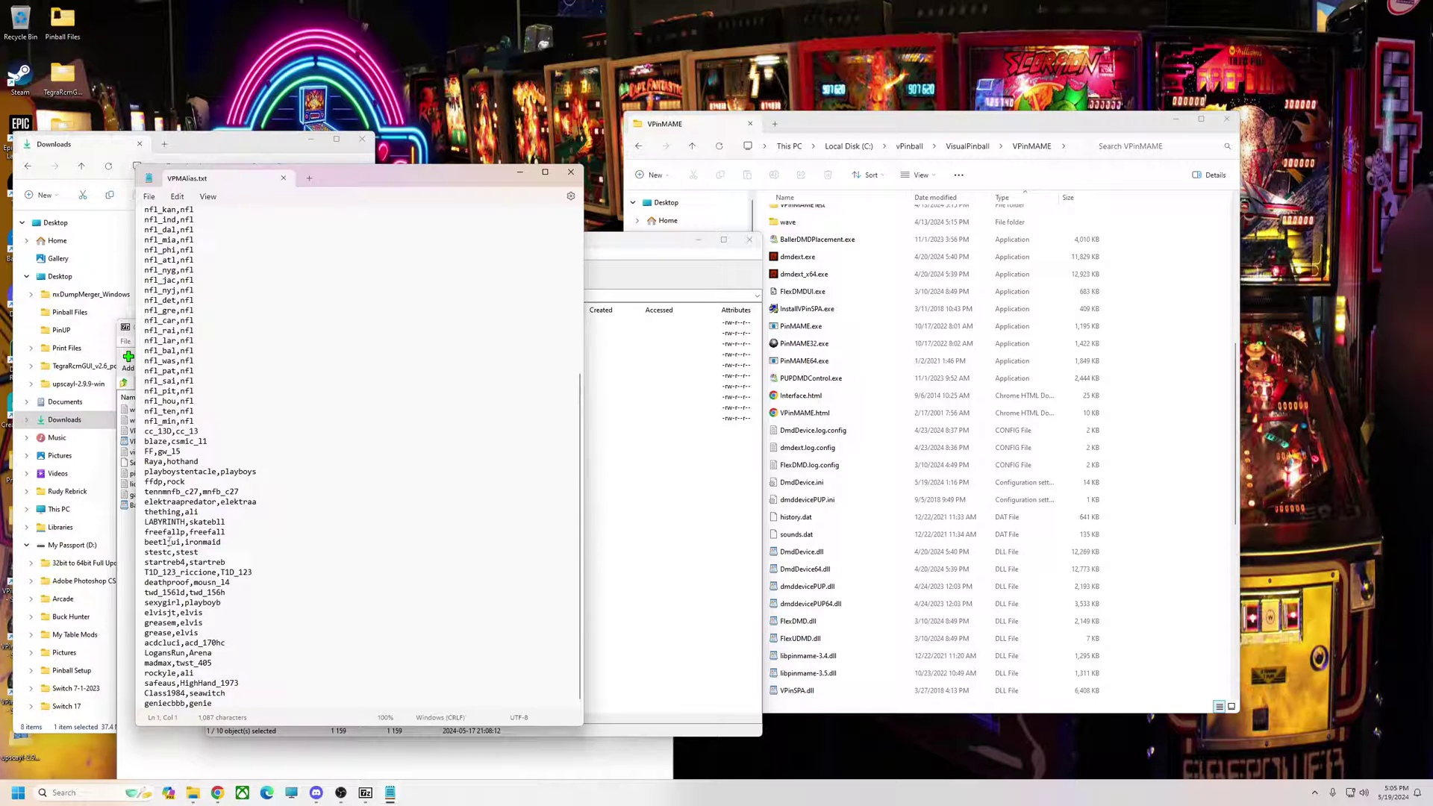
left_click_drag(149, 494, 253, 708)
right_click(152, 599)
left_click(209, 442)
left_click(283, 180)
left_click_drag(590, 248, 502, 254)
Close the archive windows and install 32-bit Visual PinMAME 3.6.0 from Setup.exe
left_click(661, 249)
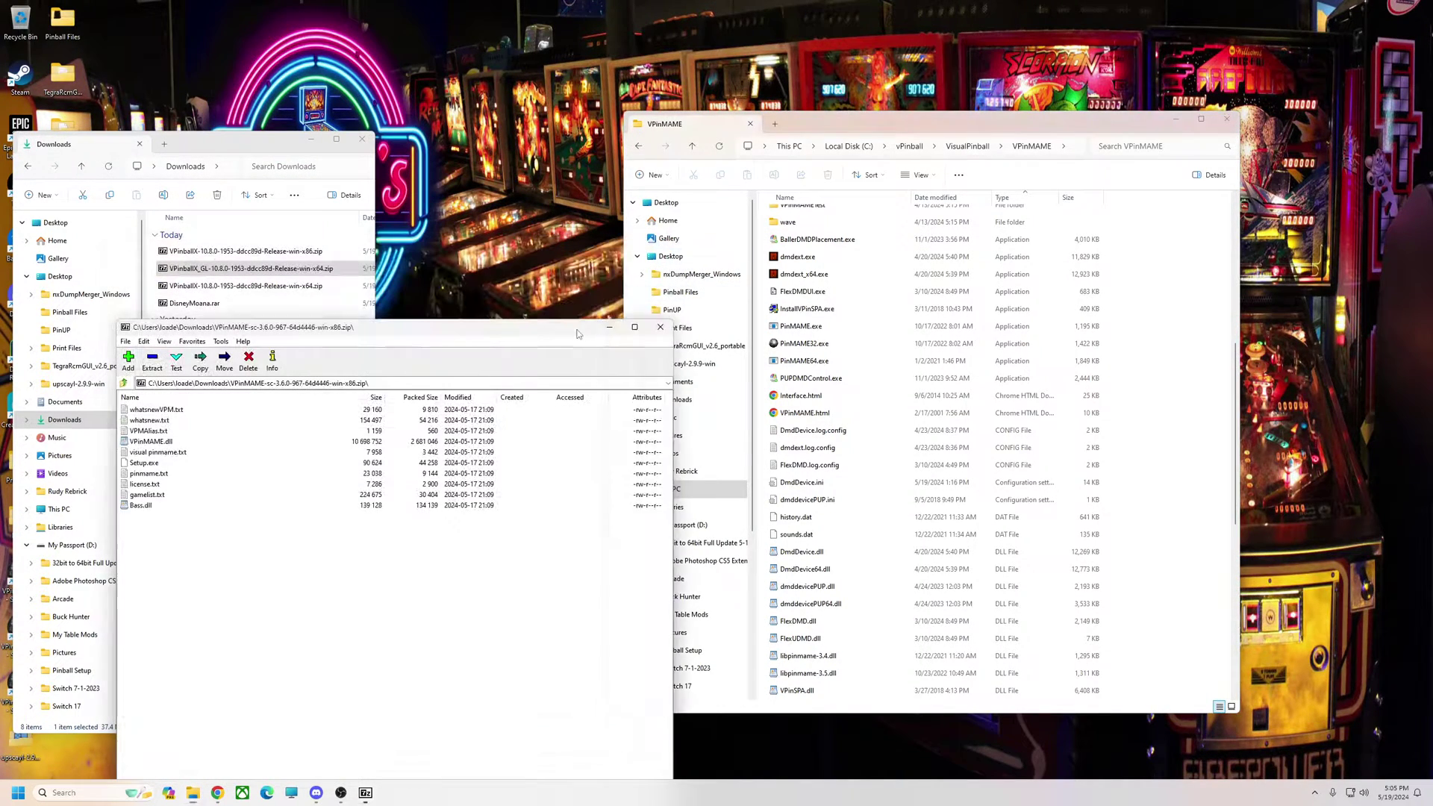
left_click(735, 293)
left_click(591, 306)
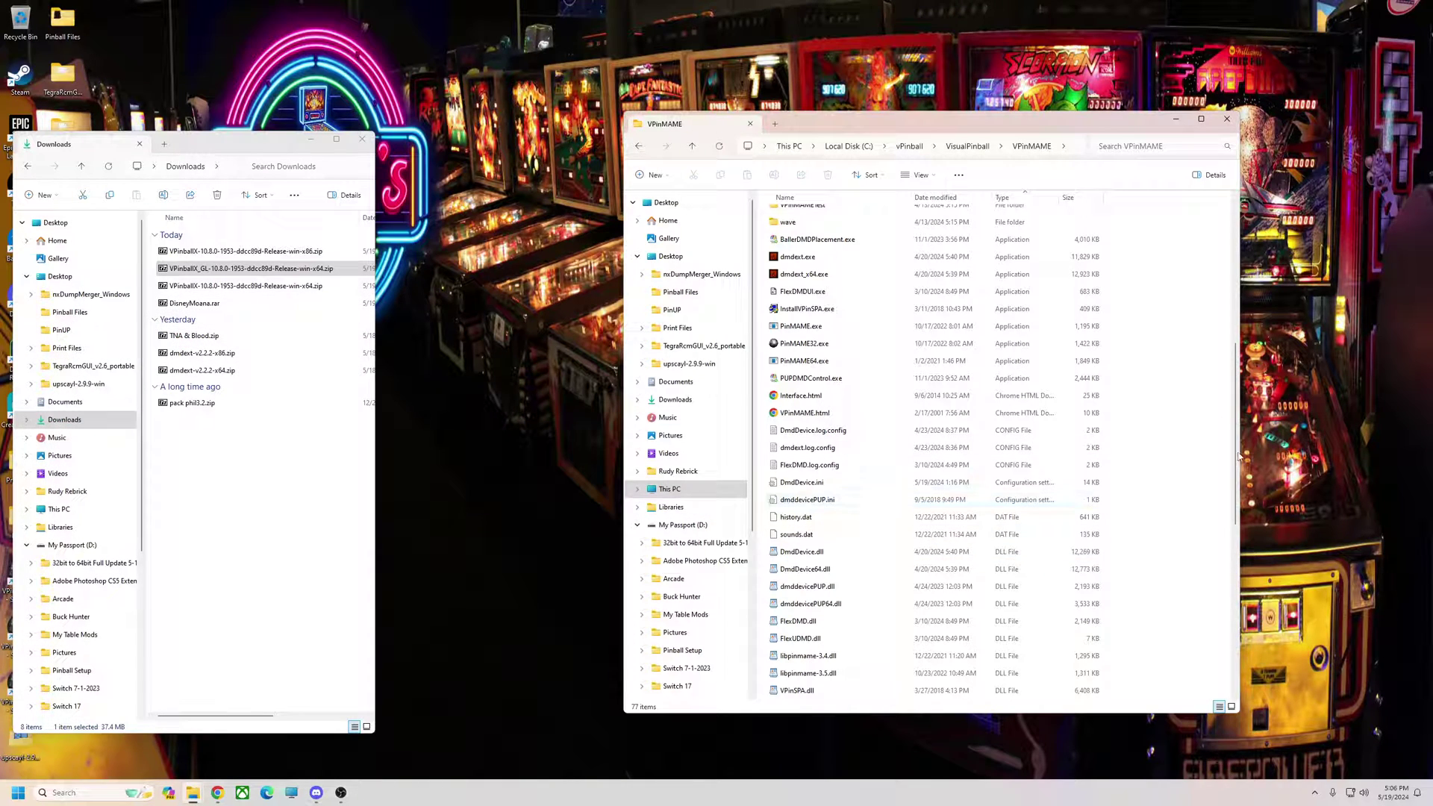
left_click_drag(1236, 456, 1236, 623)
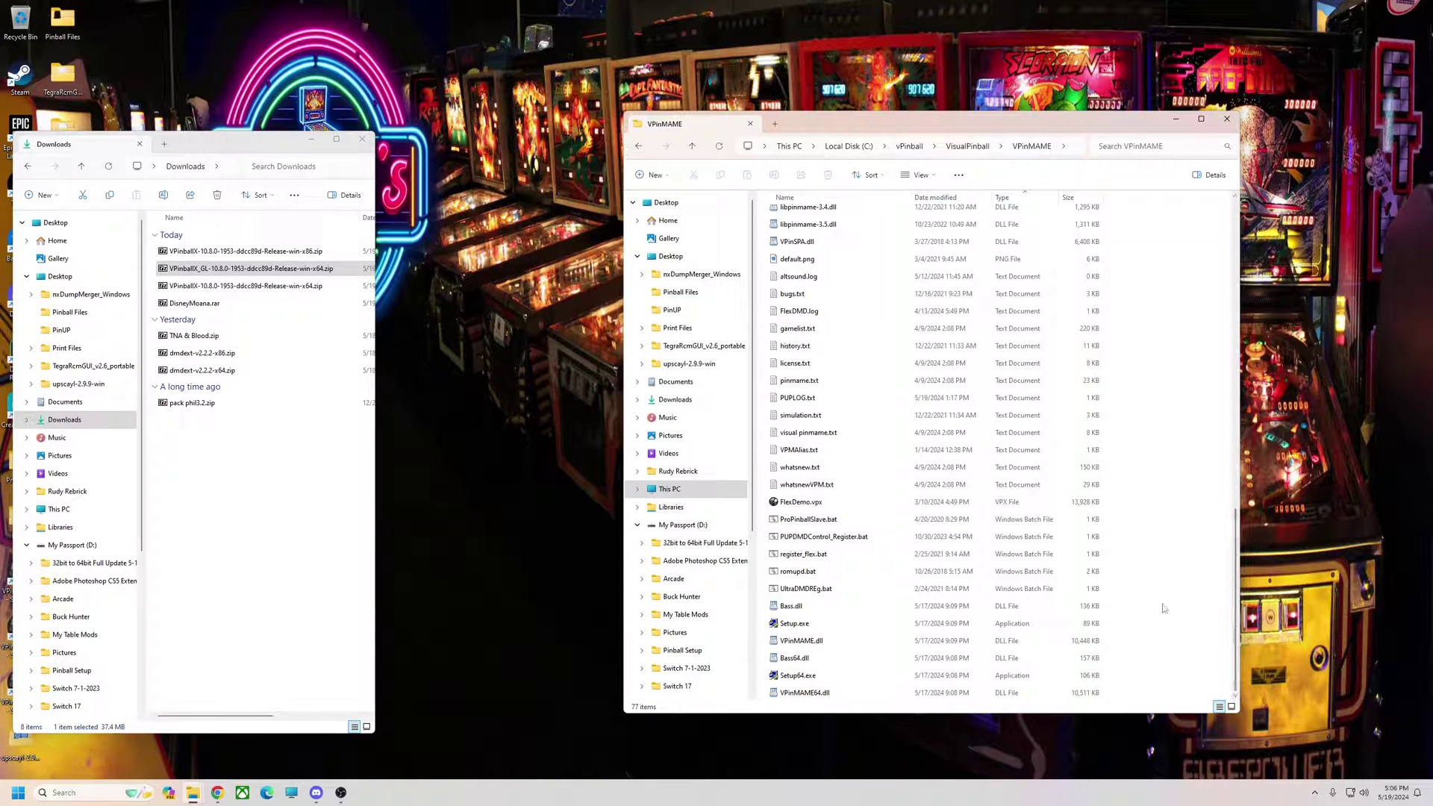
left_click_drag(896, 123, 847, 113)
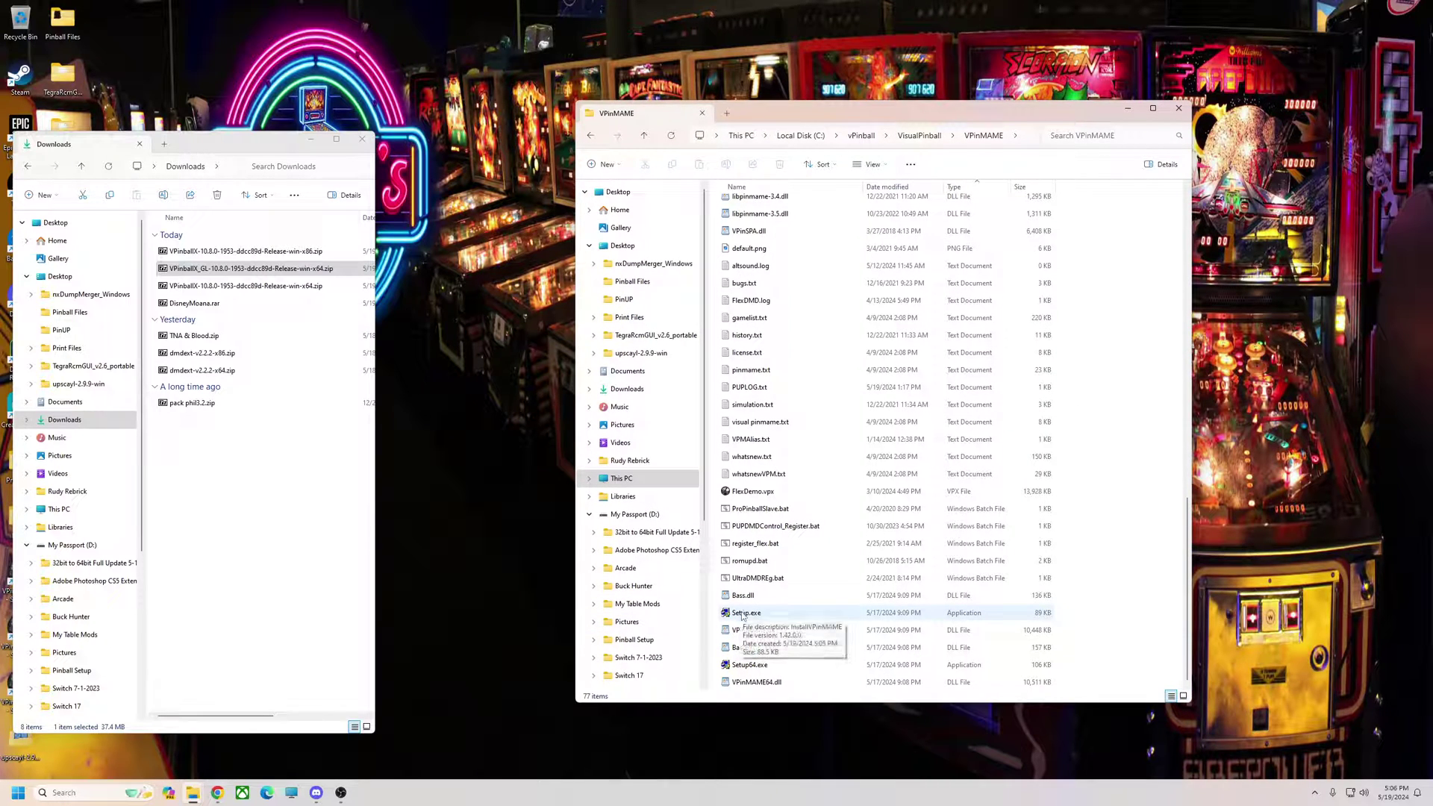
double_click(745, 613)
left_click(609, 350)
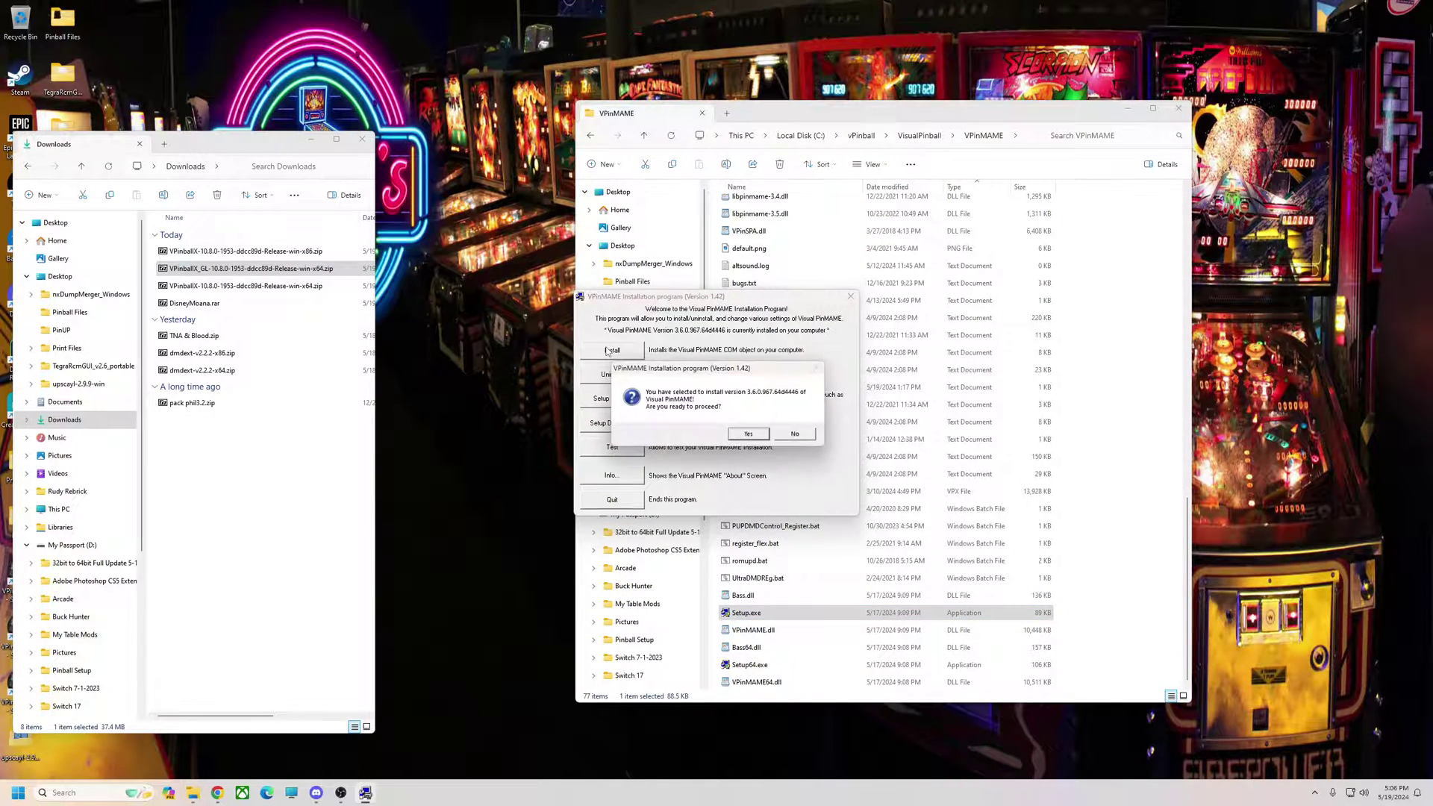
left_click(751, 433)
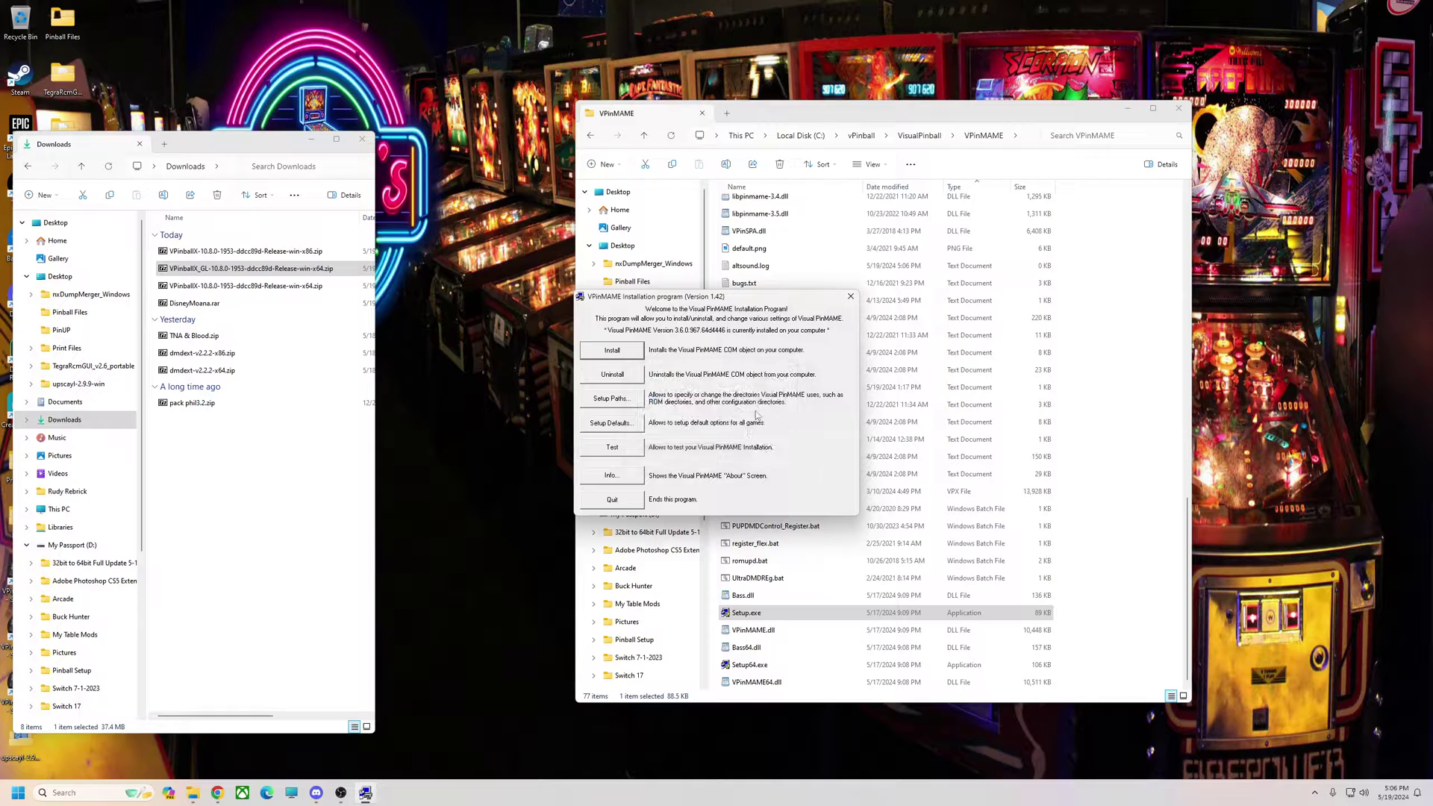
left_click(850, 297)
Install 64-bit Visual PinMAME from Setup64.exe, confirming and acknowledging success
double_click(744, 666)
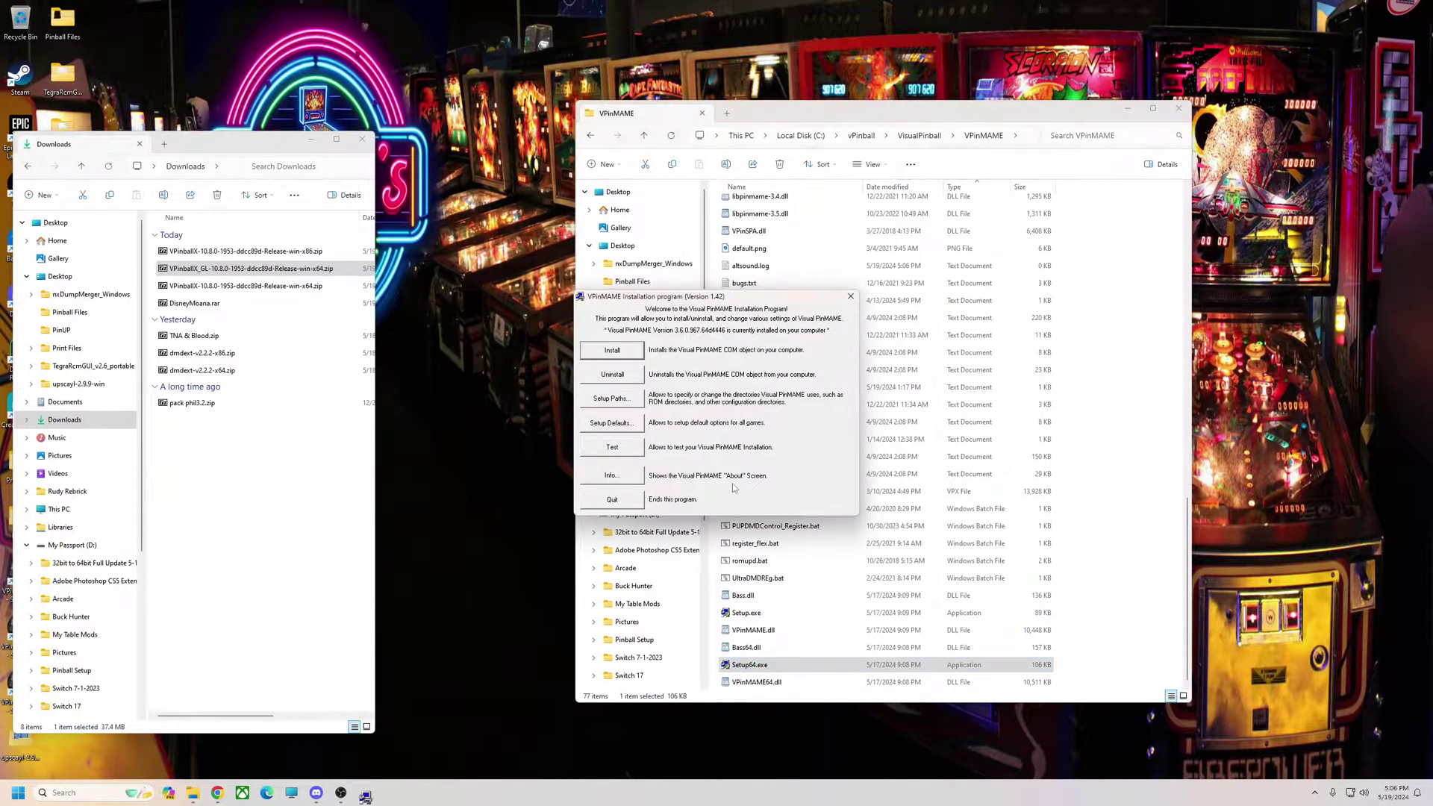
left_click(611, 350)
left_click(734, 433)
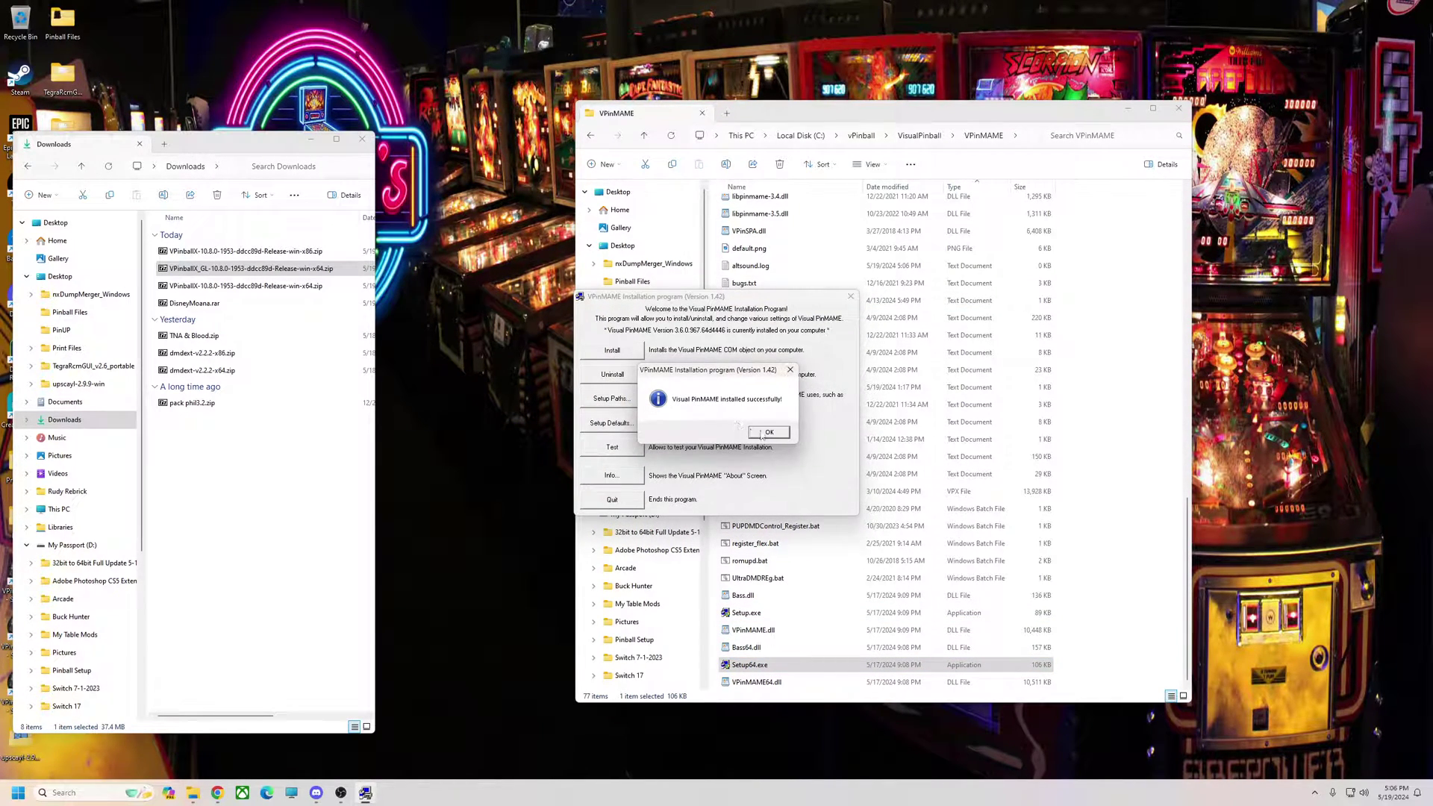
left_click(764, 433)
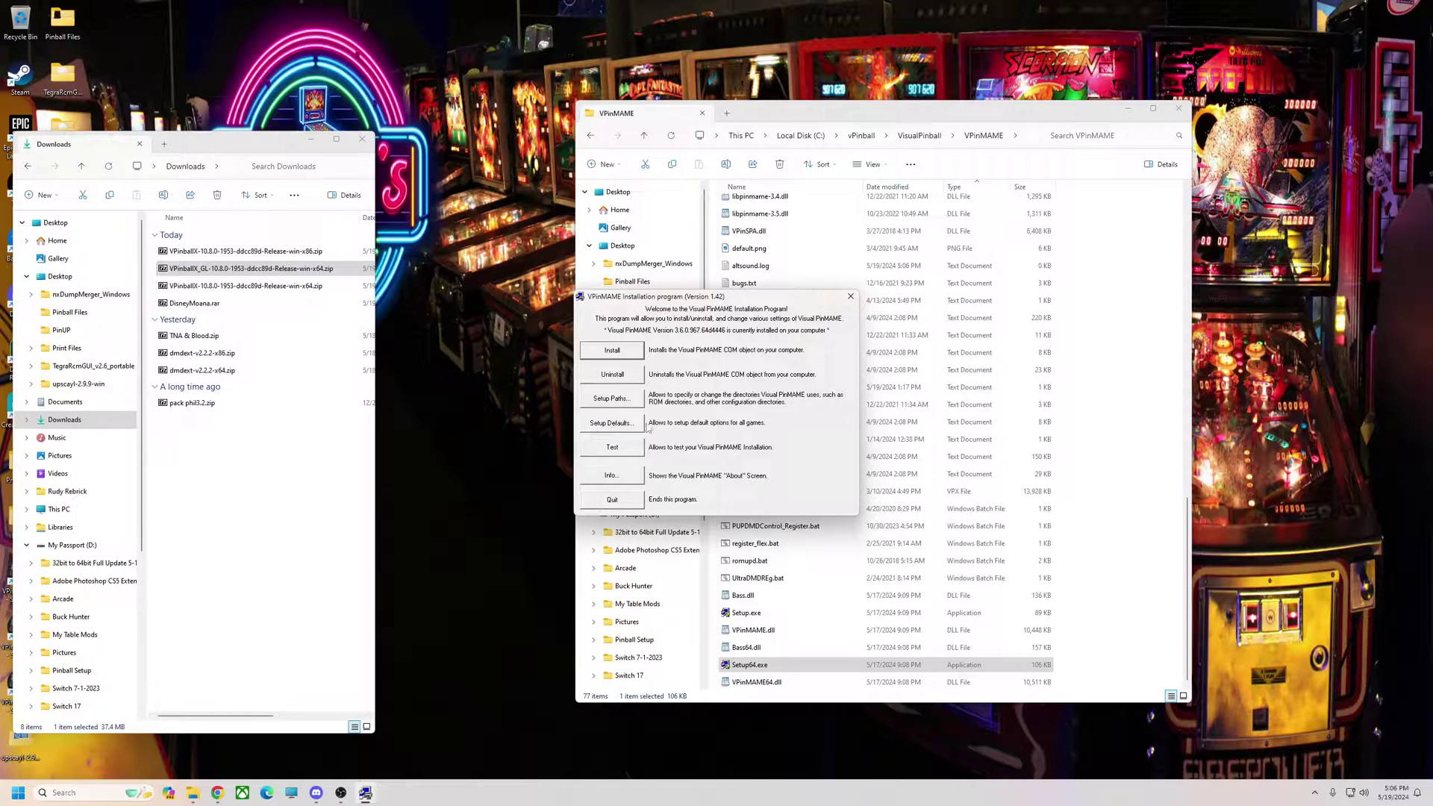
left_click(614, 424)
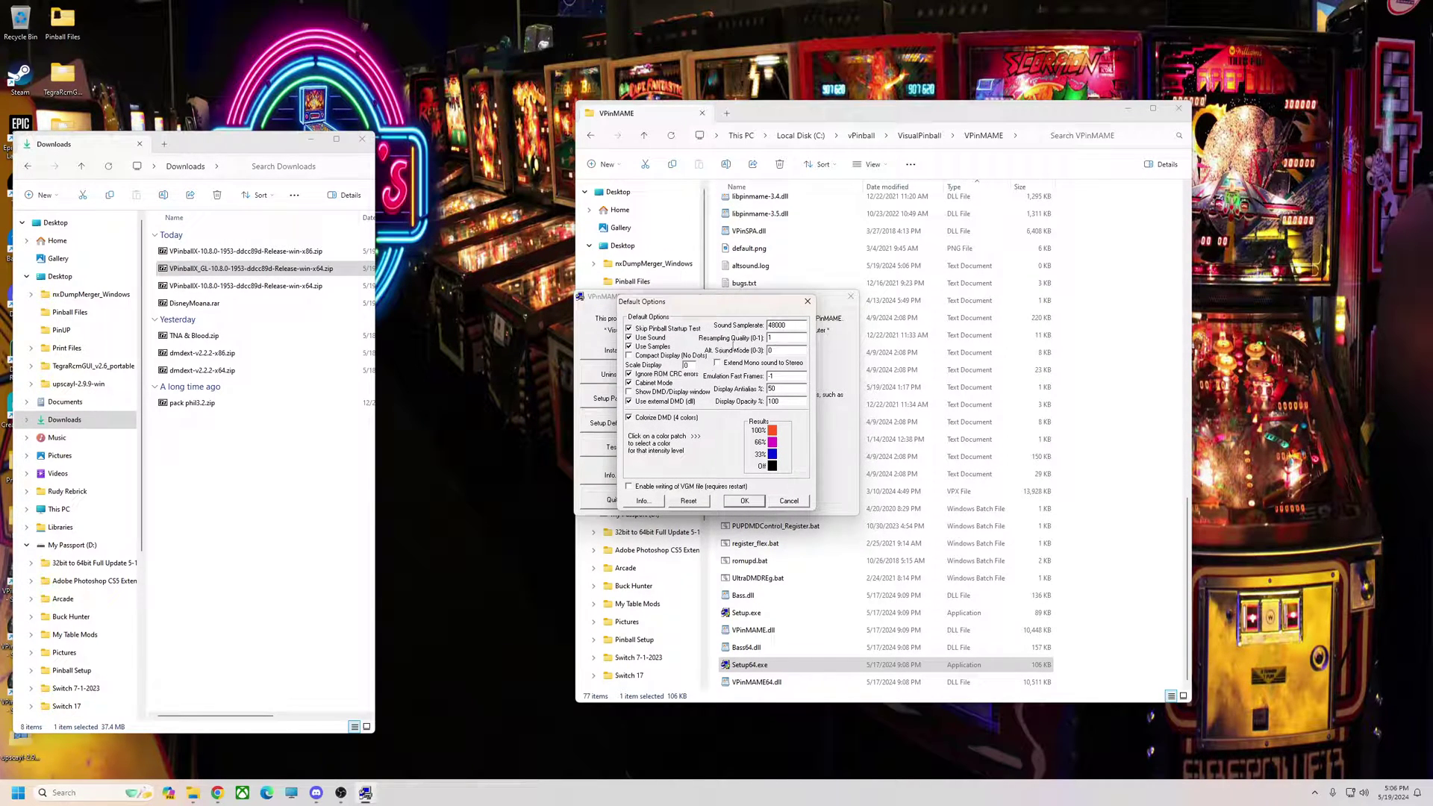
left_click_drag(744, 307, 457, 402)
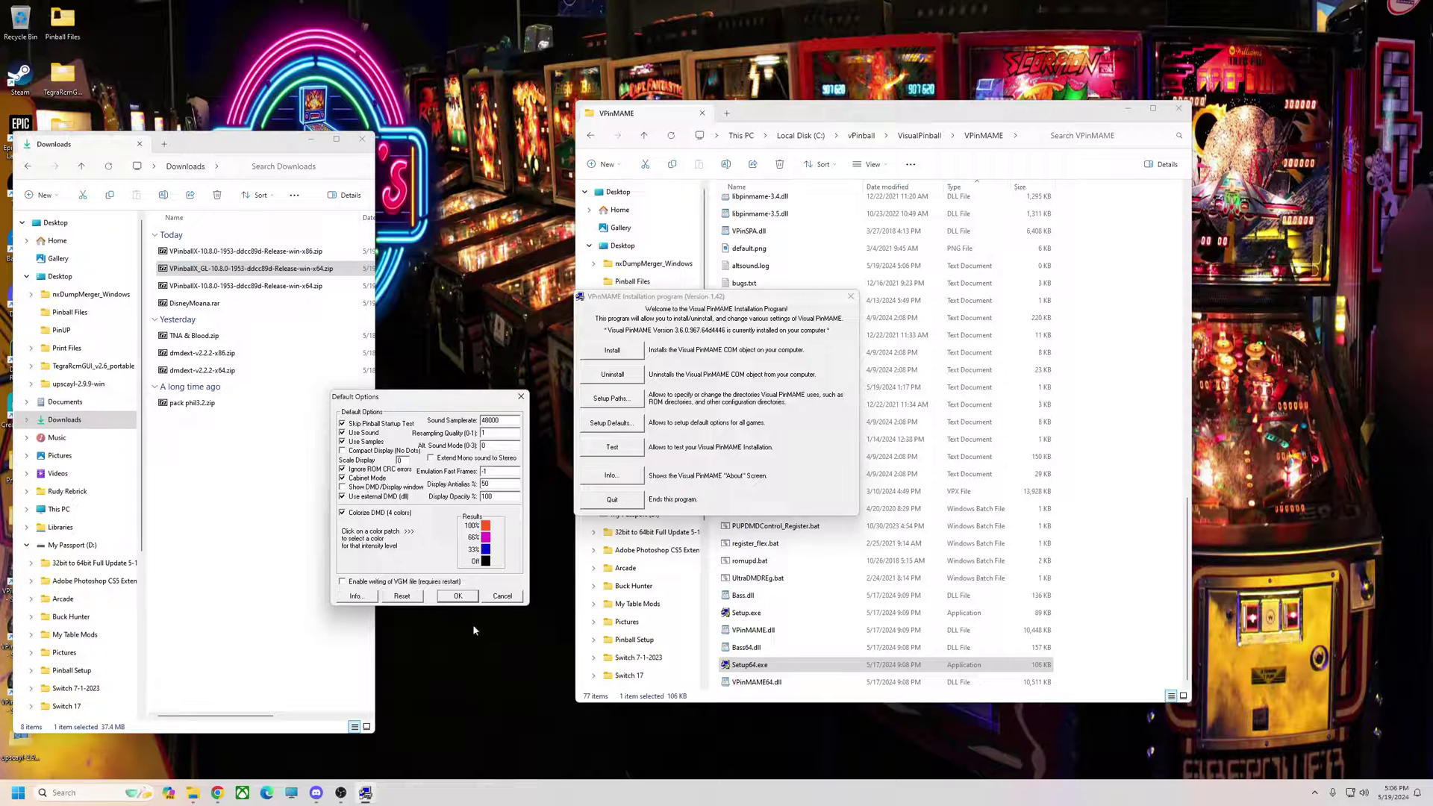
left_click(458, 596)
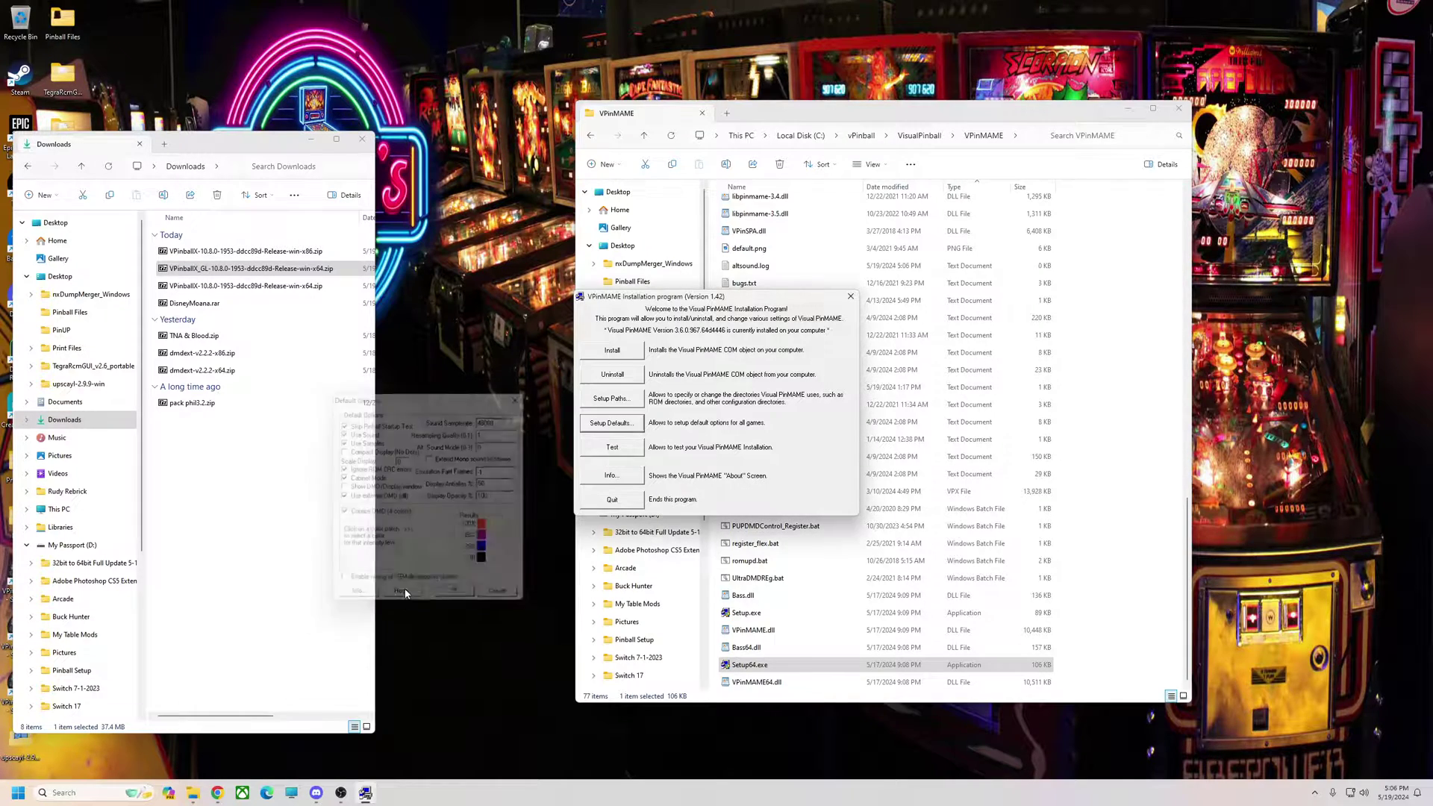
Quit the VPinMAME installer and download the B2SServer-2.1.2-ca2e764-Release-win-x86 artifact from the Revert mergeBulbs run
left_click(626, 500)
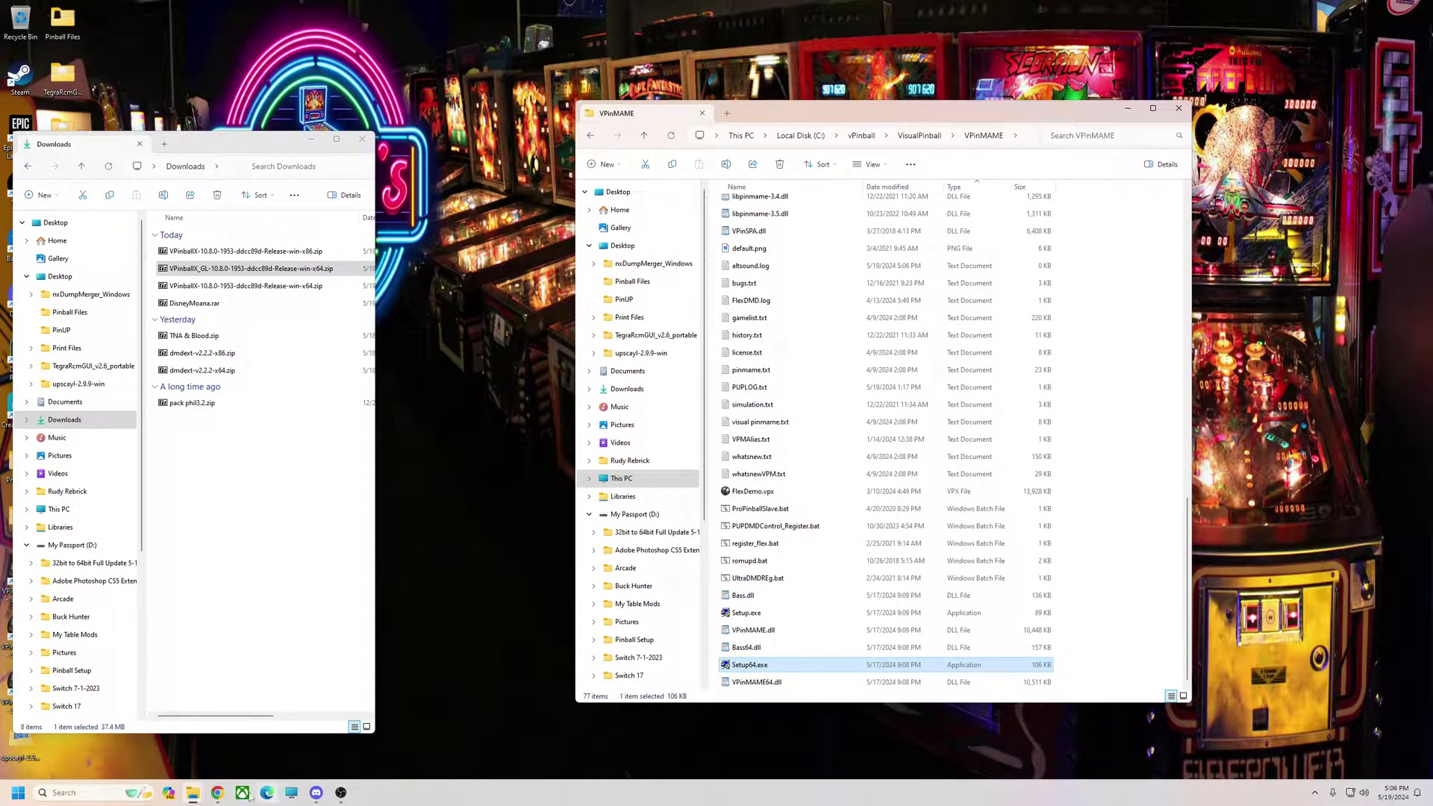
left_click(217, 792)
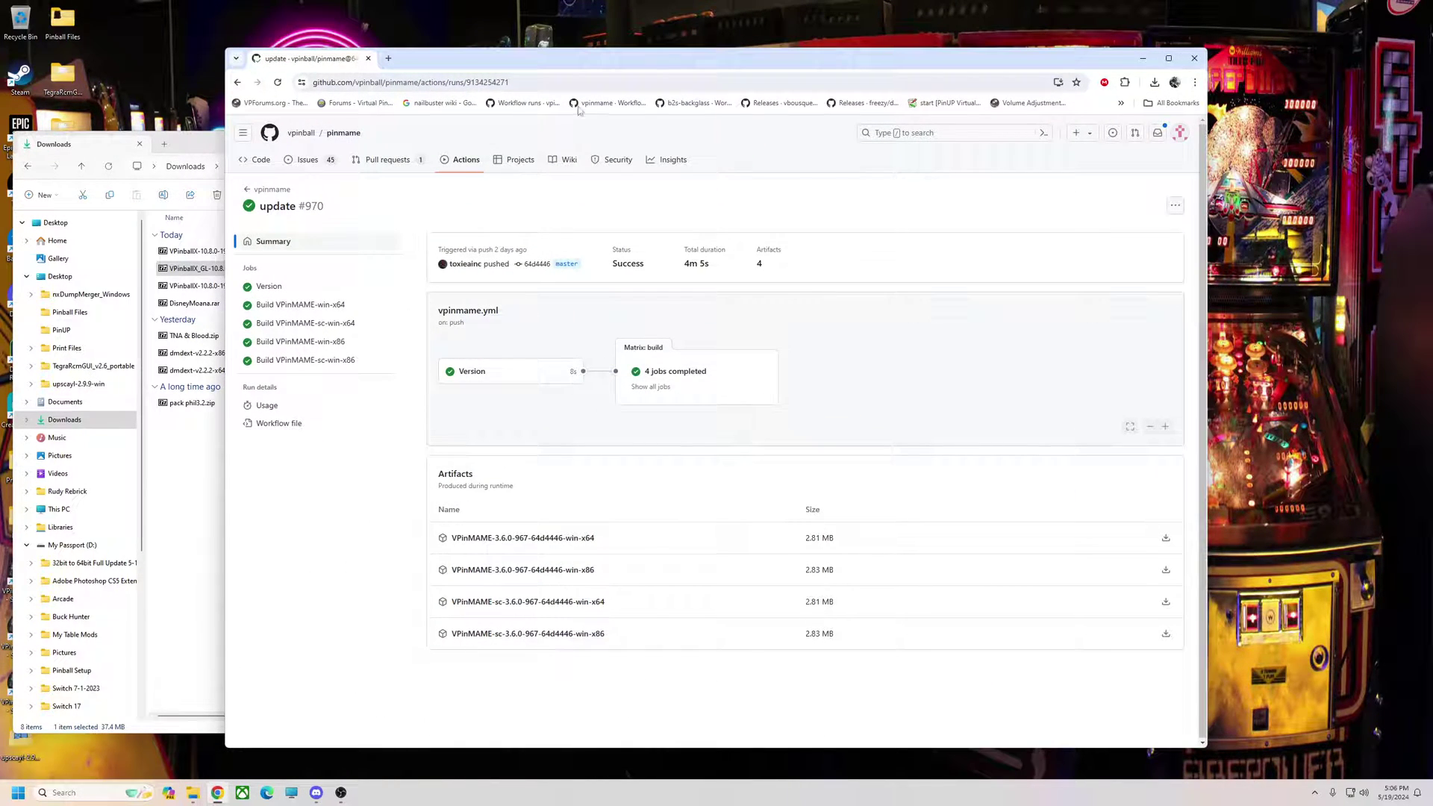
left_click(694, 104)
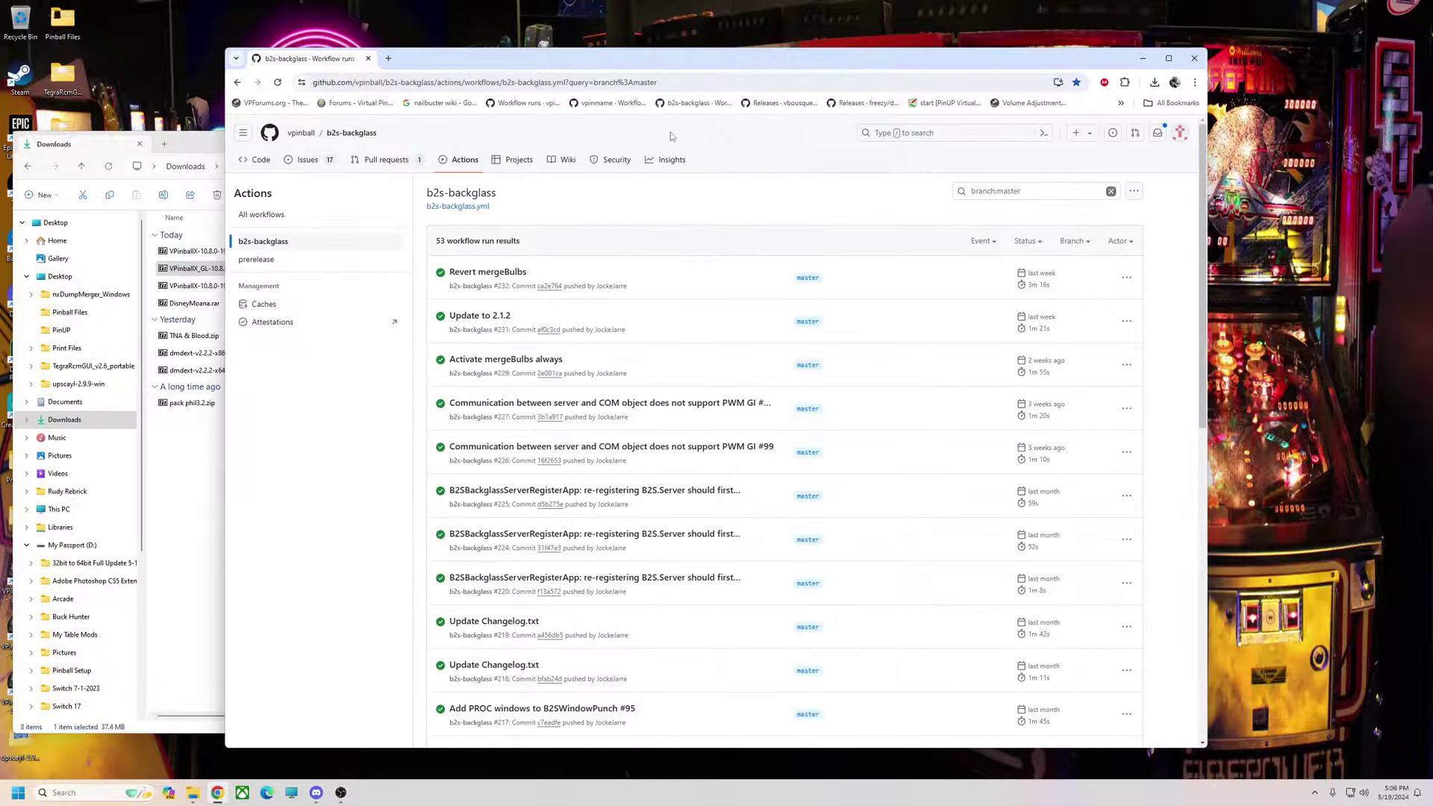
left_click(482, 273)
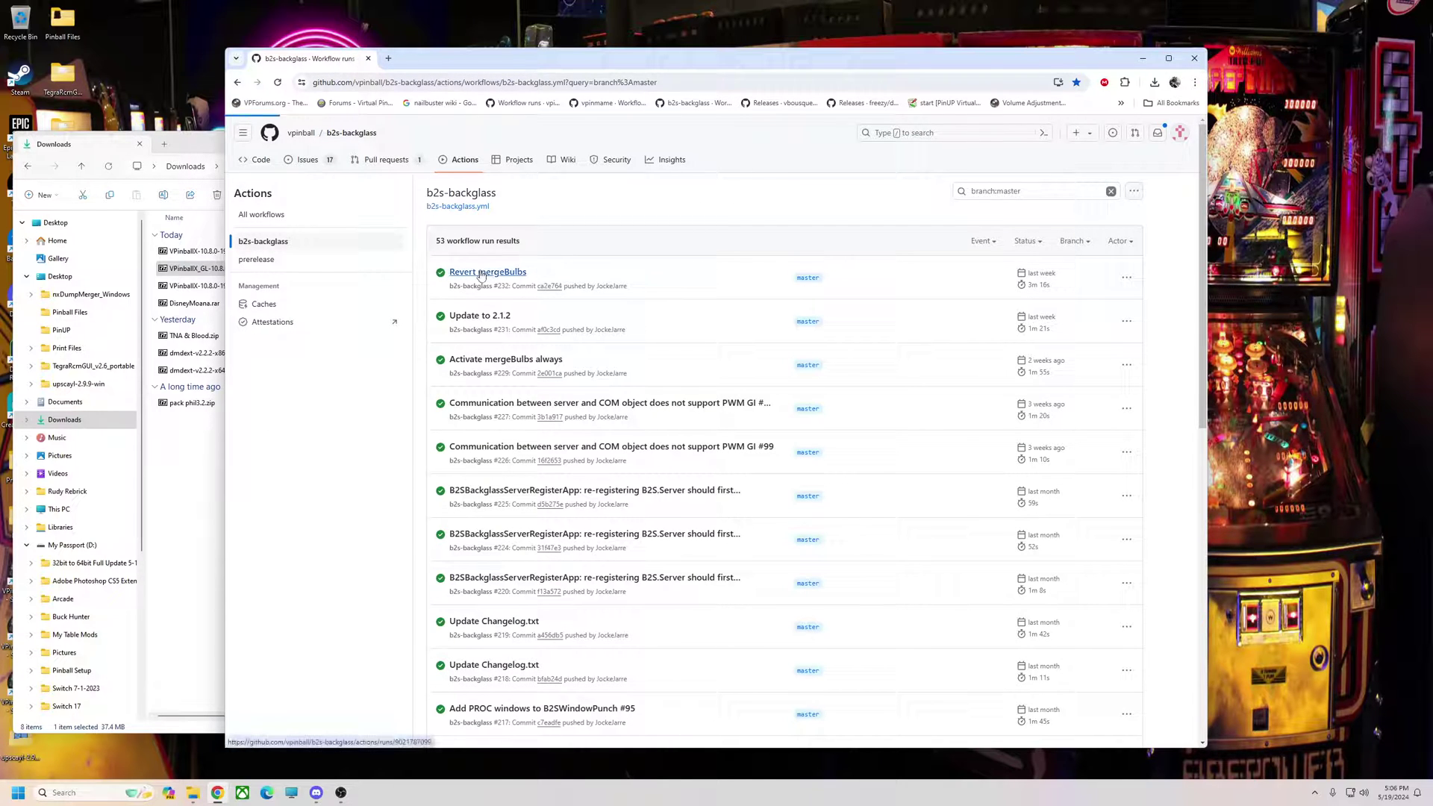
scroll(551, 528, "down", 2)
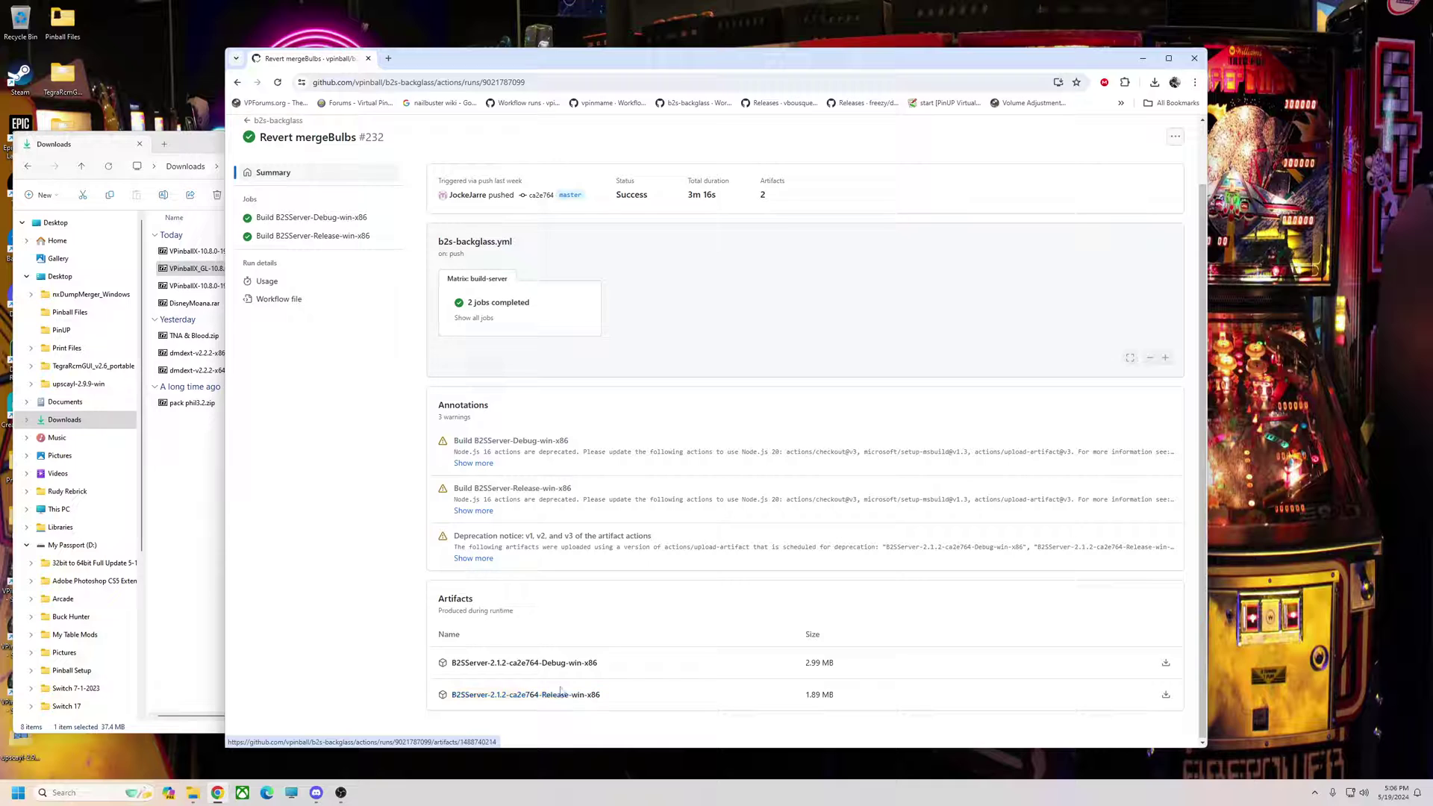
left_click(535, 700)
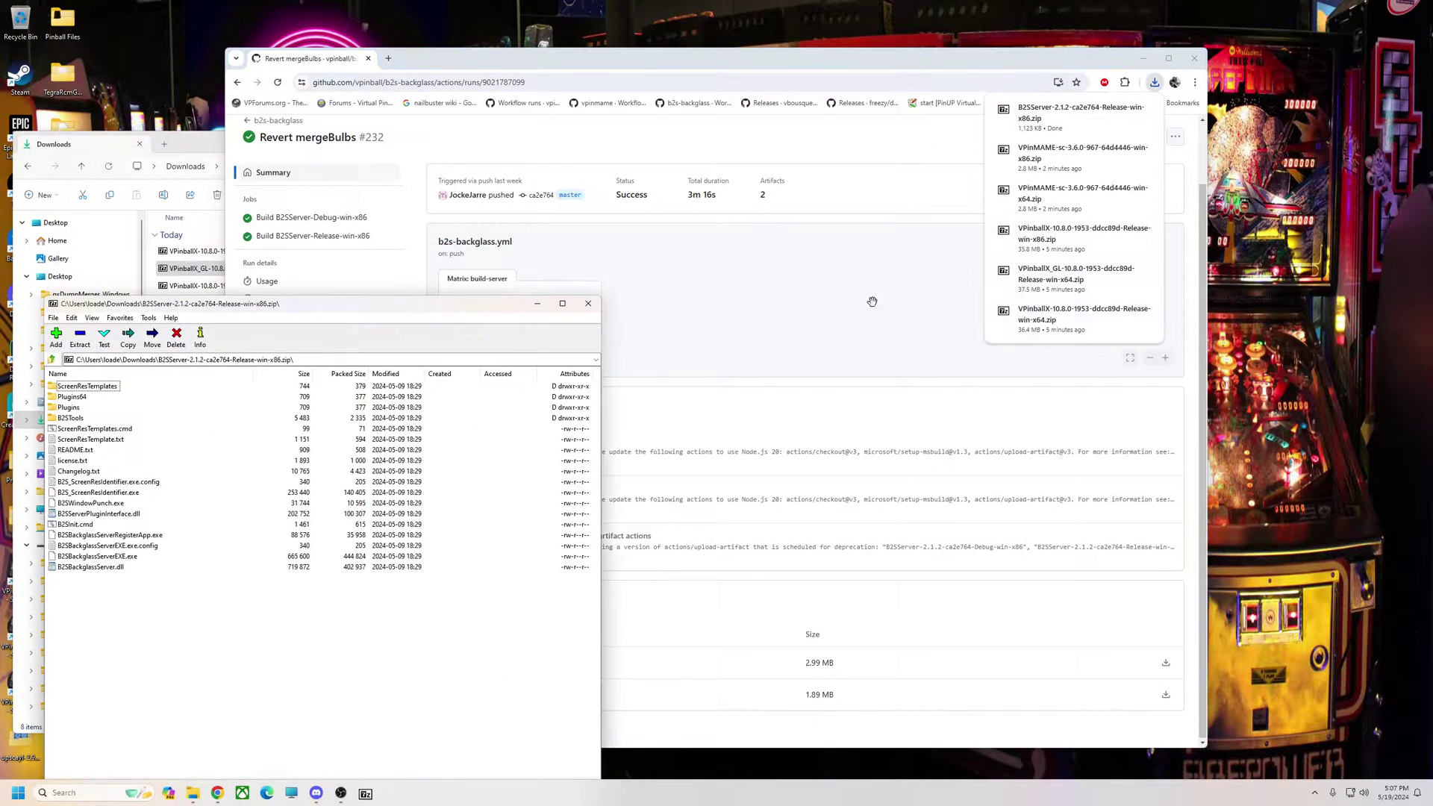
Open the C:\vPinball\VisualPinball\Tables folder in File Explorer
left_click(1143, 58)
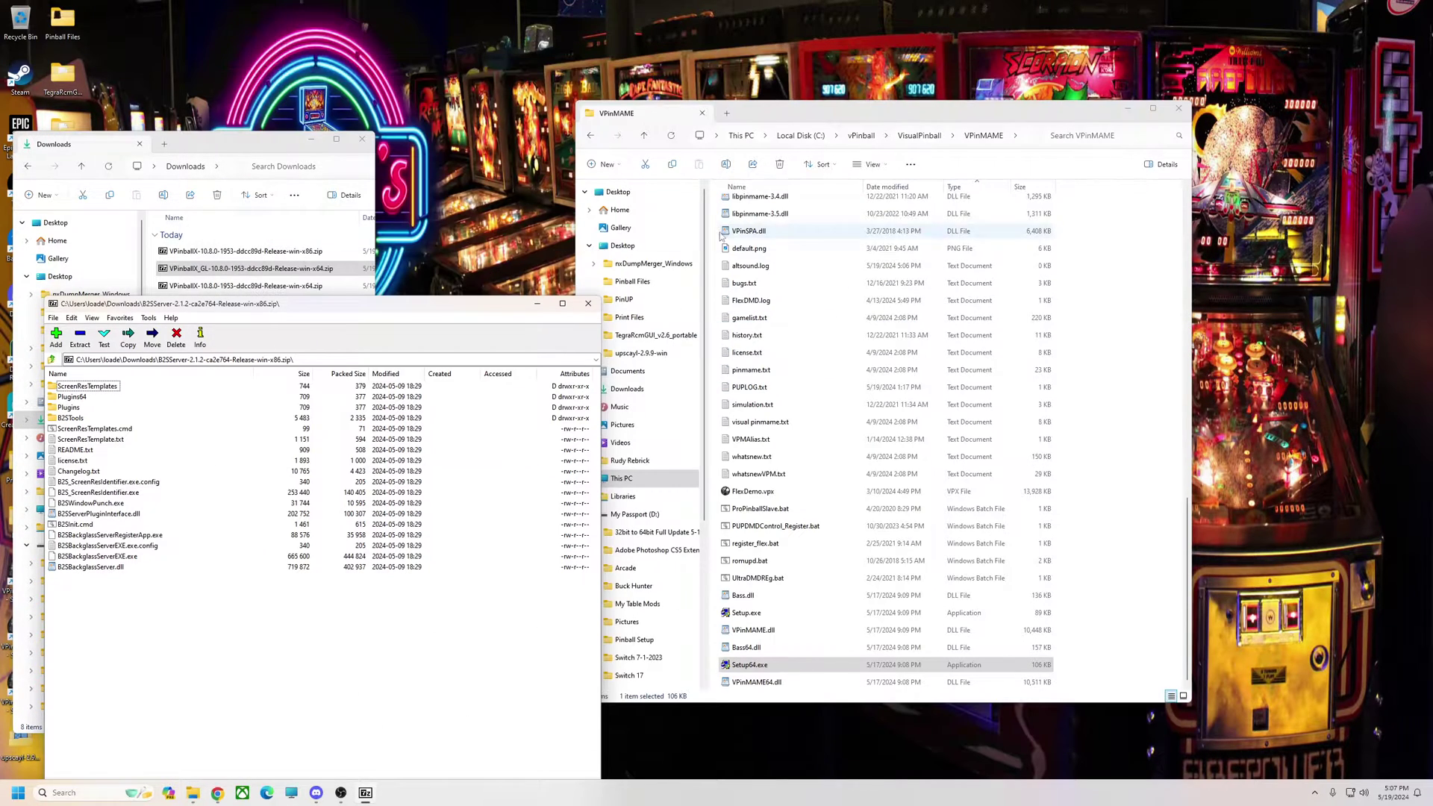
left_click_drag(882, 114, 910, 159)
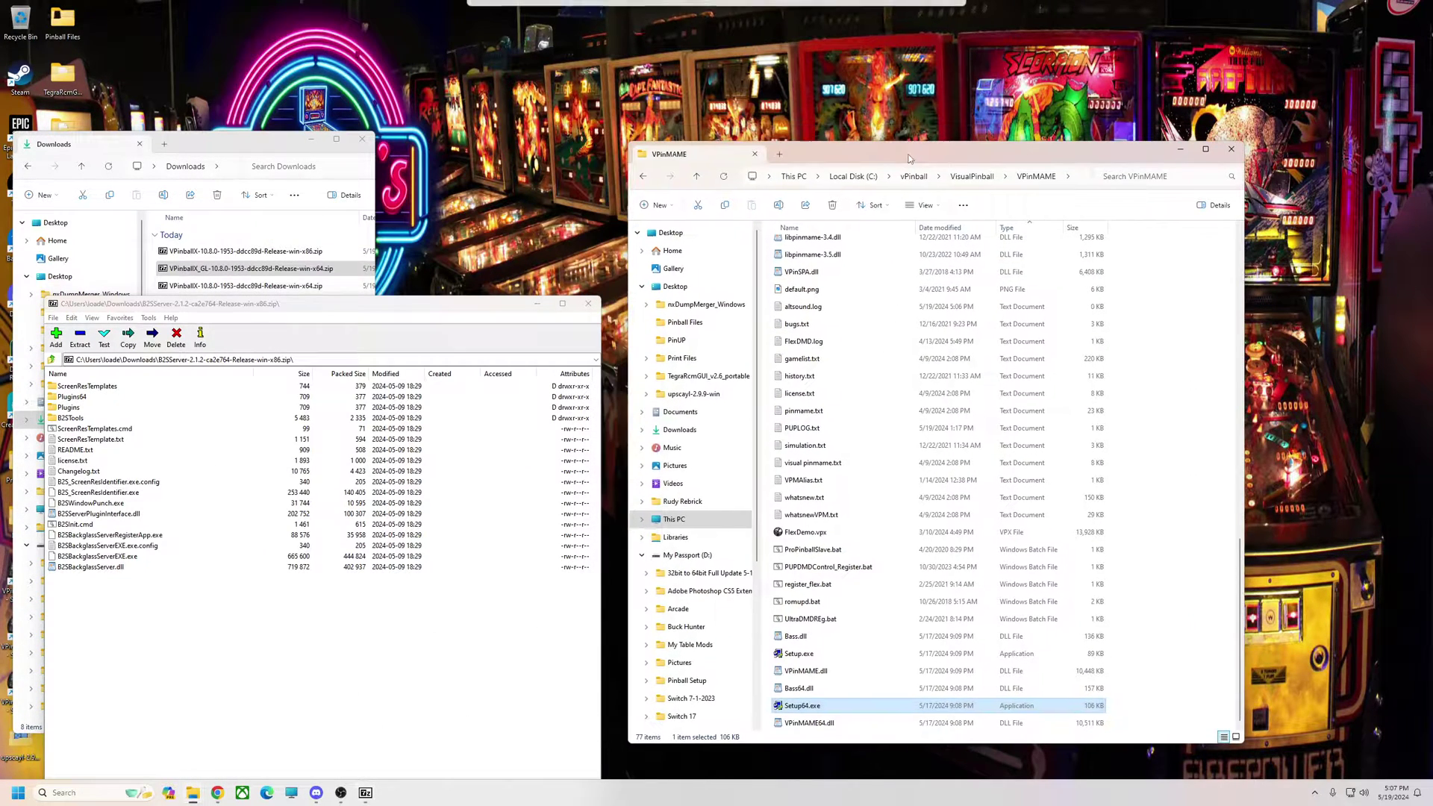
left_click(643, 177)
left_click(642, 178)
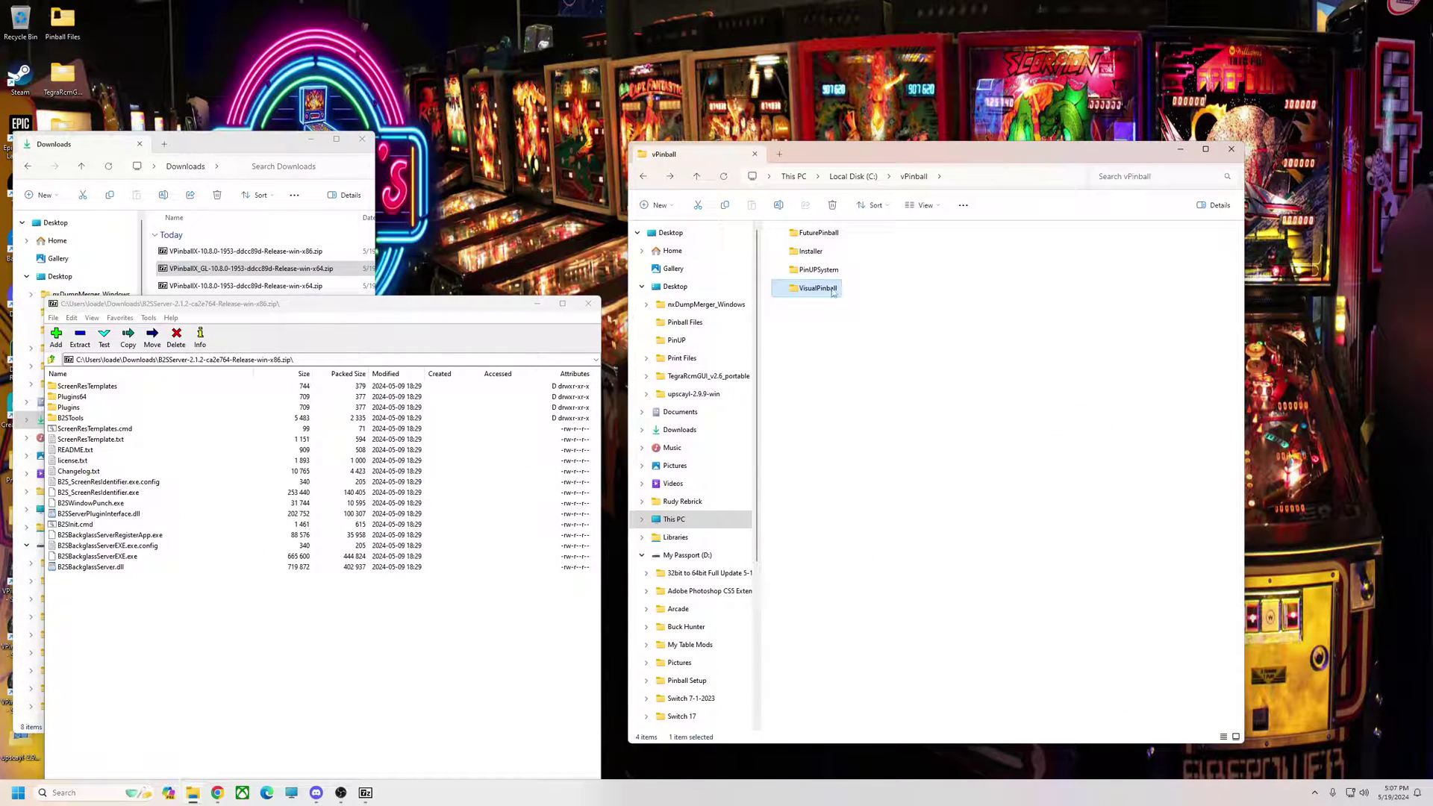
double_click(825, 290)
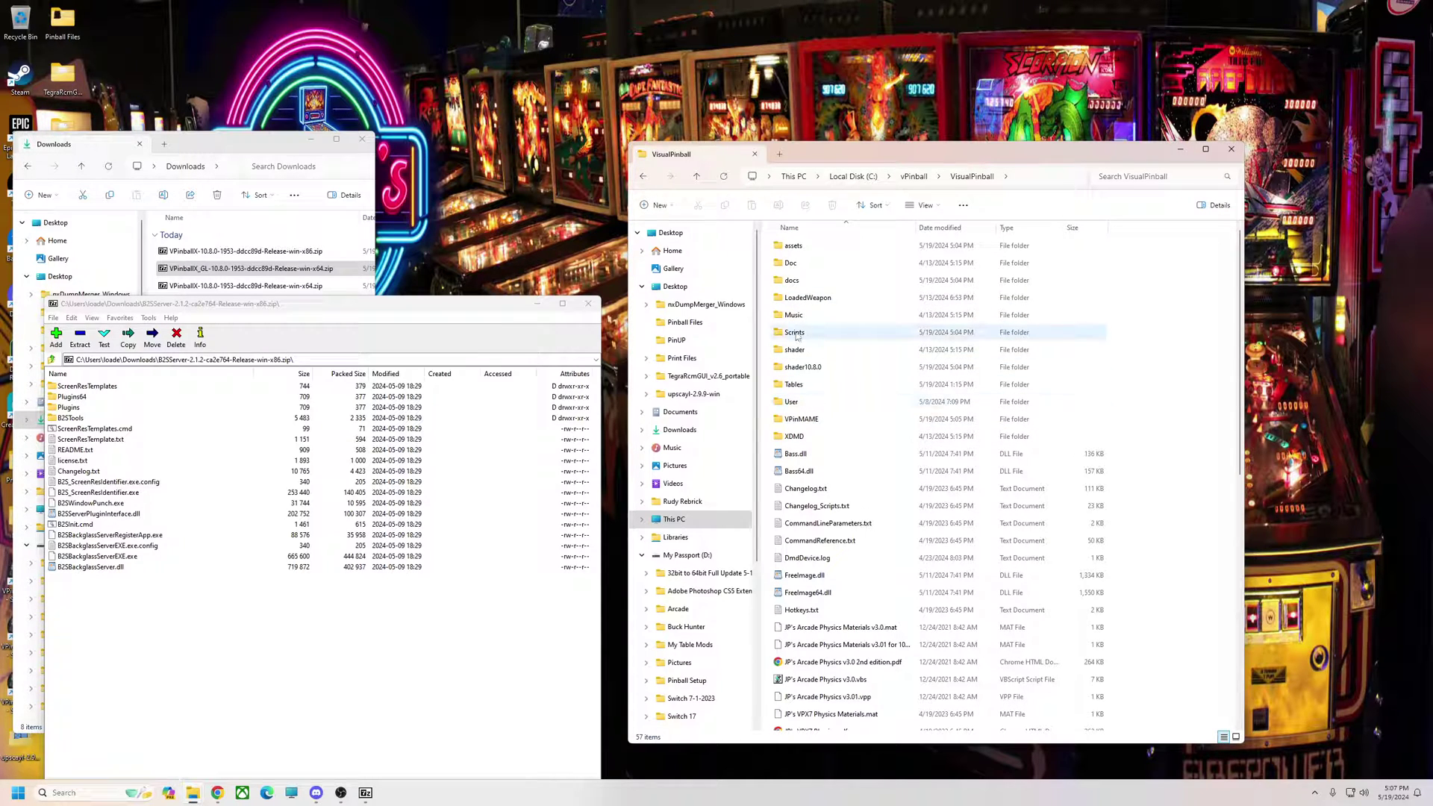
double_click(794, 384)
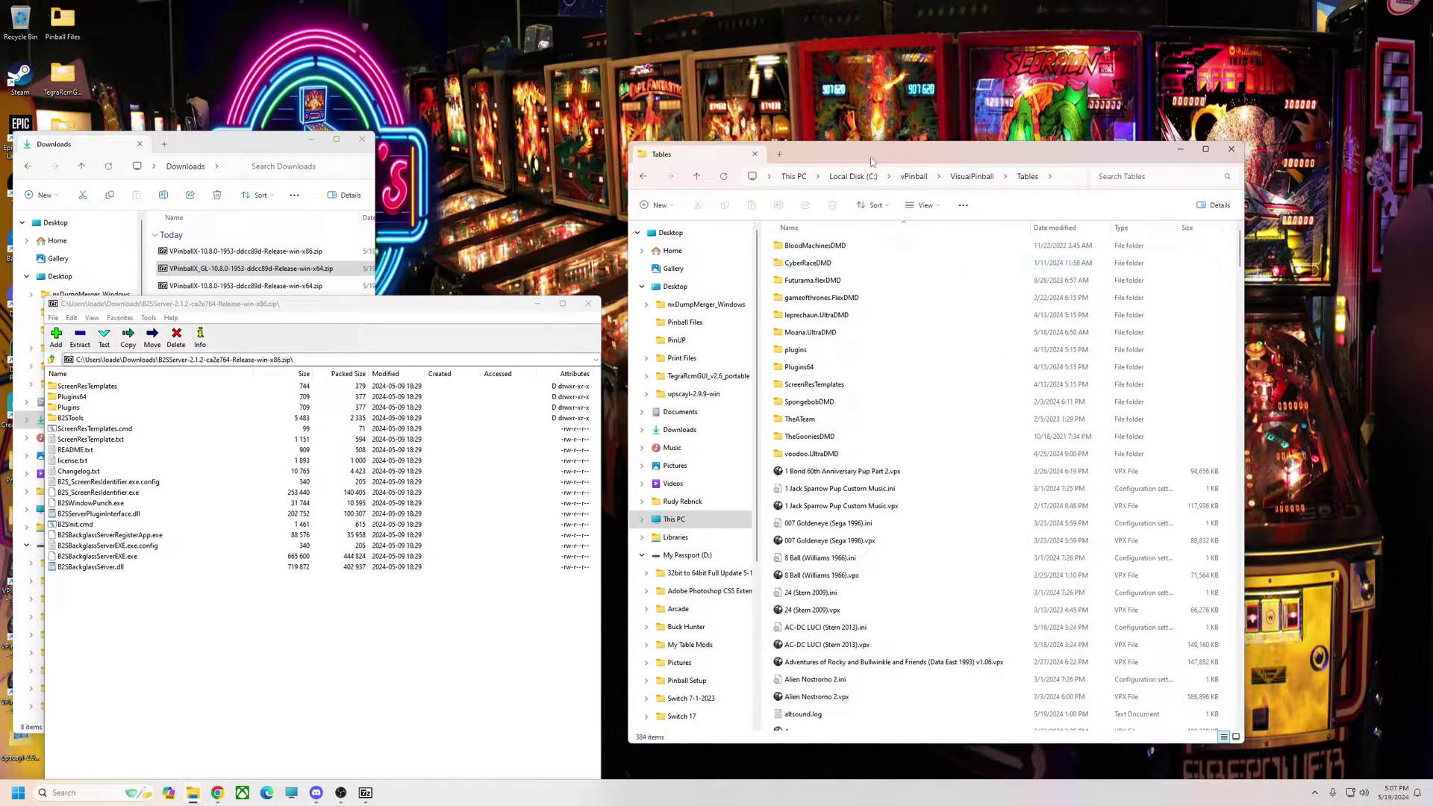
Place the Tables window beside the B2S Server archive in 7-Zip and widen it
left_click_drag(871, 158, 907, 131)
left_click_drag(372, 313, 405, 152)
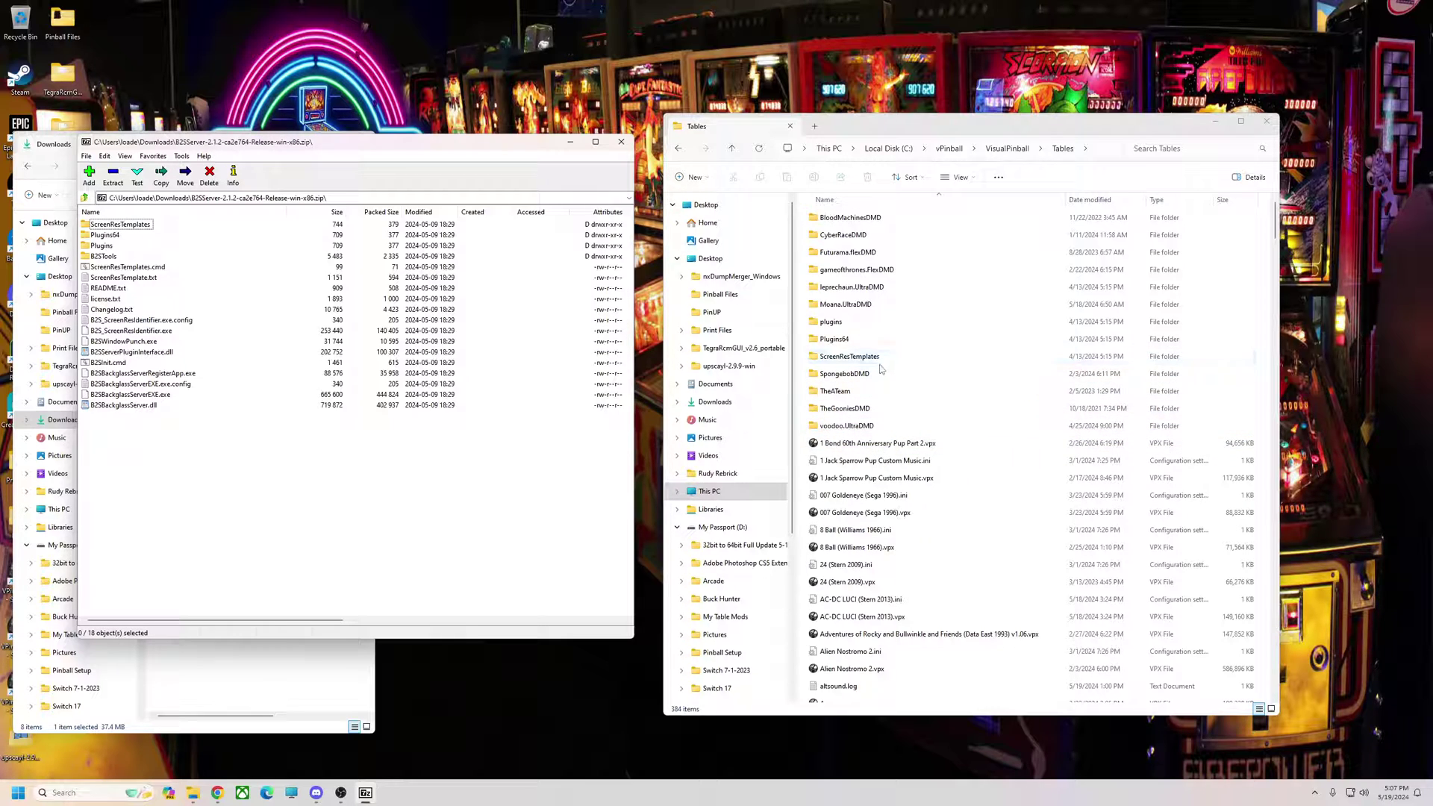
left_click_drag(1278, 220, 1344, 221)
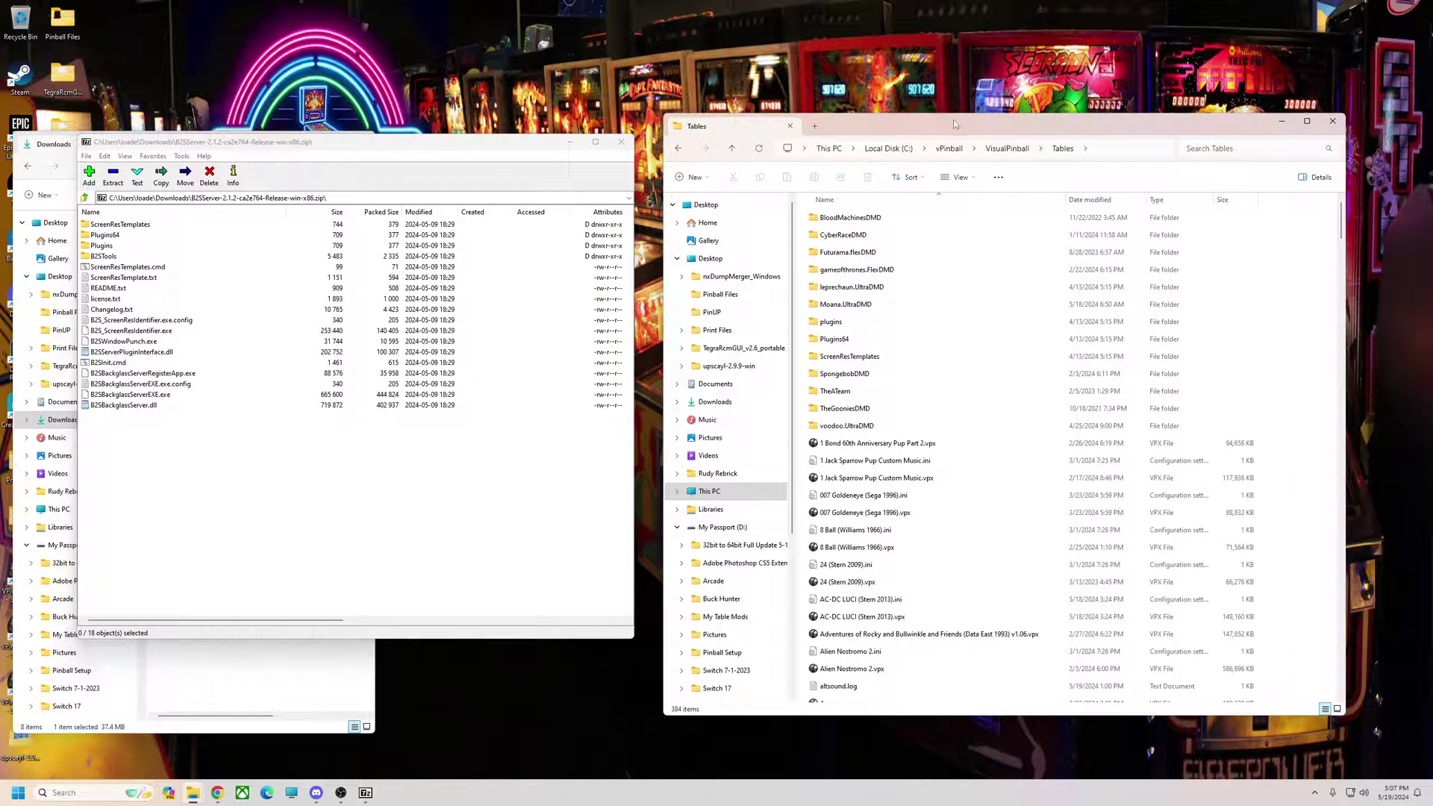
left_click_drag(953, 125, 928, 133)
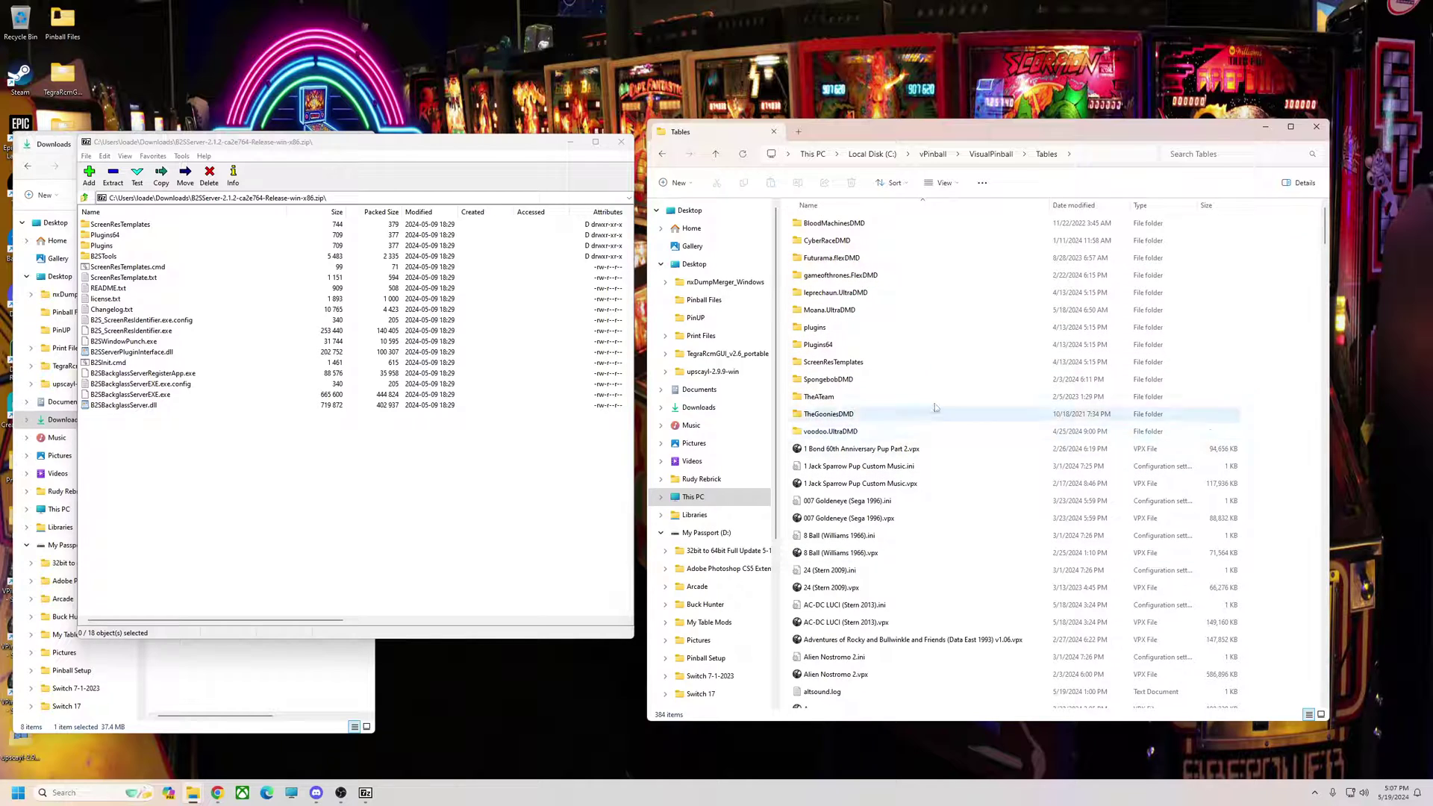
Copy all 18 B2S Server archive items into Tables, replacing the existing files
left_click(104, 226)
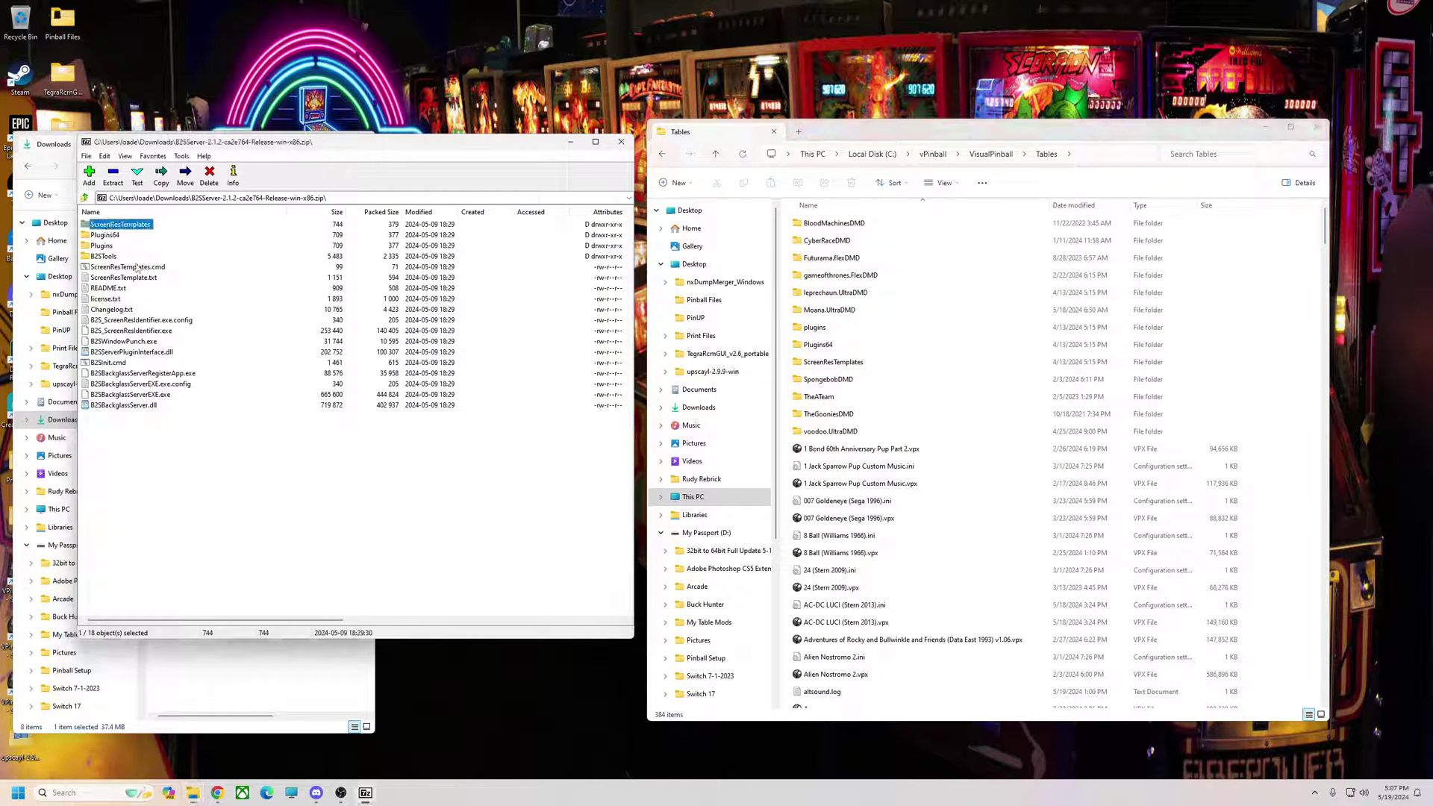
left_click(113, 408, "shift")
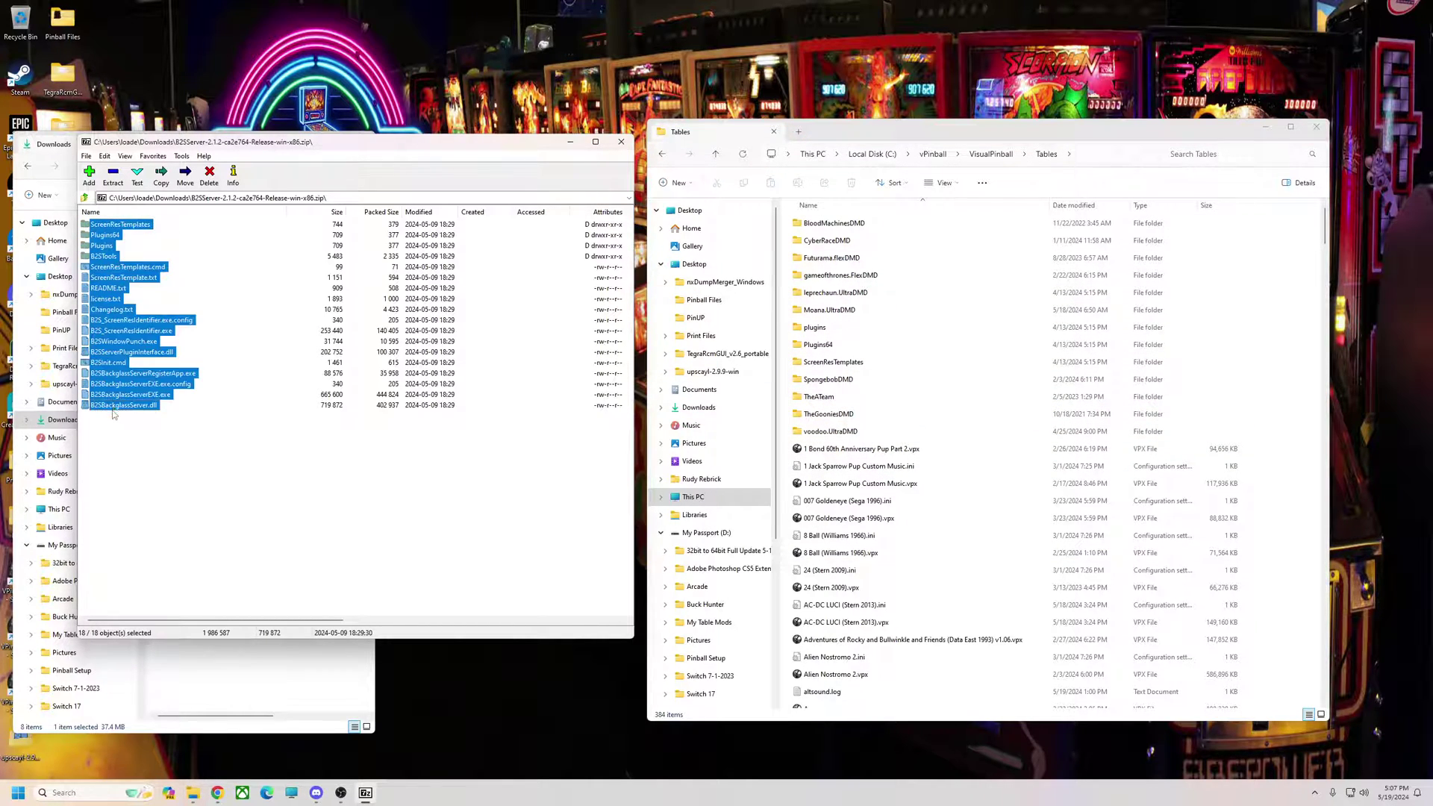
left_click_drag(100, 313, 1288, 589)
left_click(680, 306)
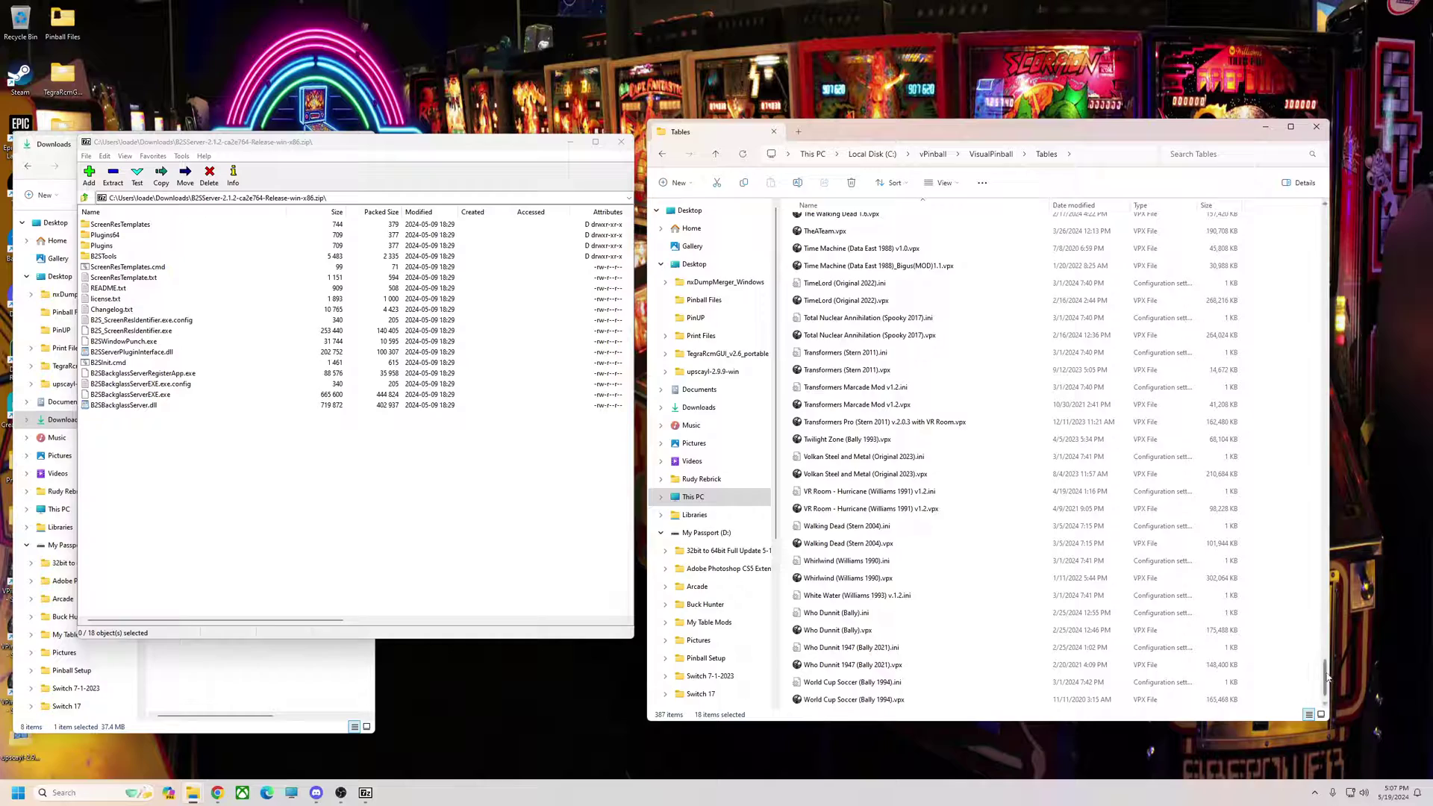
left_click_drag(1327, 676, 1302, 244)
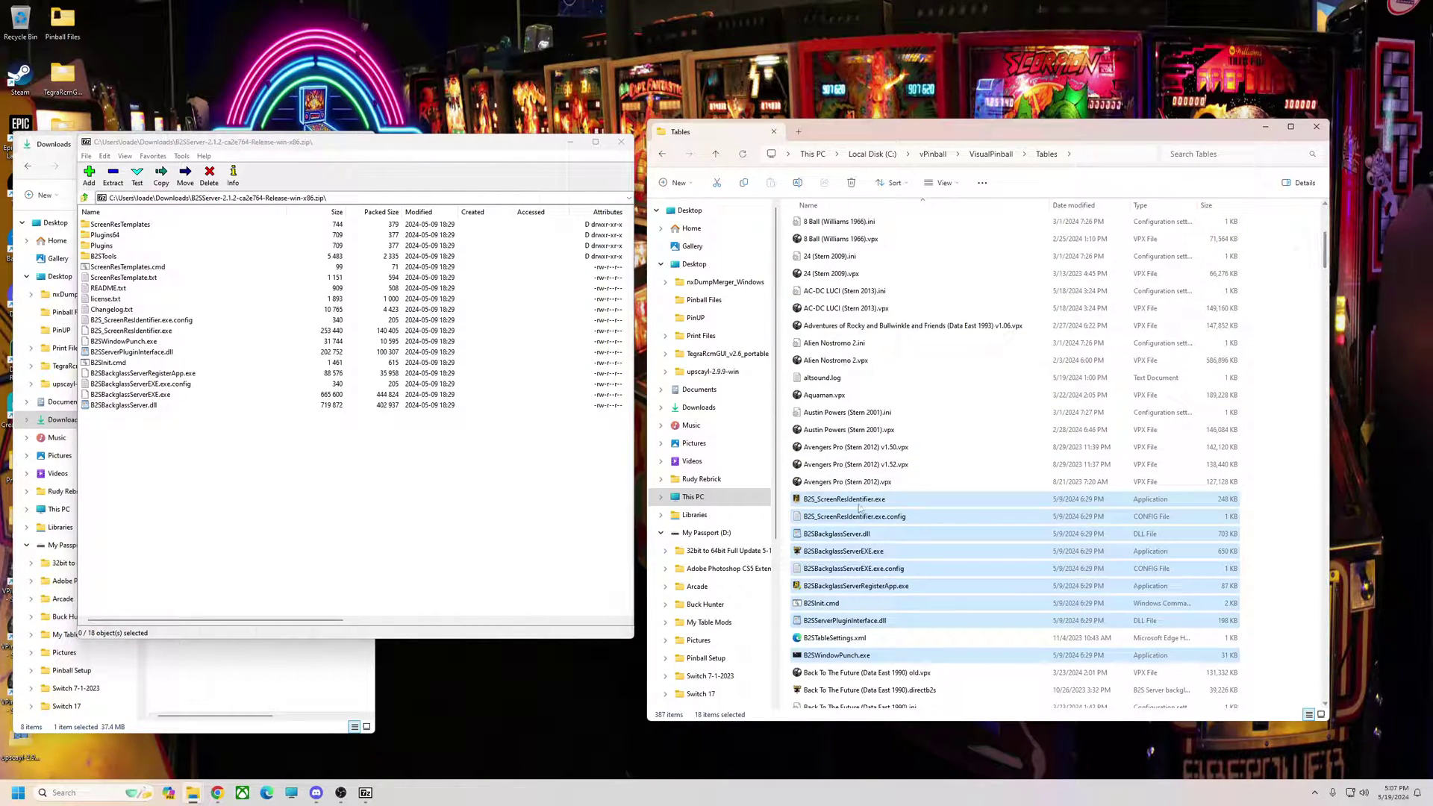
Run B2SBackglassServerRegisterApp.exe as administrator to re-register the backglass server
left_click(808, 589)
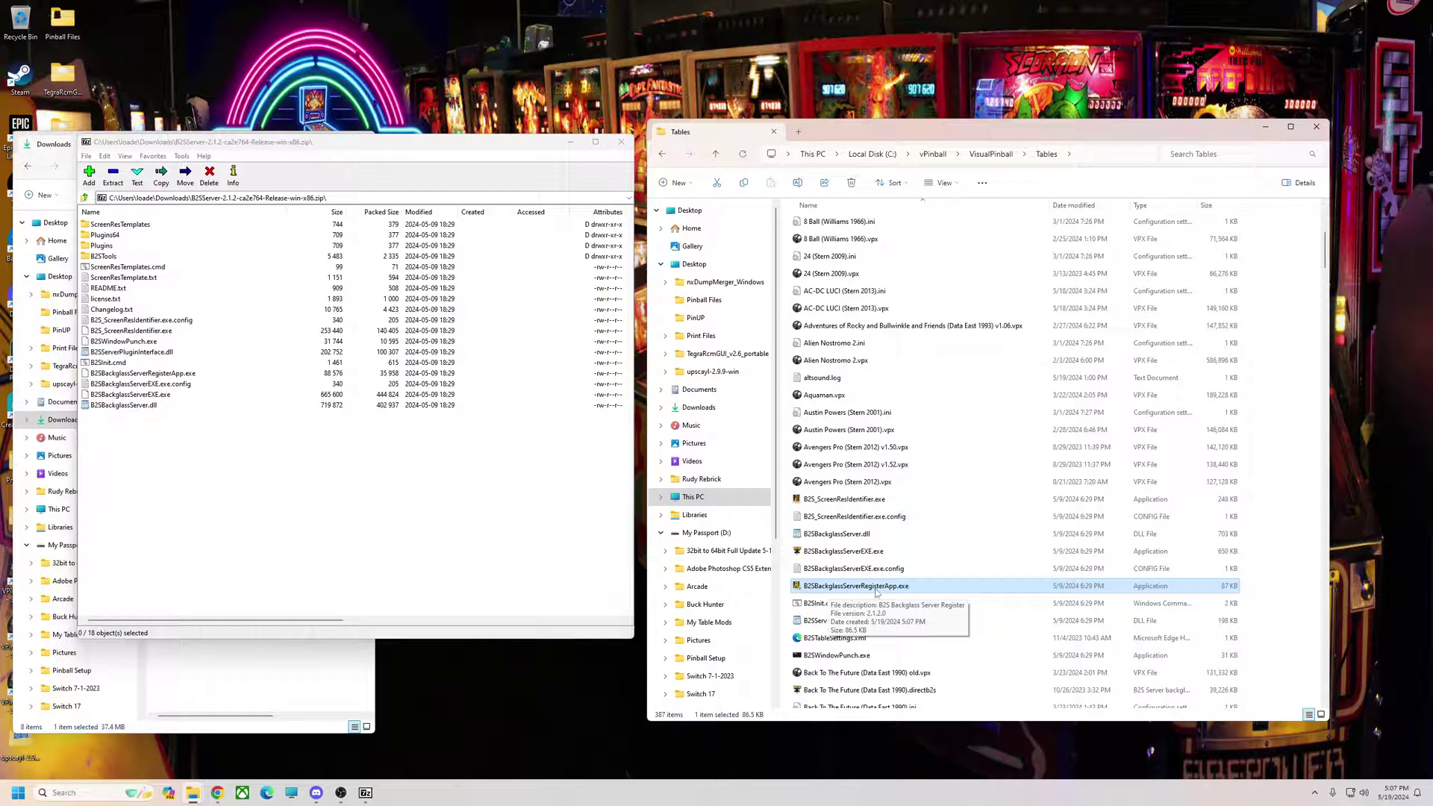
right_click(877, 593)
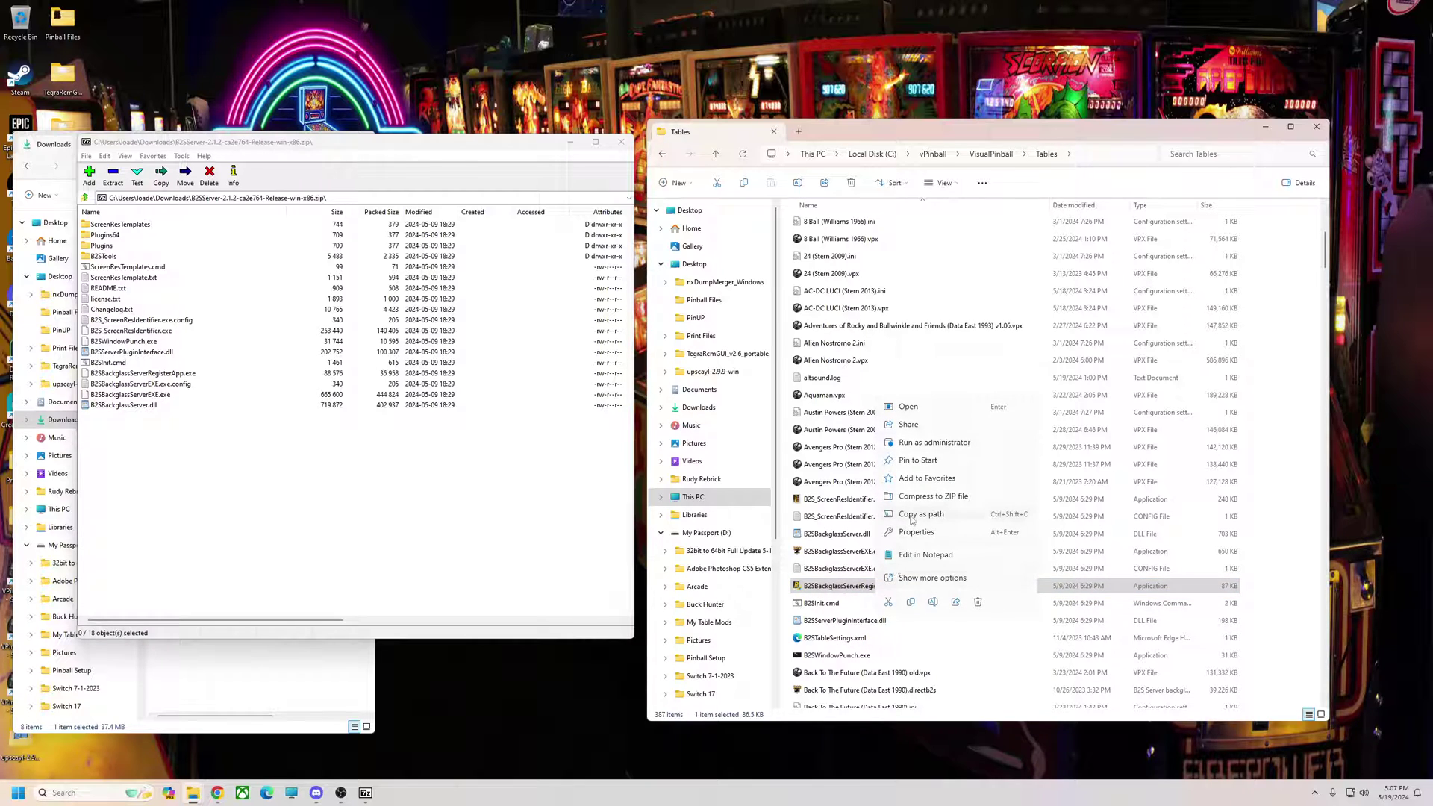
left_click(930, 444)
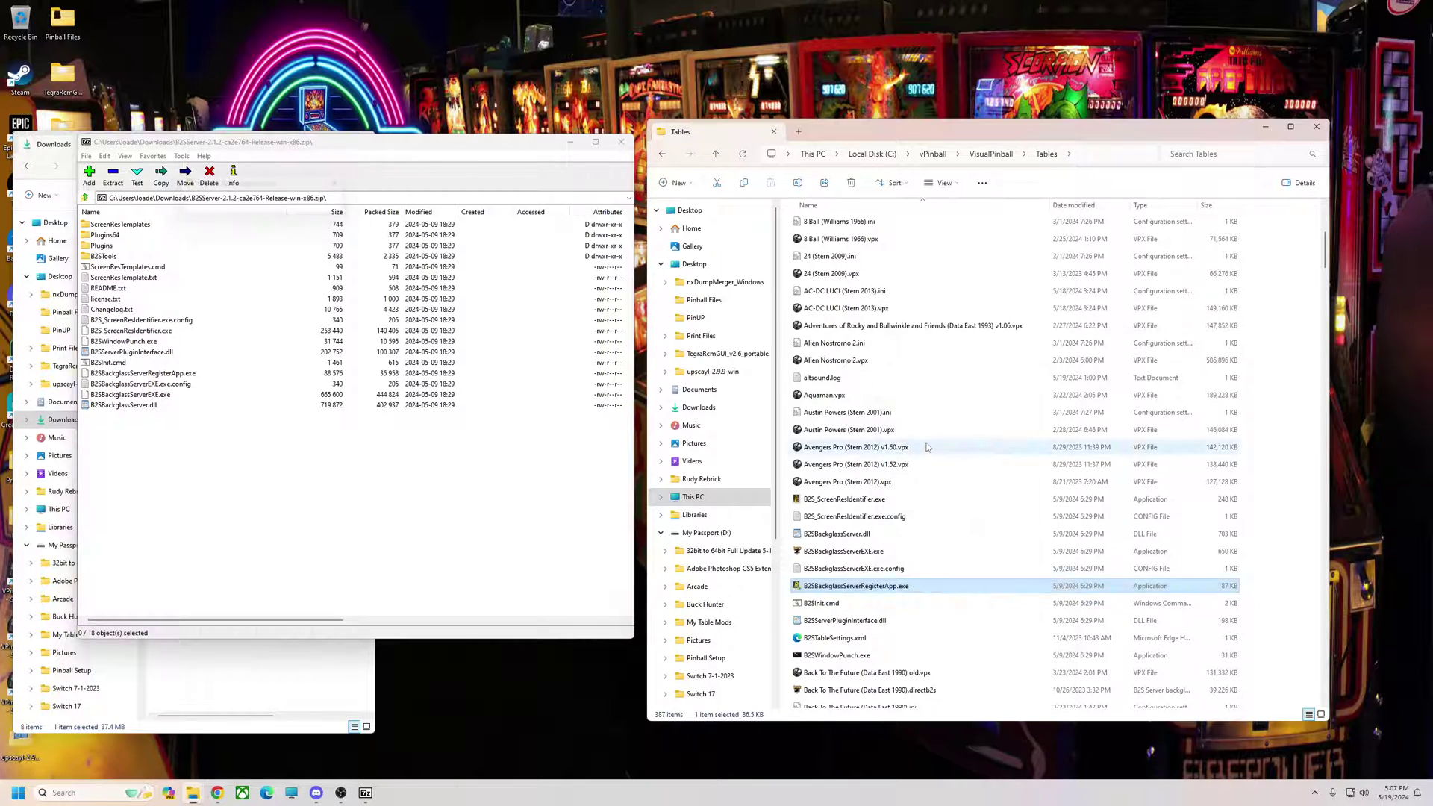
left_click(749, 445)
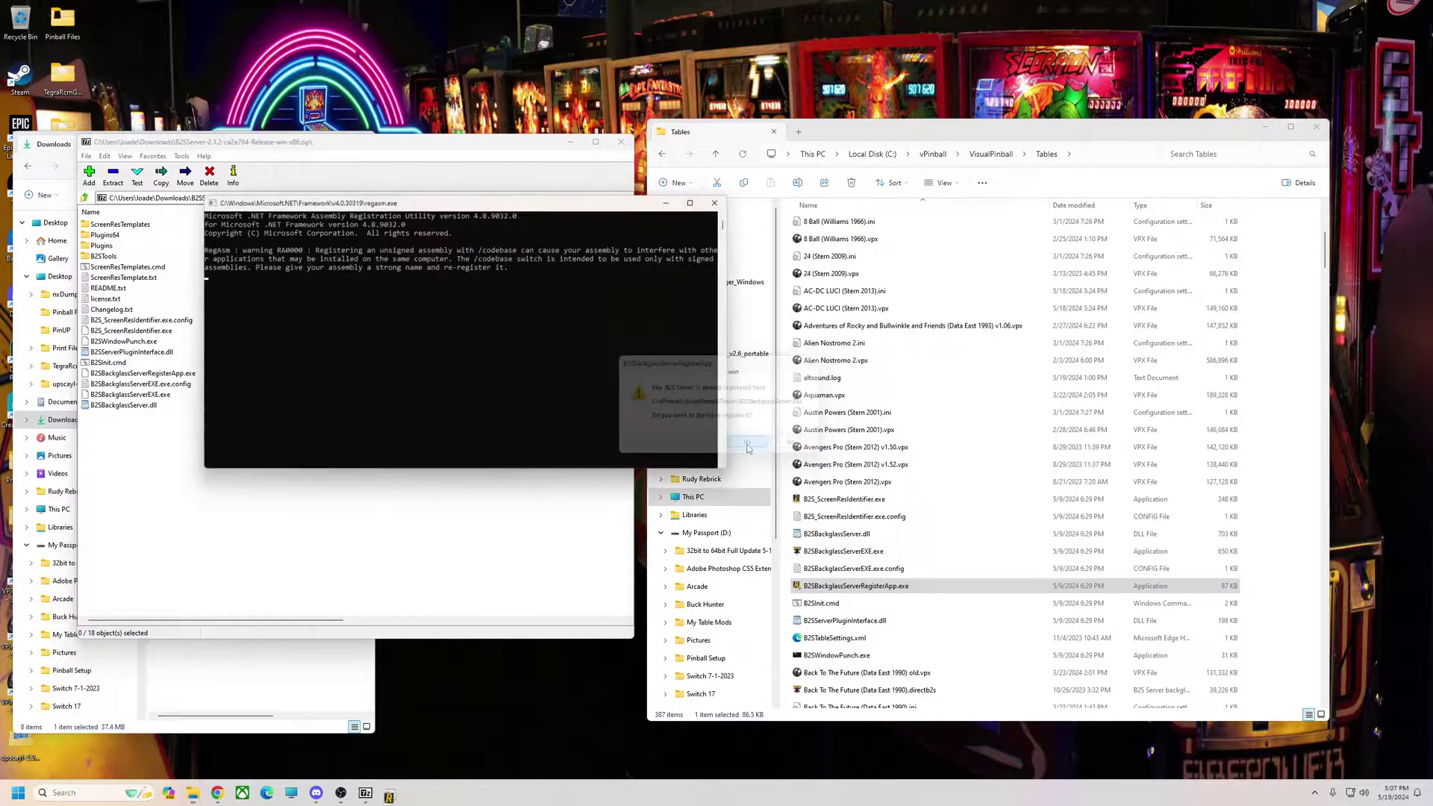
left_click(802, 444)
left_click(521, 153)
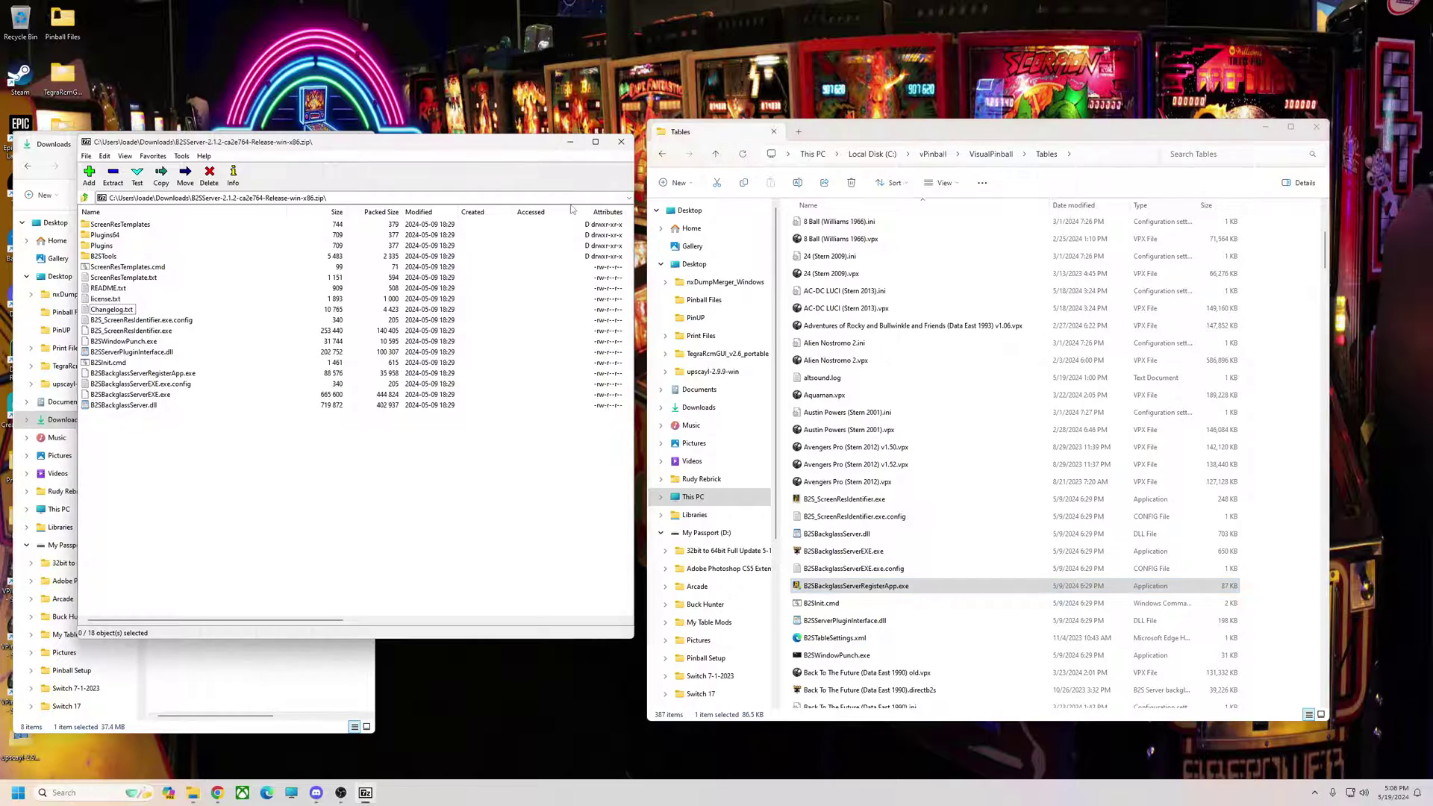
left_click_drag(499, 150, 533, 159)
Close the B2S archive and download FlexDMD.zip from the flexdmd 1.9.1 release
left_click(655, 153)
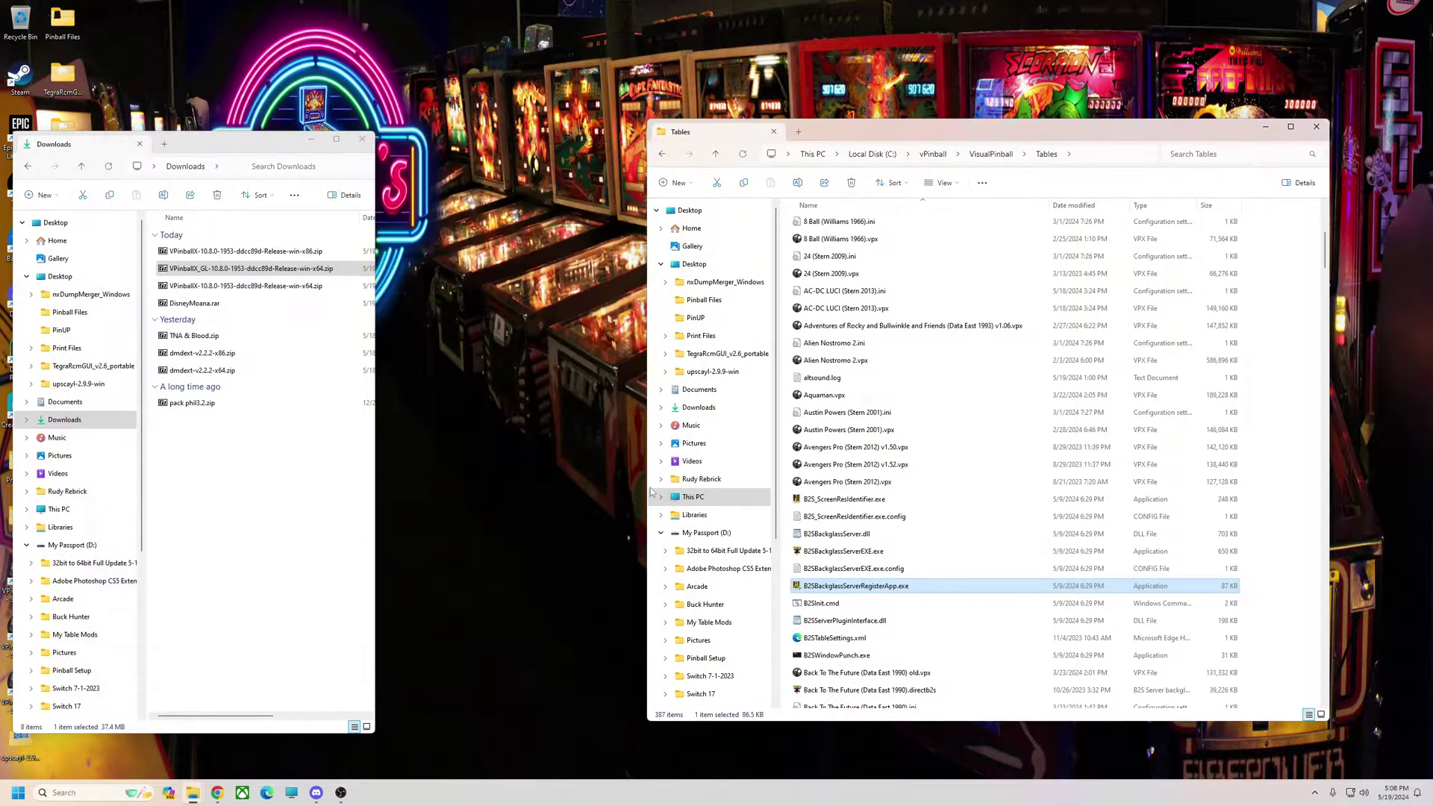
left_click_drag(881, 124, 866, 116)
left_click_drag(244, 143, 449, 167)
left_click(218, 793)
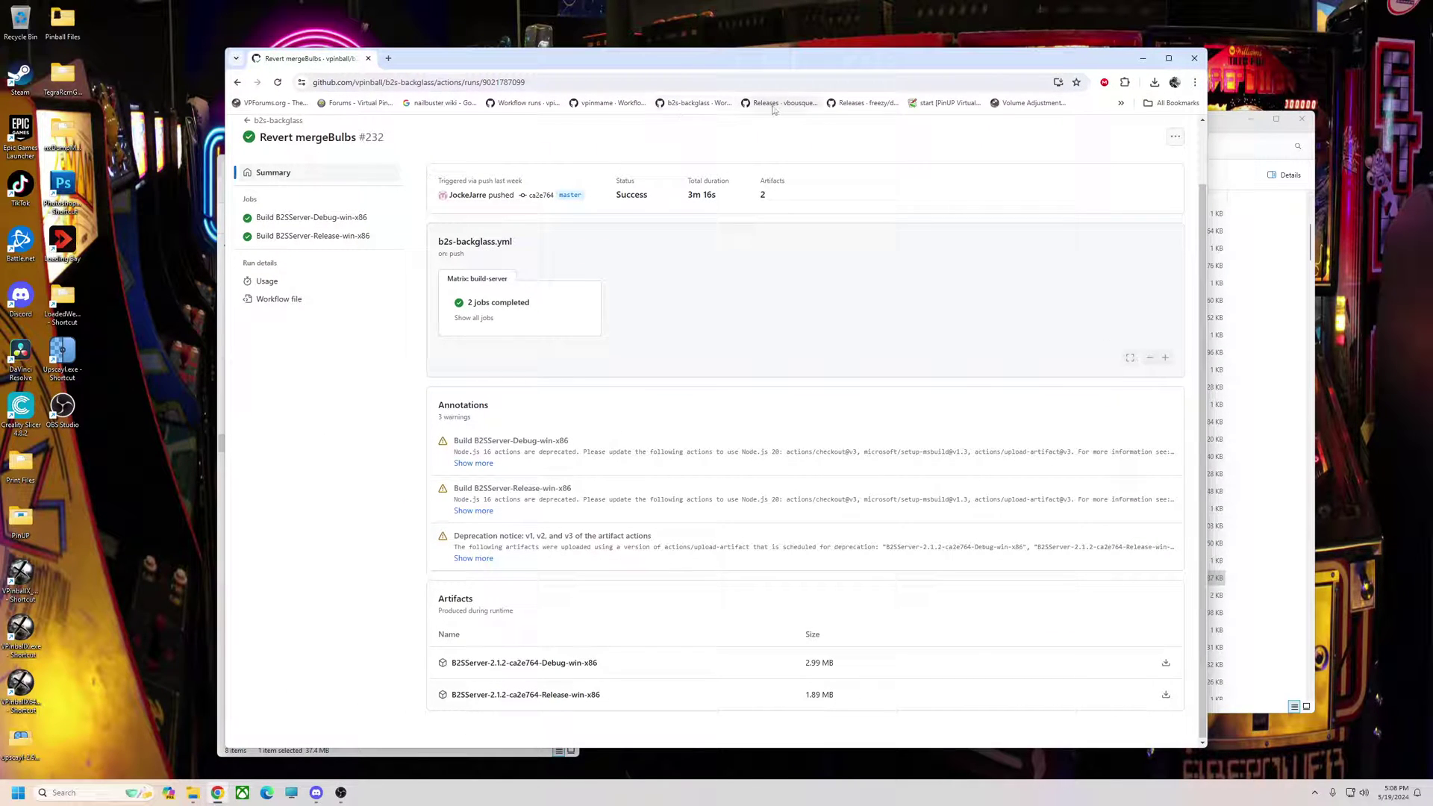
left_click(778, 105)
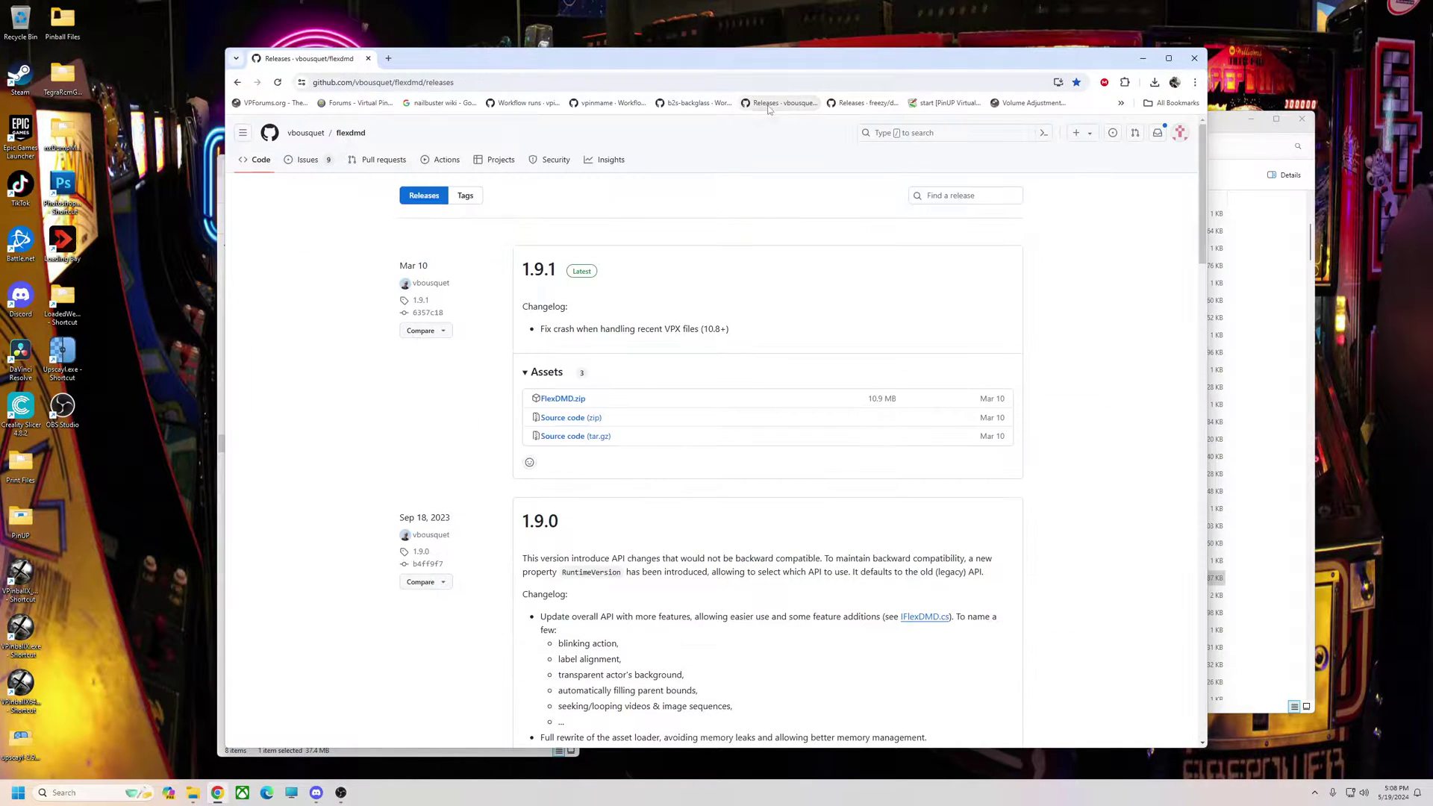
left_click(541, 276)
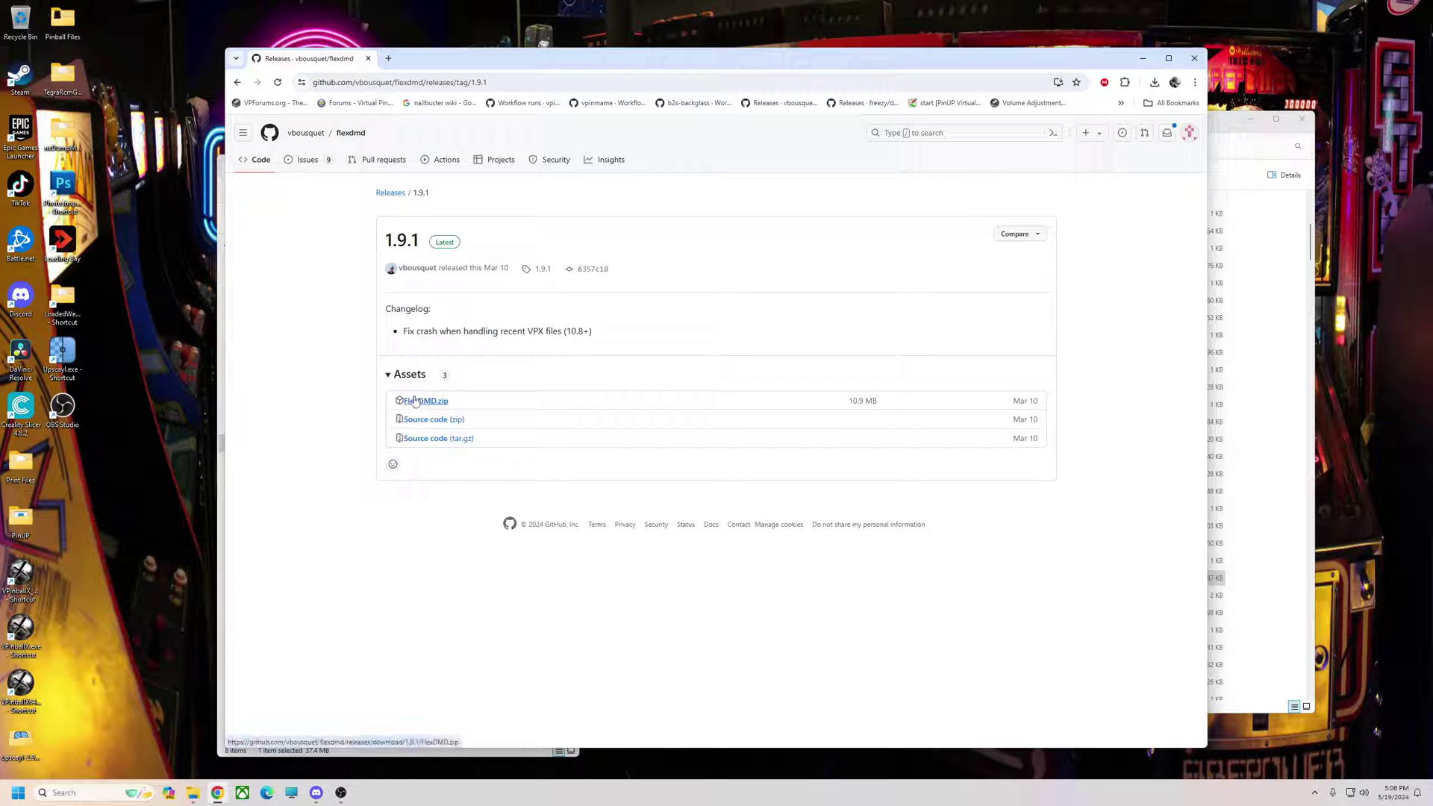
left_click(420, 403)
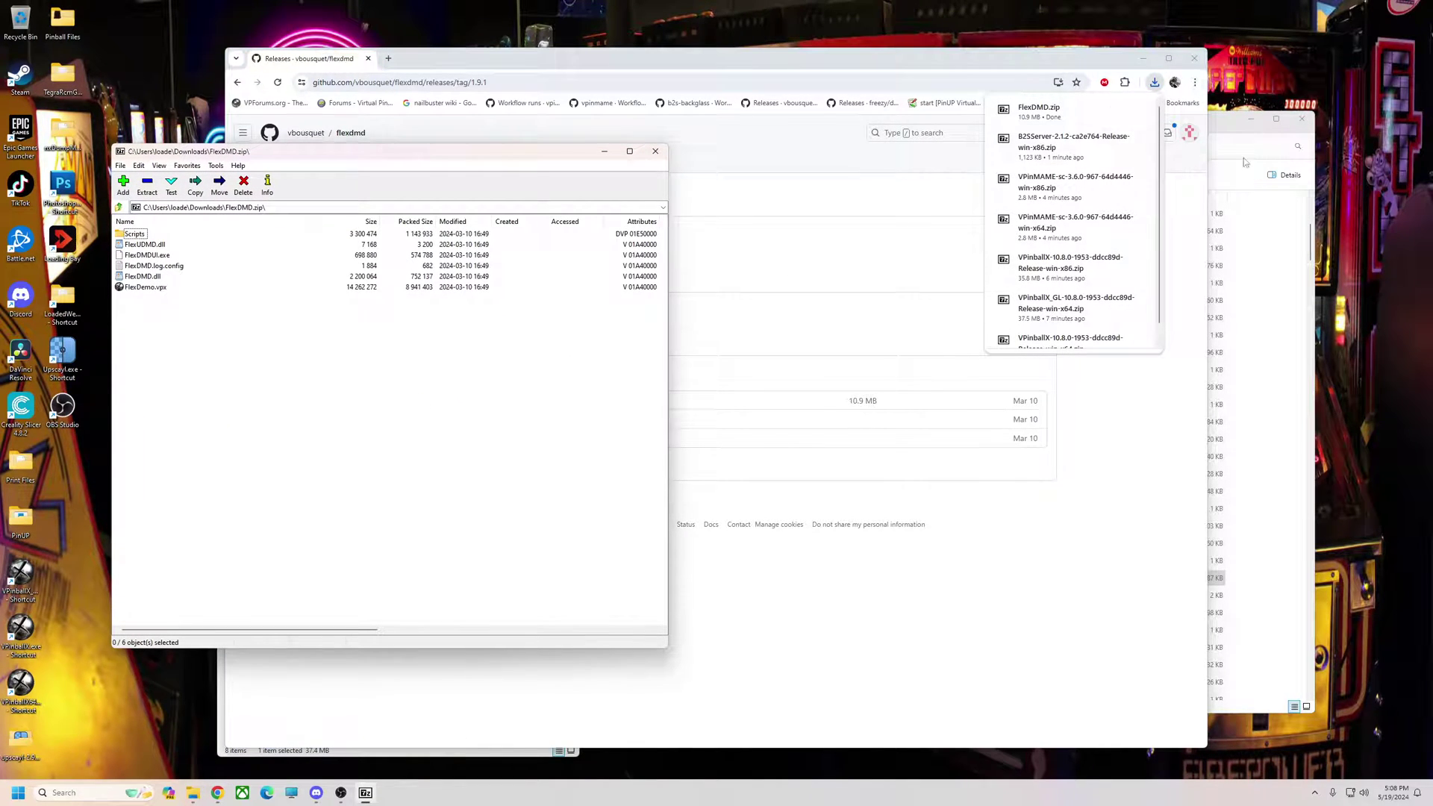
Copy the six FlexDMD.zip items into the VPinMAME folder, replacing the older copies
left_click(1246, 139)
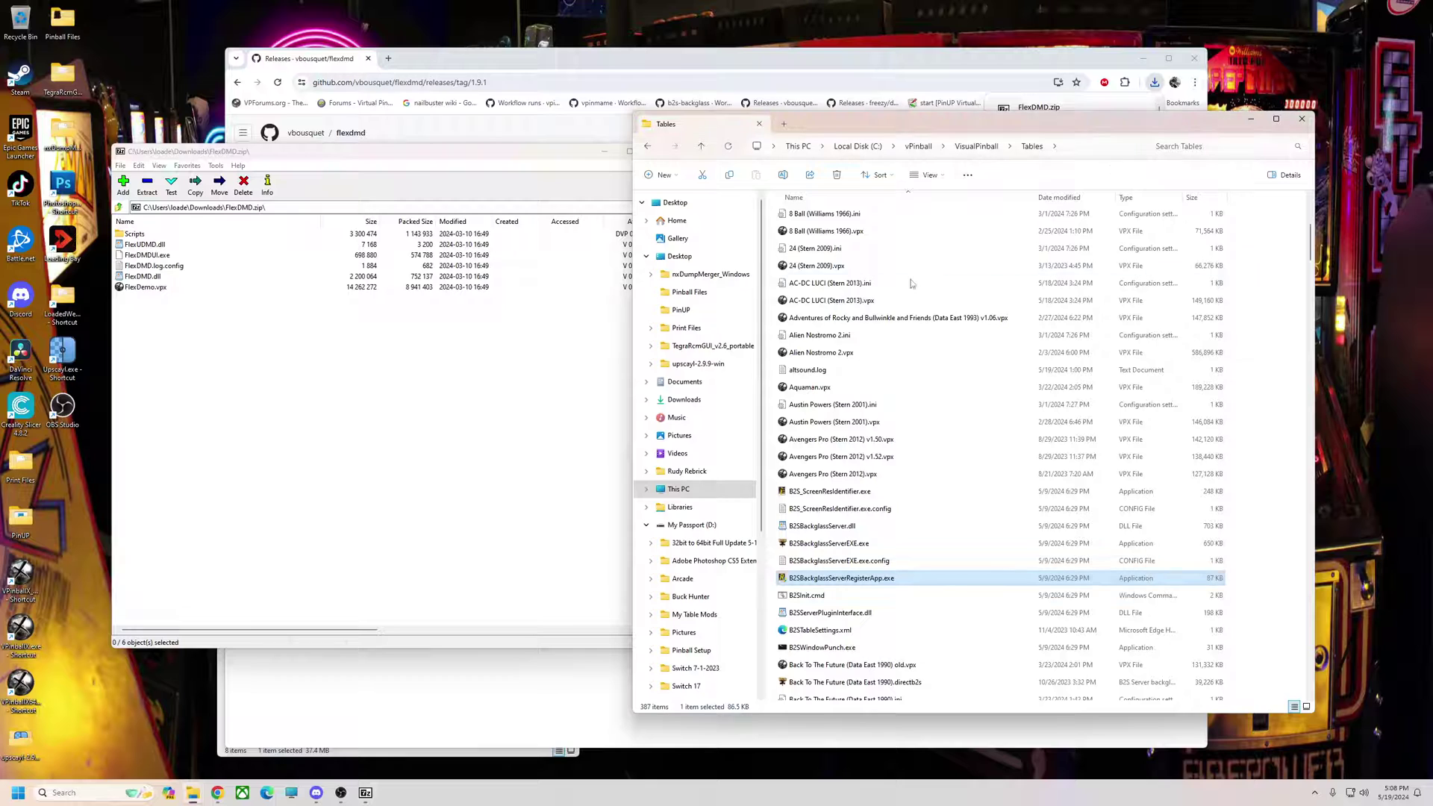
left_click(648, 146)
double_click(809, 387)
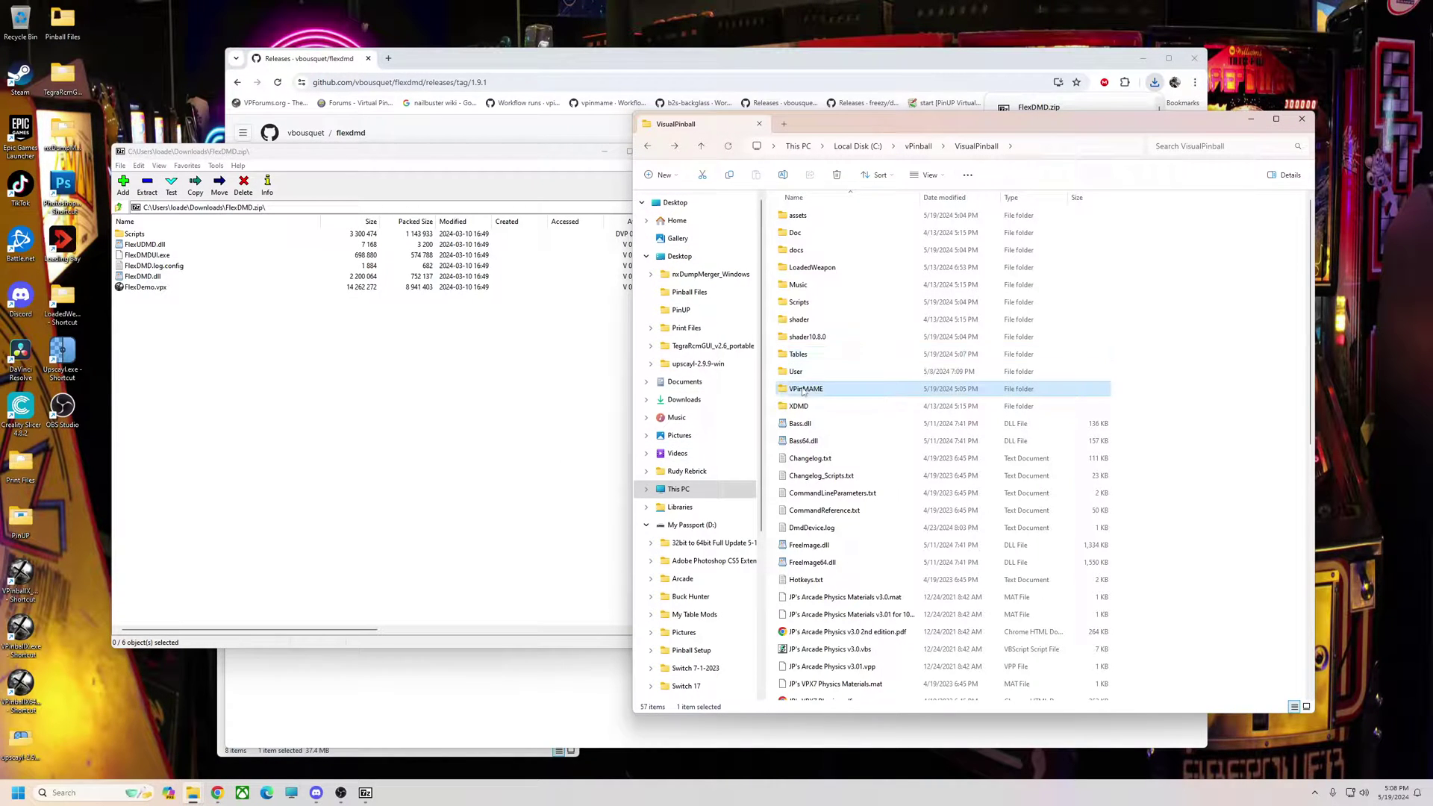
left_click(135, 234)
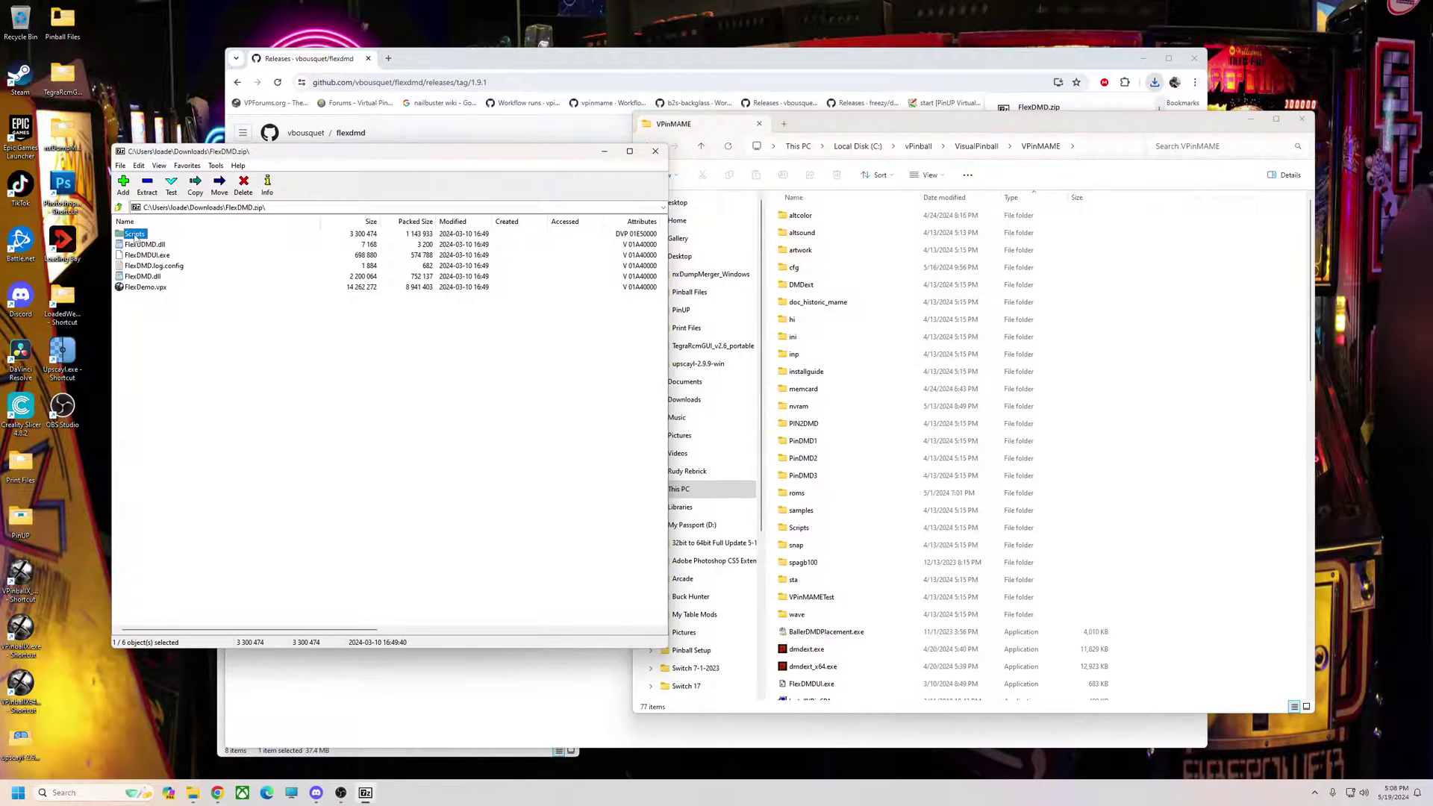
left_click(149, 289, "shift")
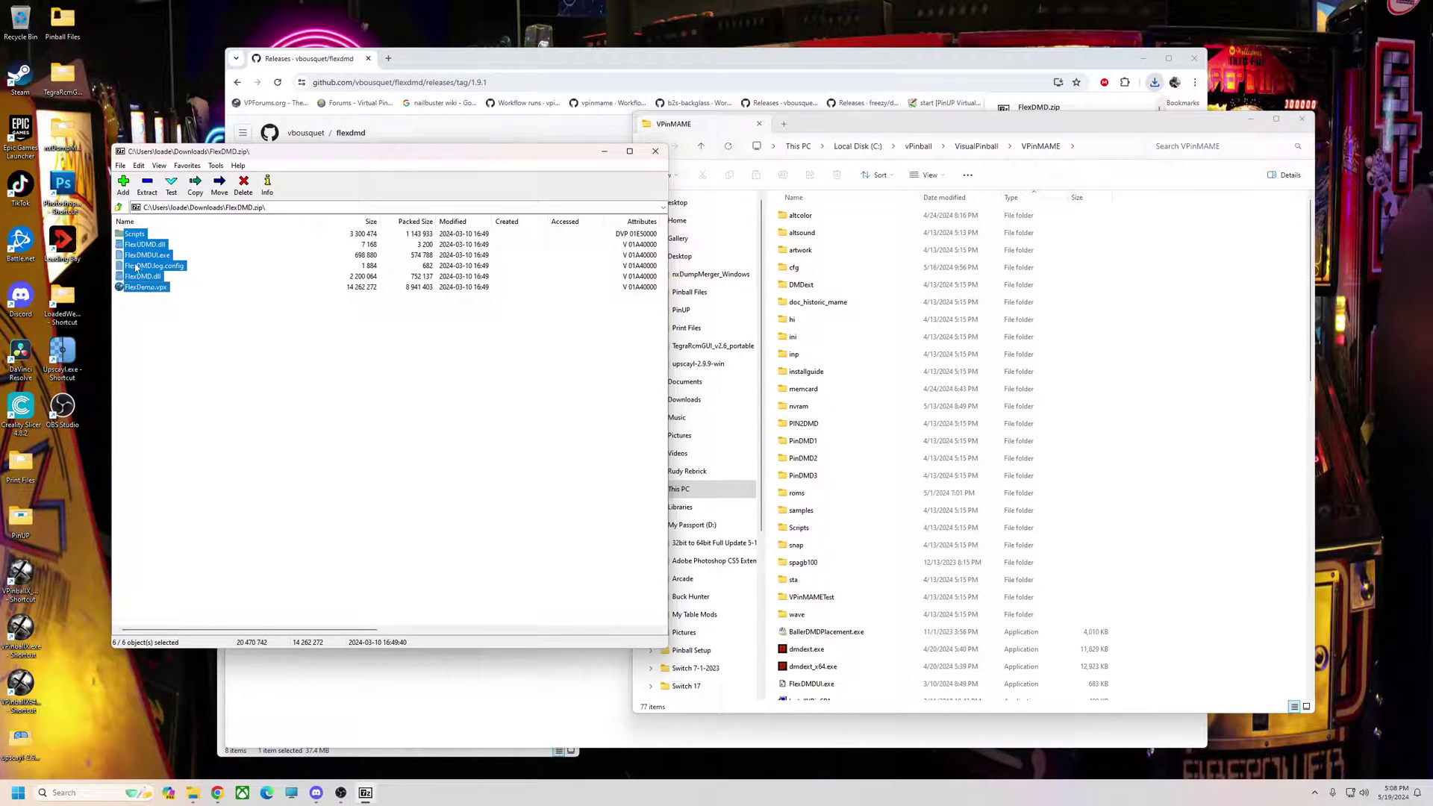
left_click_drag(135, 267, 1288, 597)
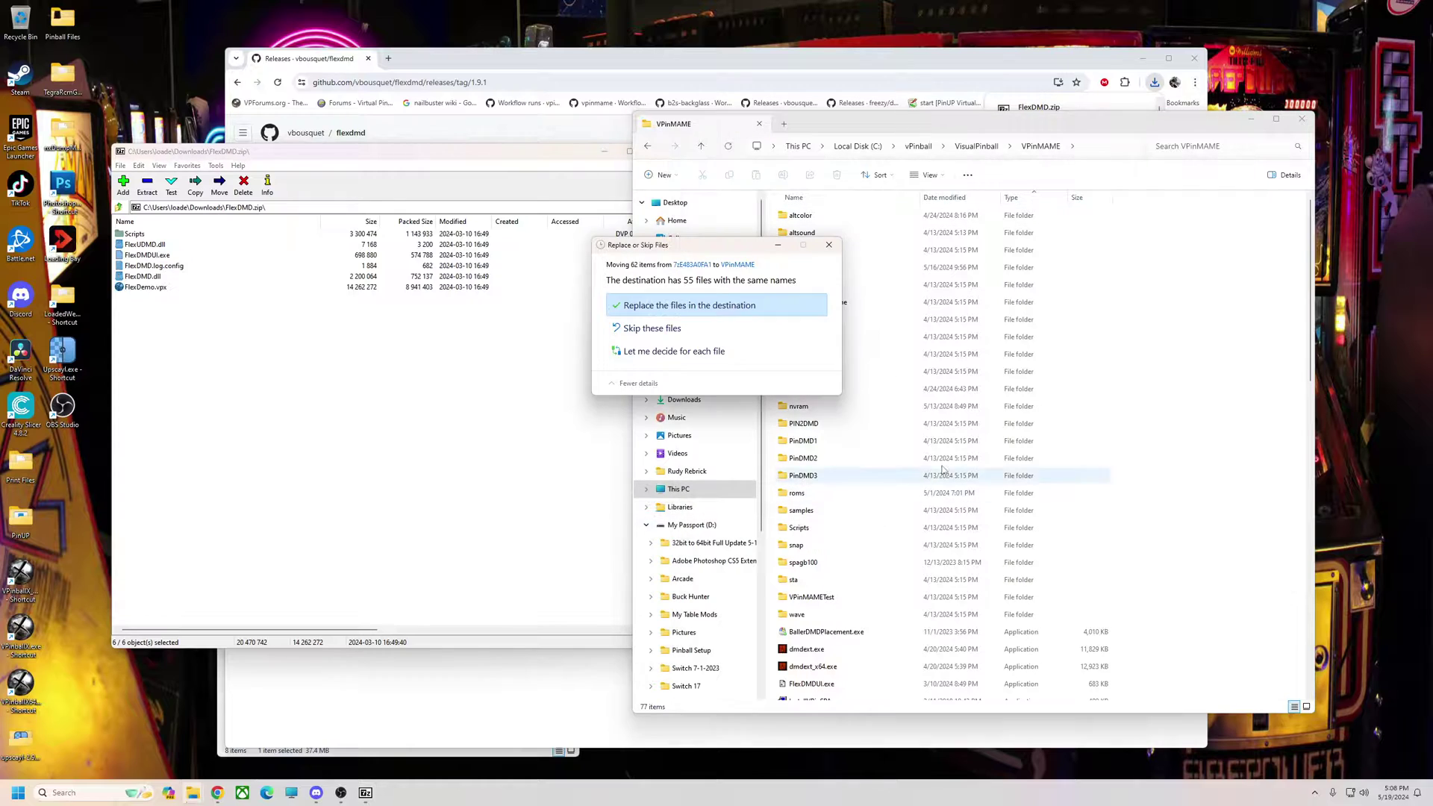
left_click(659, 306)
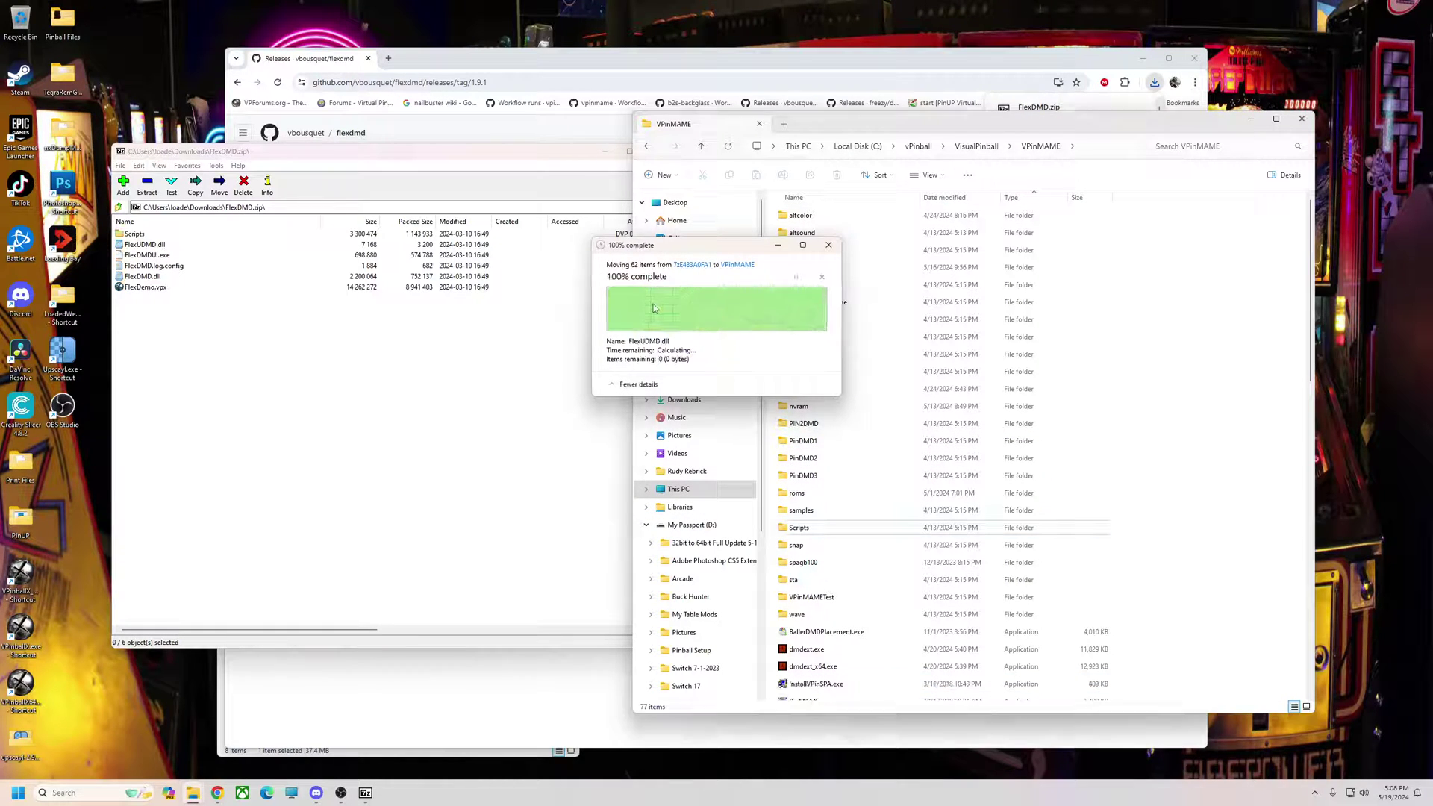
Scroll down in VPinMAME and select FlexDMDUI.exe
scroll(1308, 419, "down", 4)
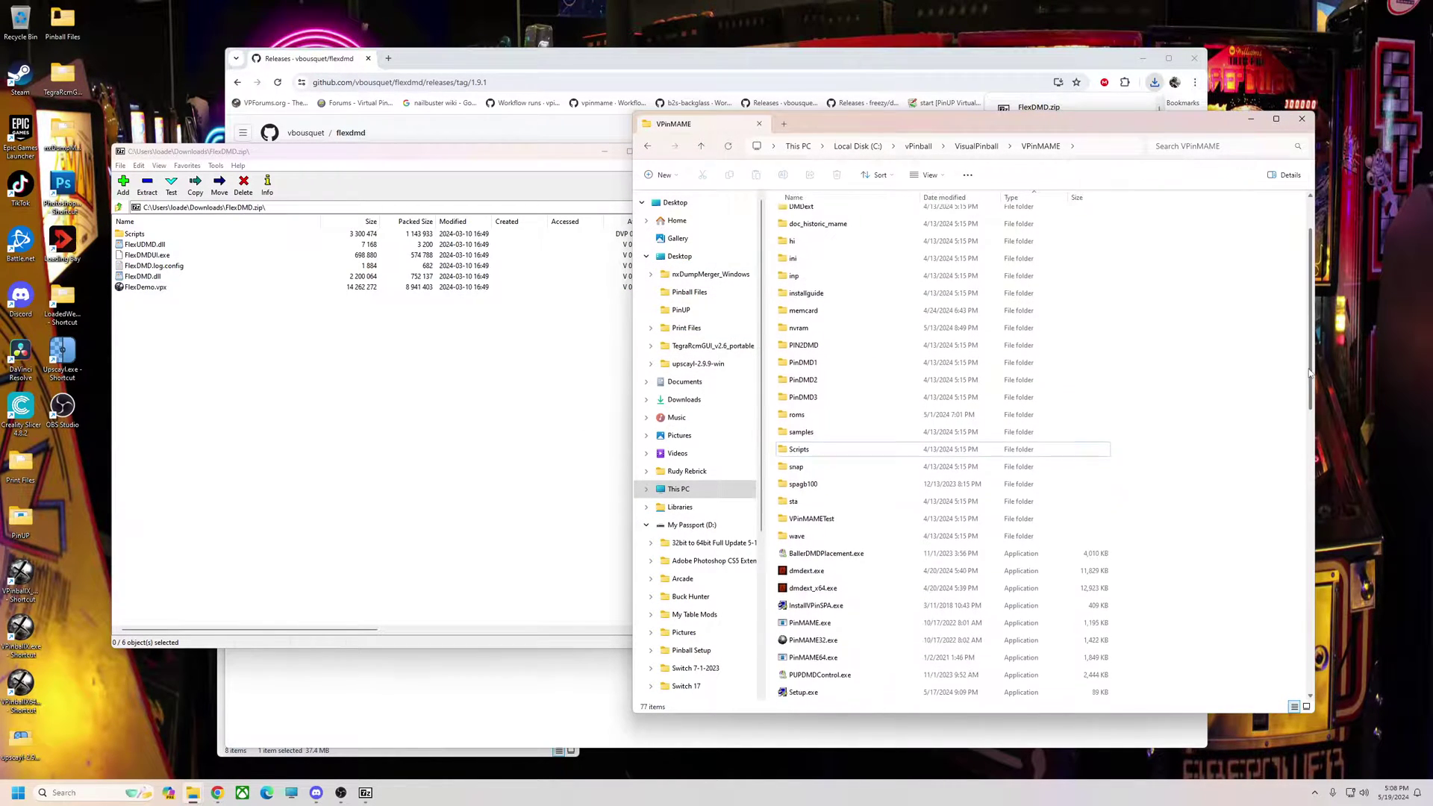
left_click_drag(1308, 419, 1292, 669)
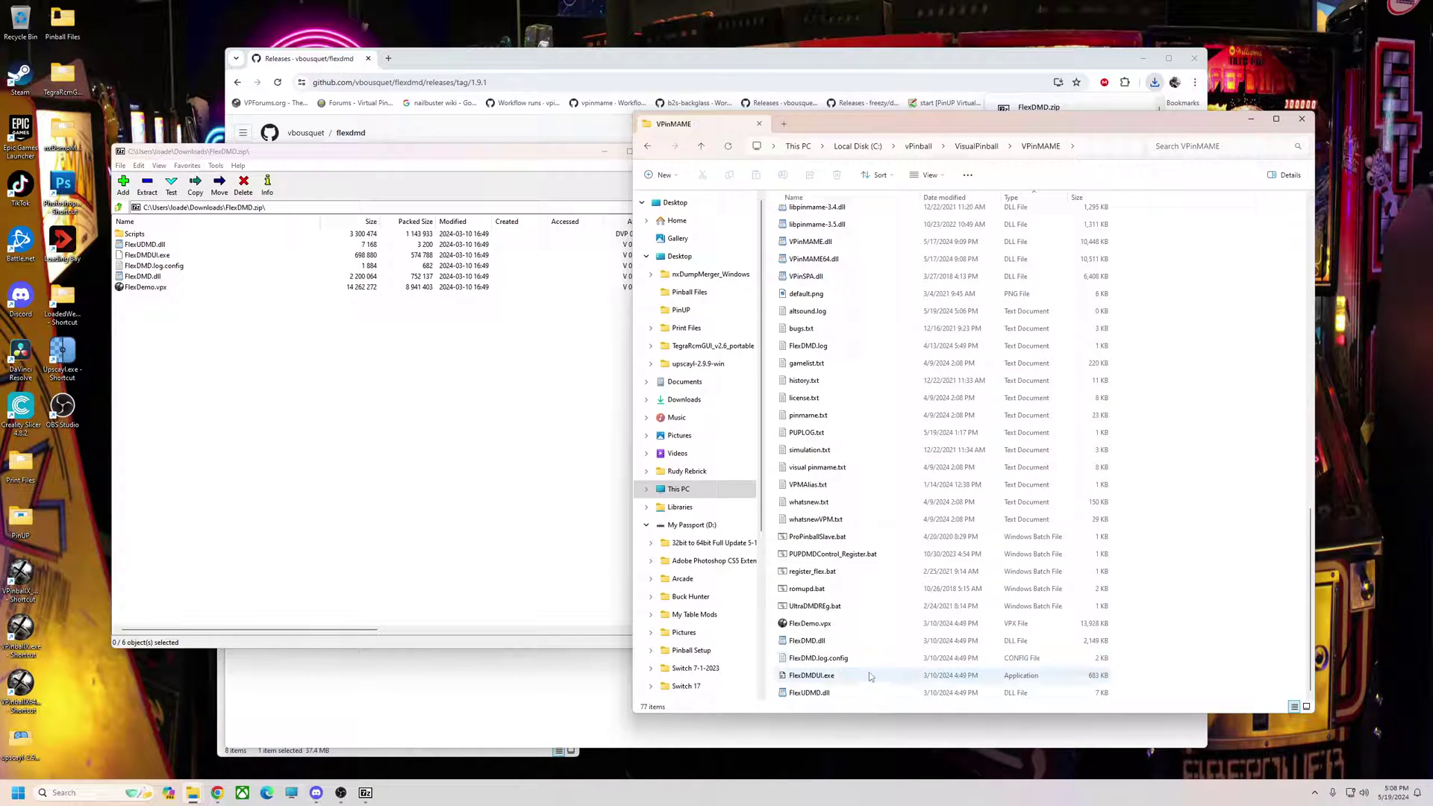
left_click(805, 678)
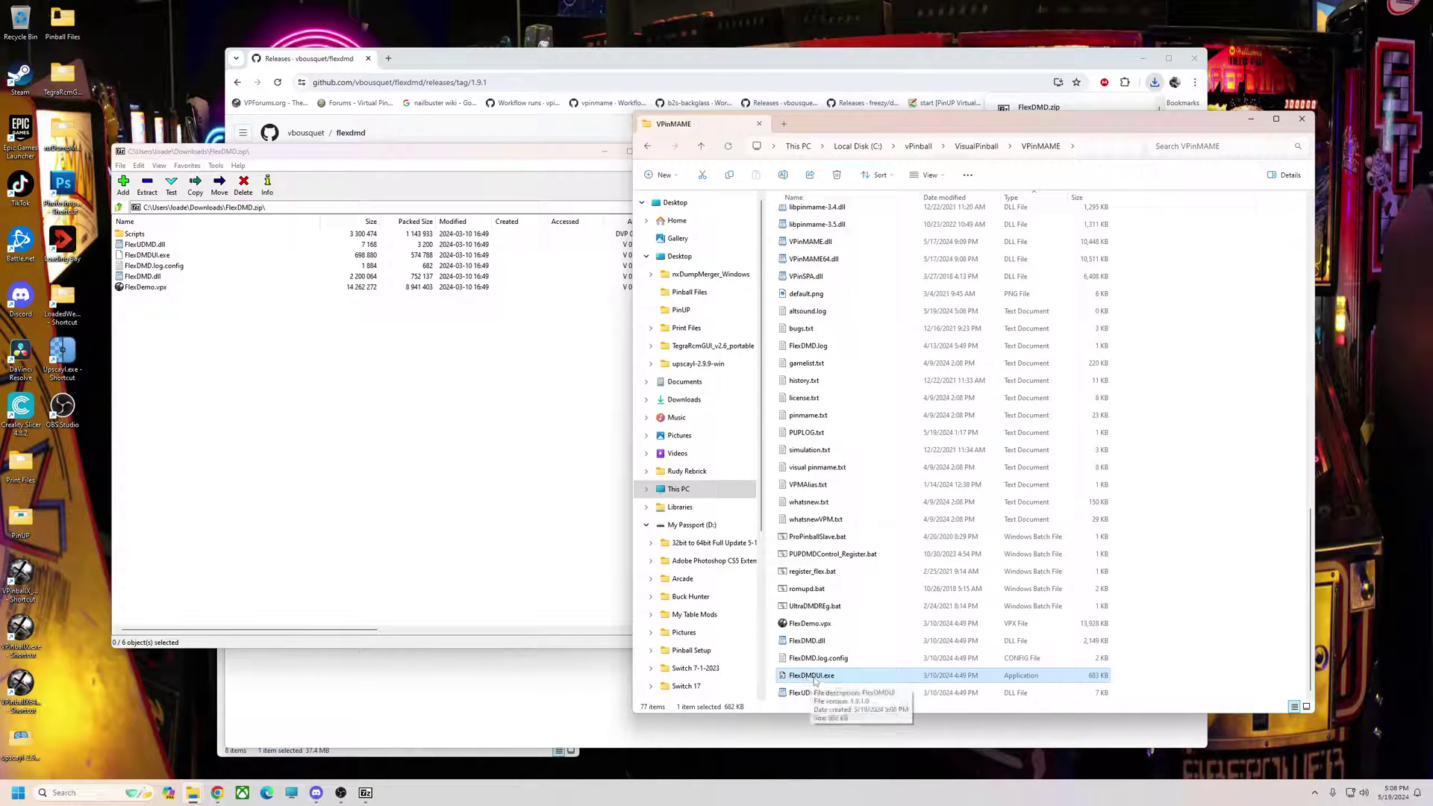
Launch FlexDMDUI.exe, check the UltraDMD setup option, and close the FlexDMD Helper window
double_click(804, 677)
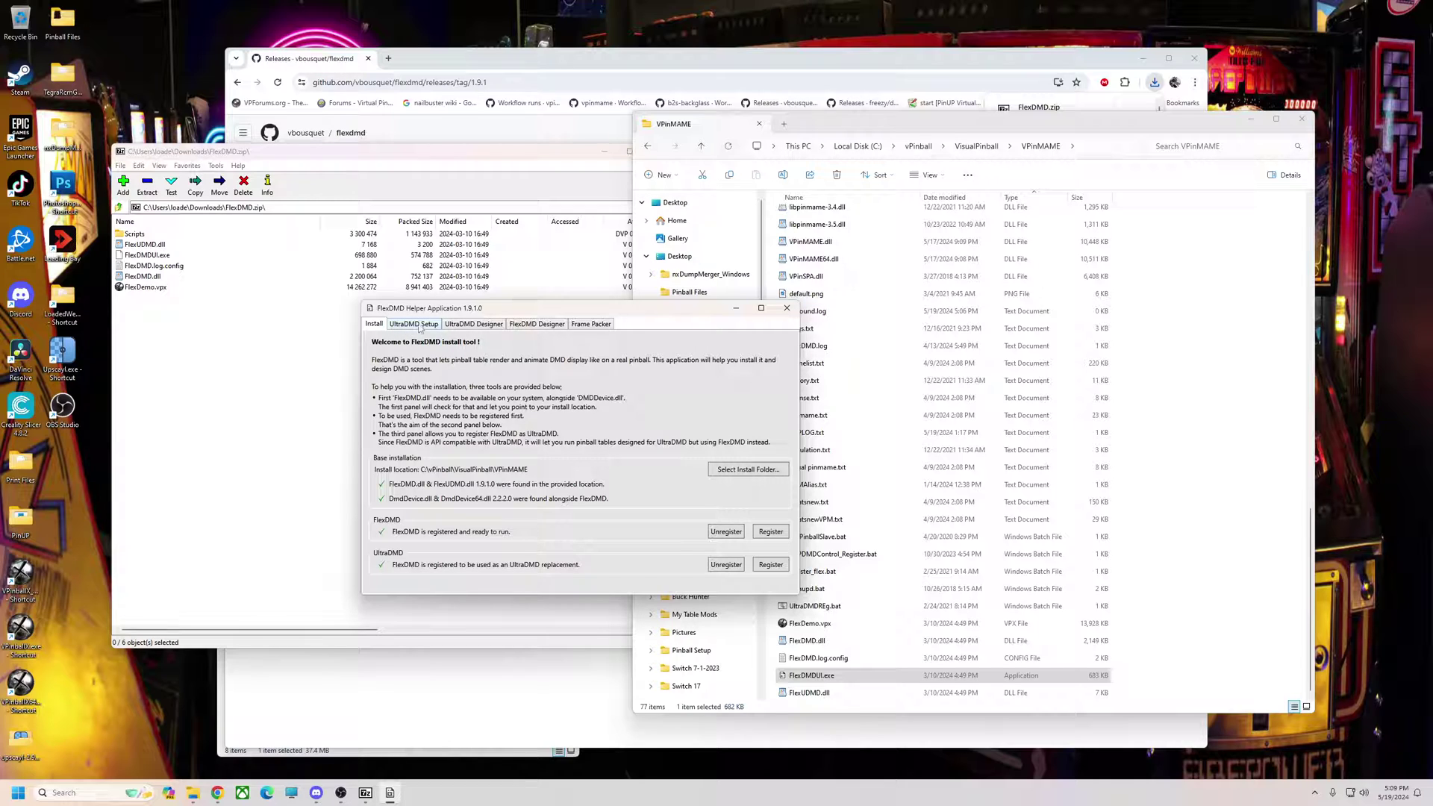
left_click(419, 329)
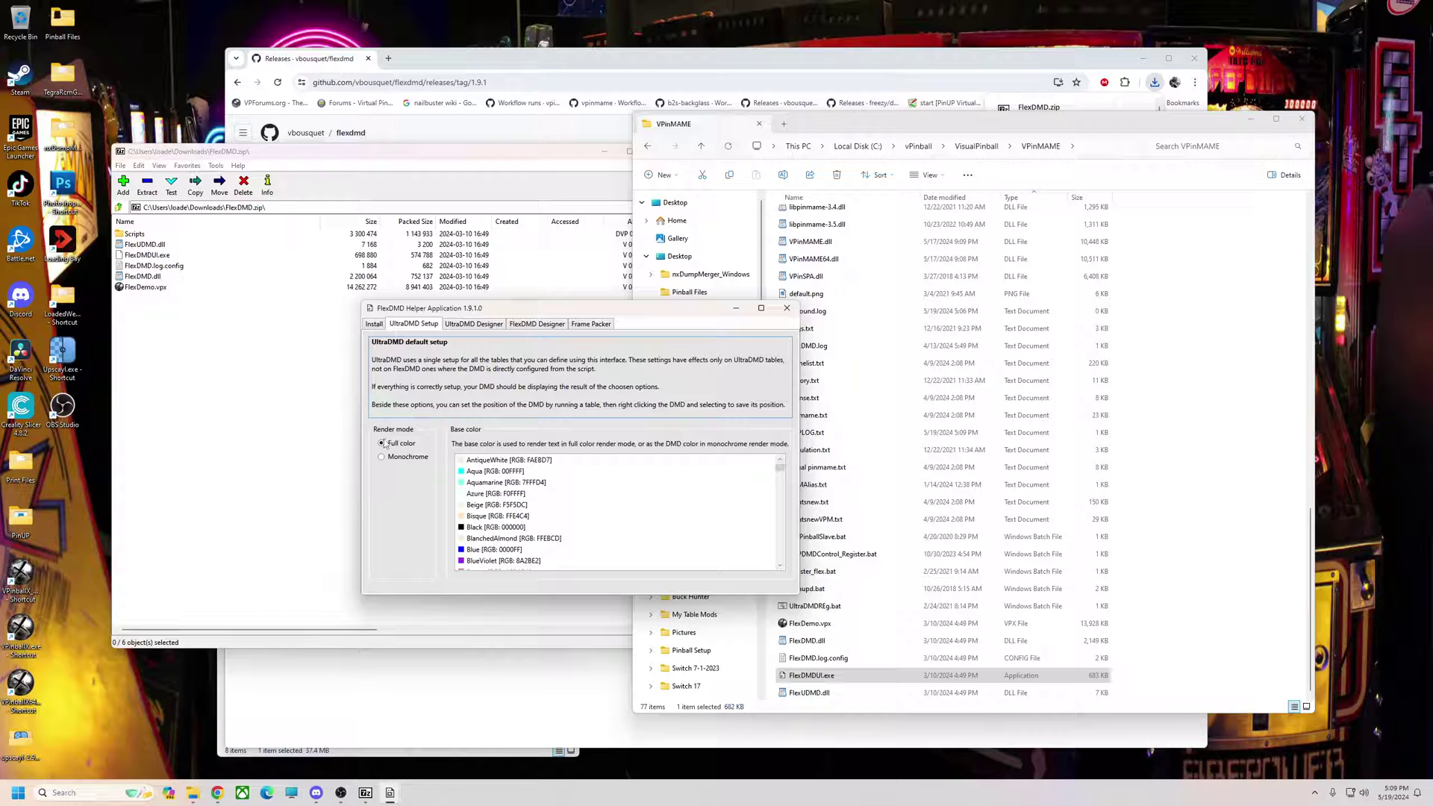
left_click(787, 307)
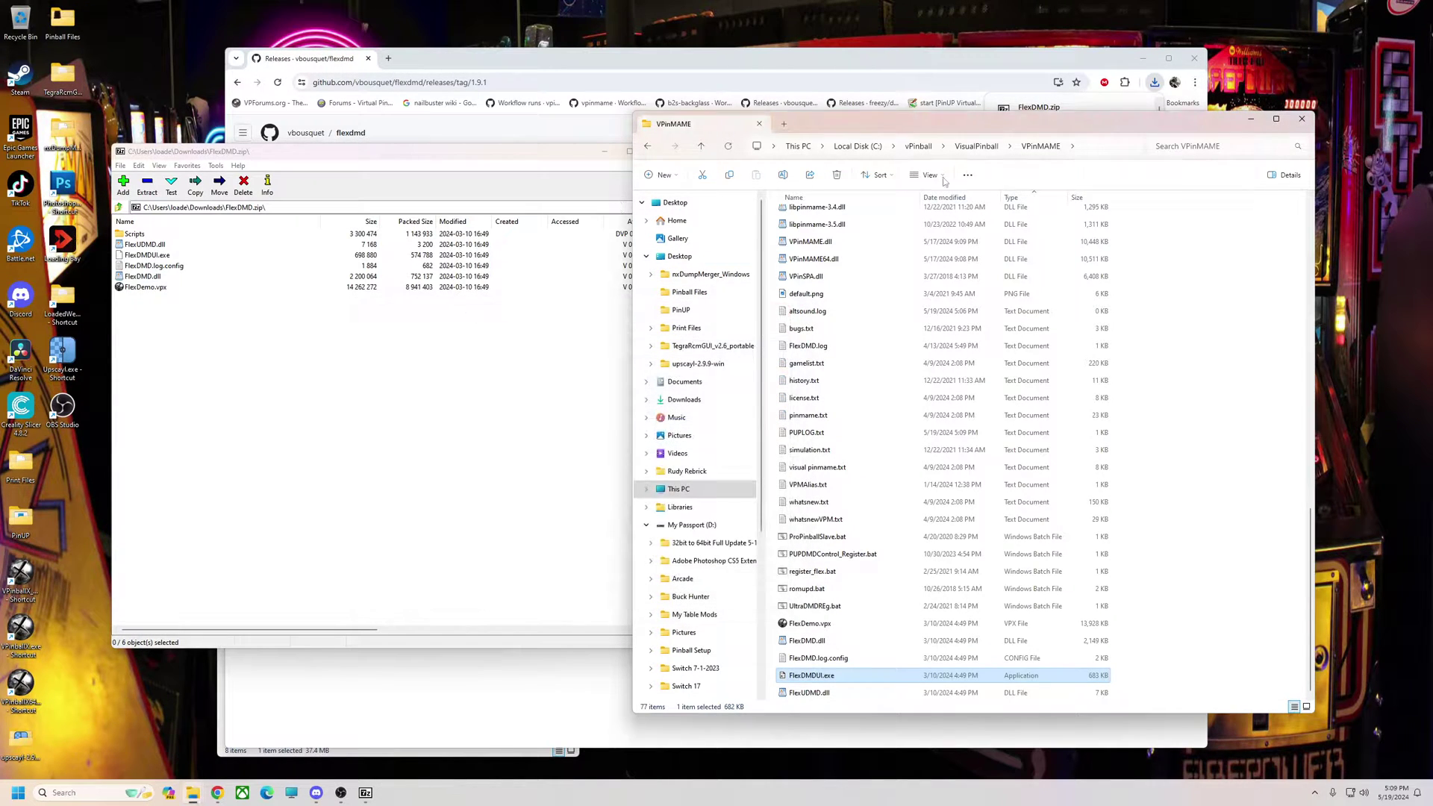
Download dmdext-v2.2.2-x86.zip from freezy's dmd-extensions releases and minimize Chrome
left_click(444, 196)
left_click(656, 151)
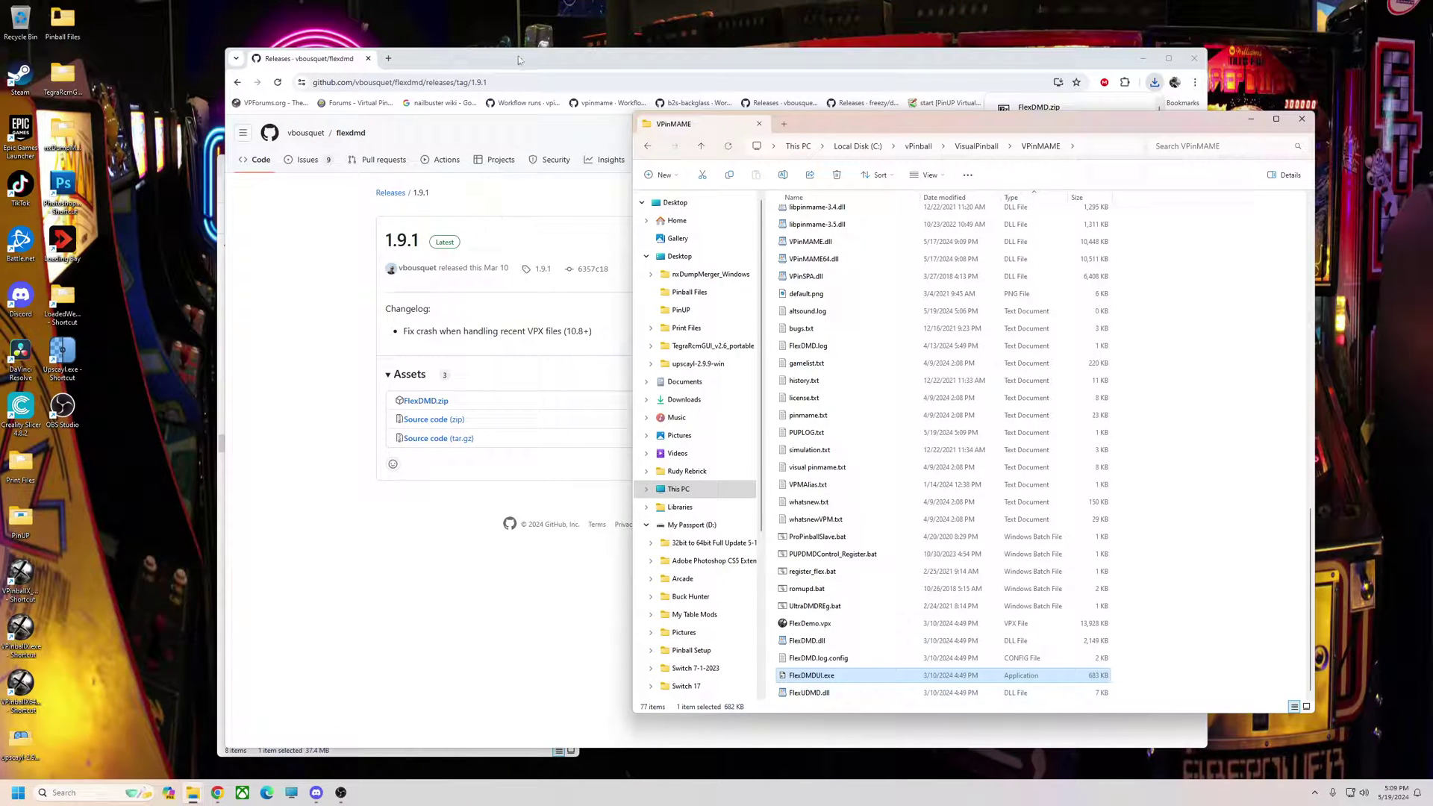
left_click_drag(520, 59, 474, 68)
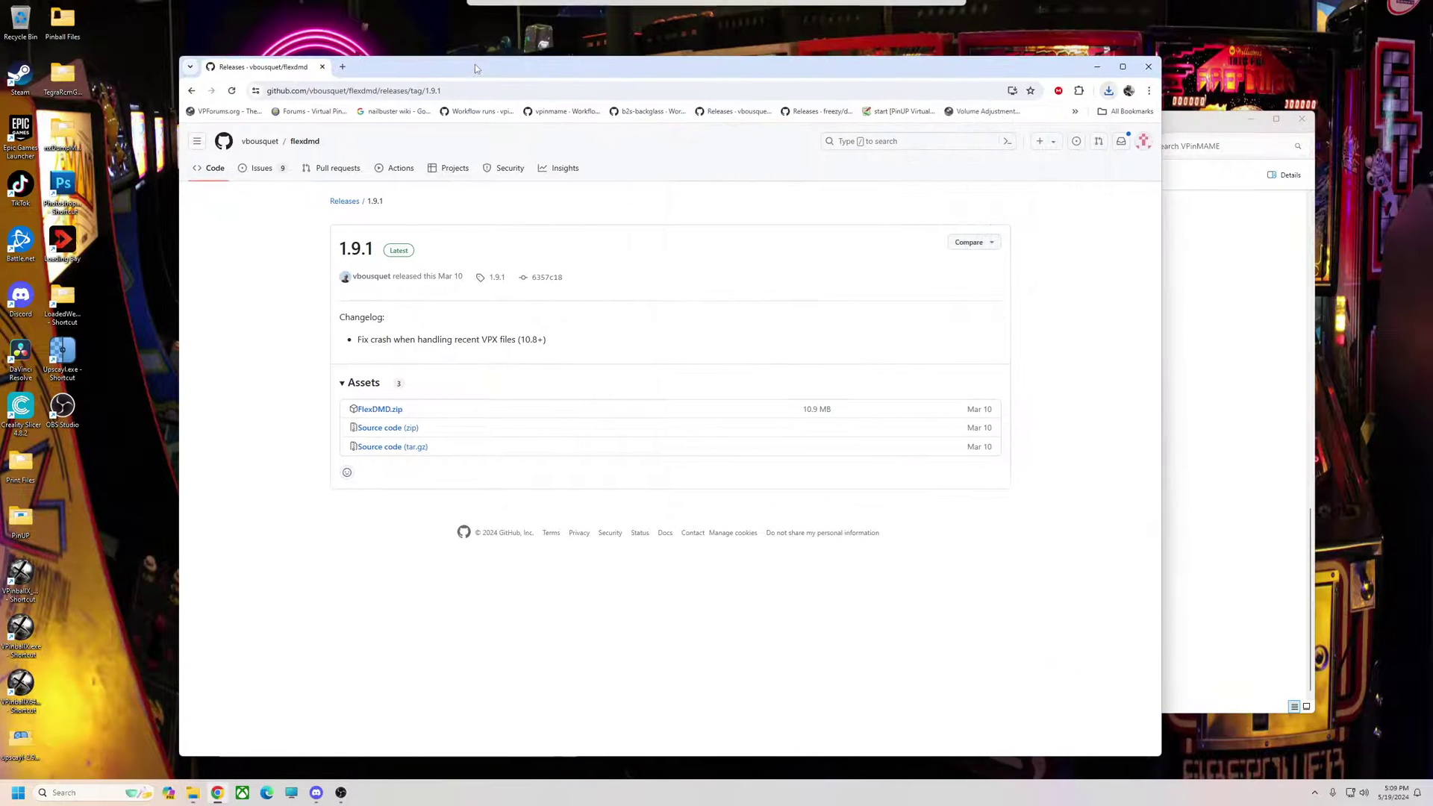
left_click(801, 112)
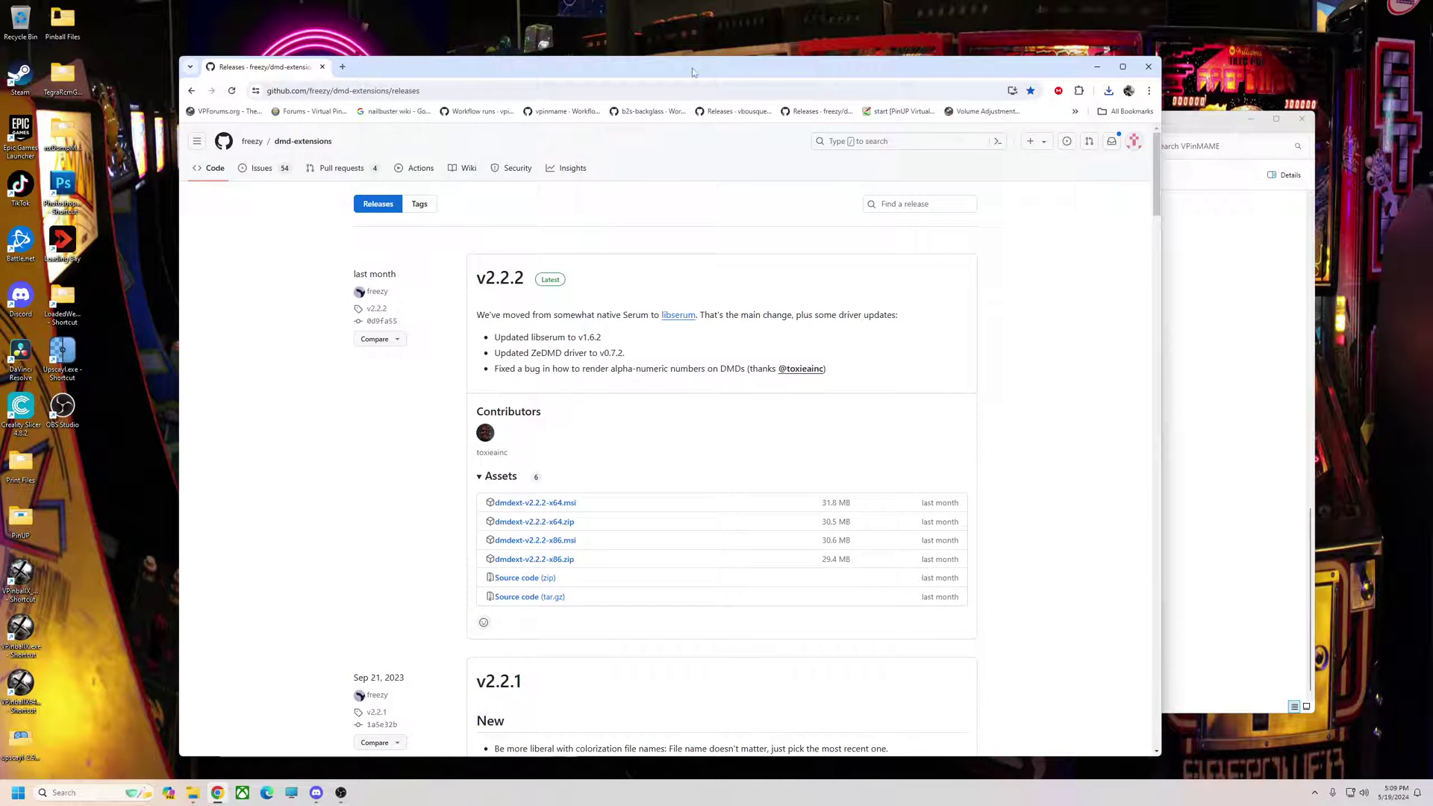
left_click_drag(692, 68, 645, 54)
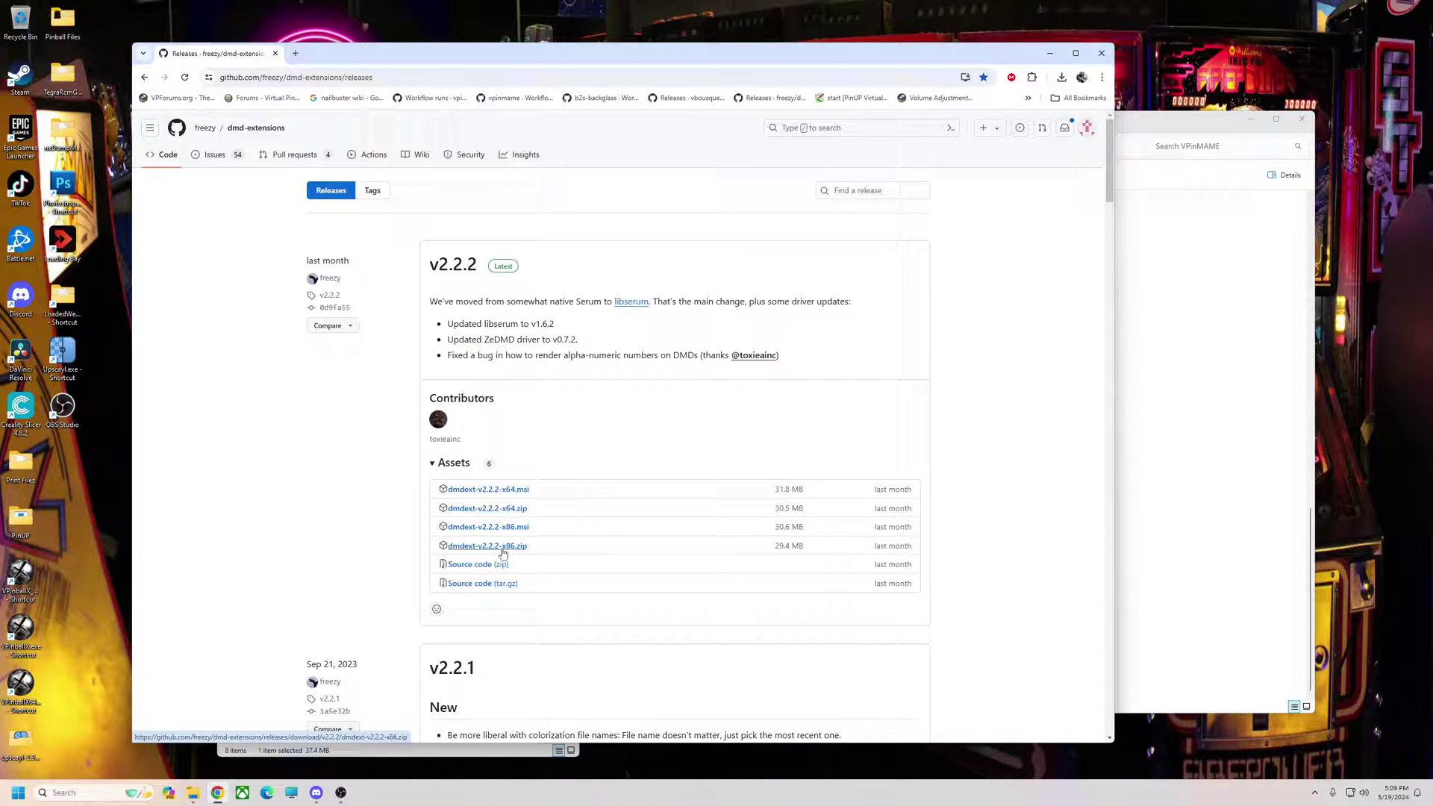
left_click(495, 512)
left_click(751, 683)
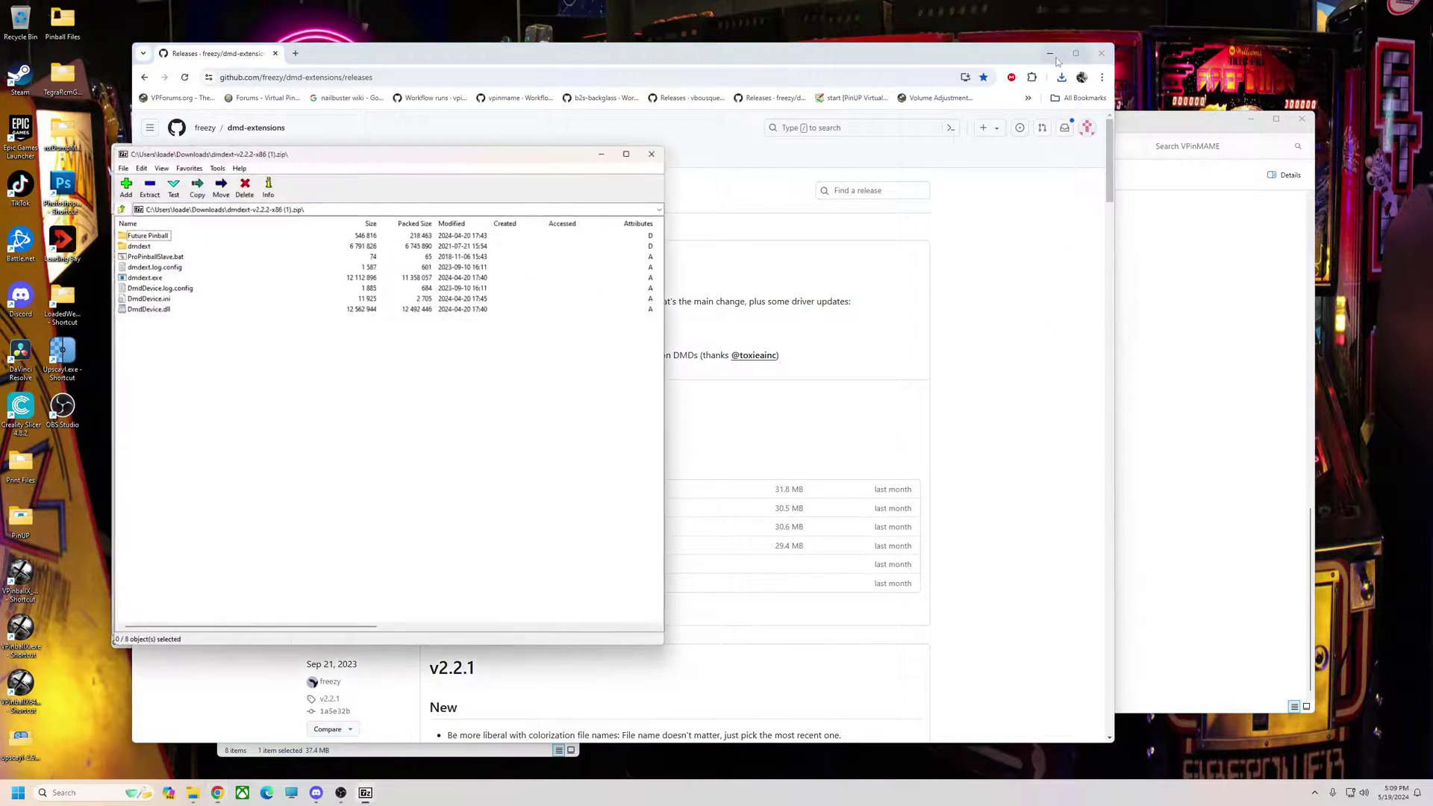
key("super+Down")
Review dmdext.exe, DmdDevice.dll and DmdDevice.ini in the x86 archive
left_click_drag(932, 121, 892, 126)
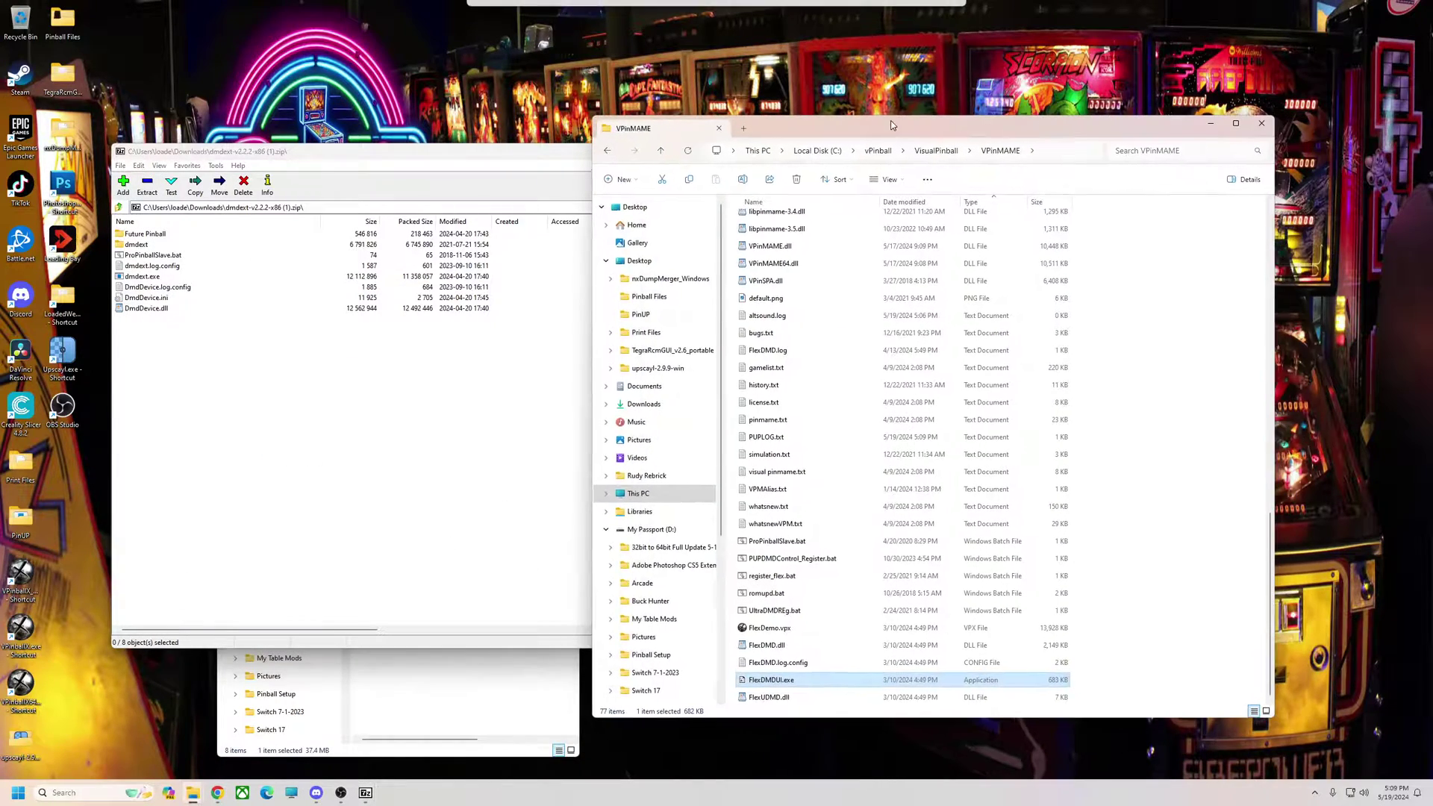
left_click_drag(1271, 572, 1218, 366)
scroll(1217, 366, "down", 1)
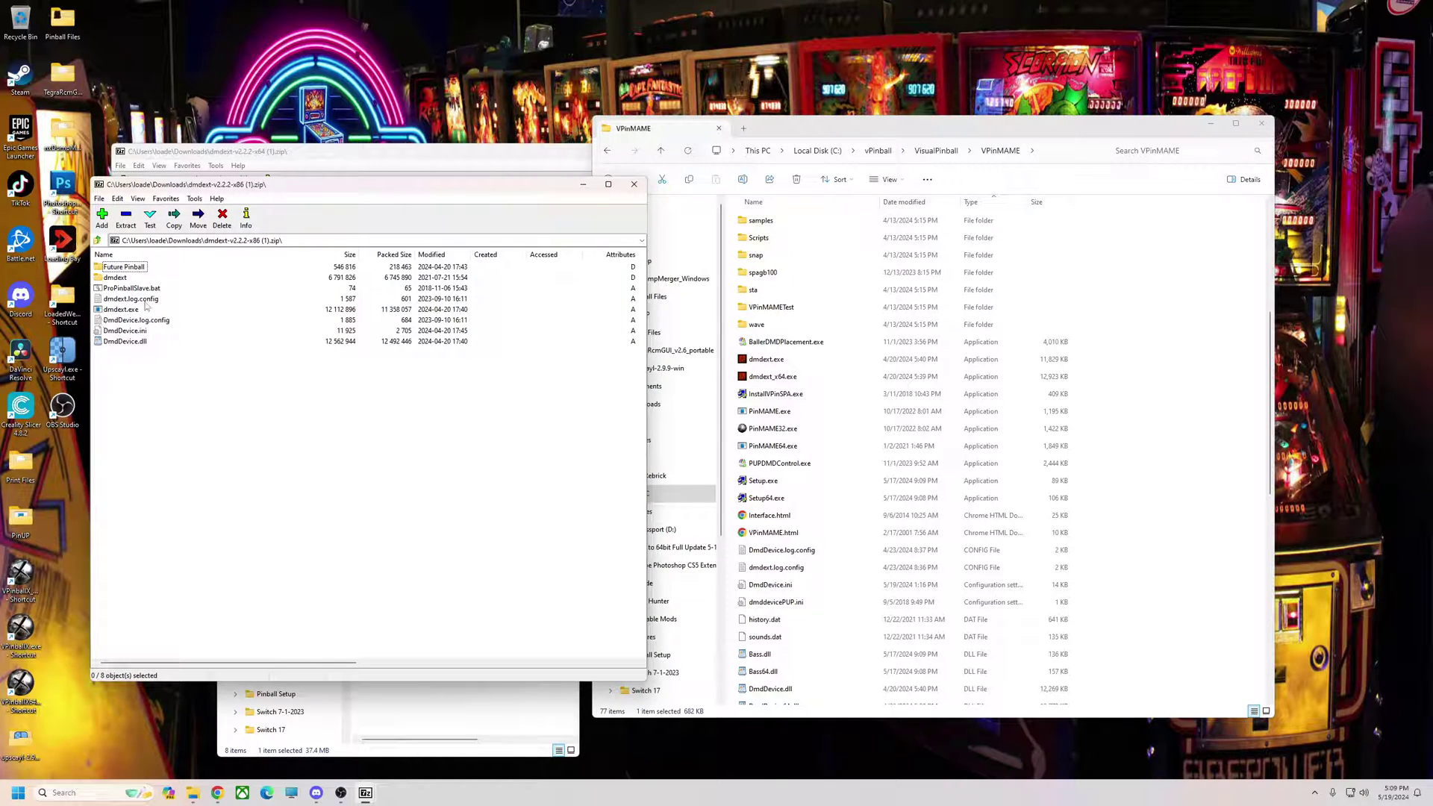
left_click(111, 345)
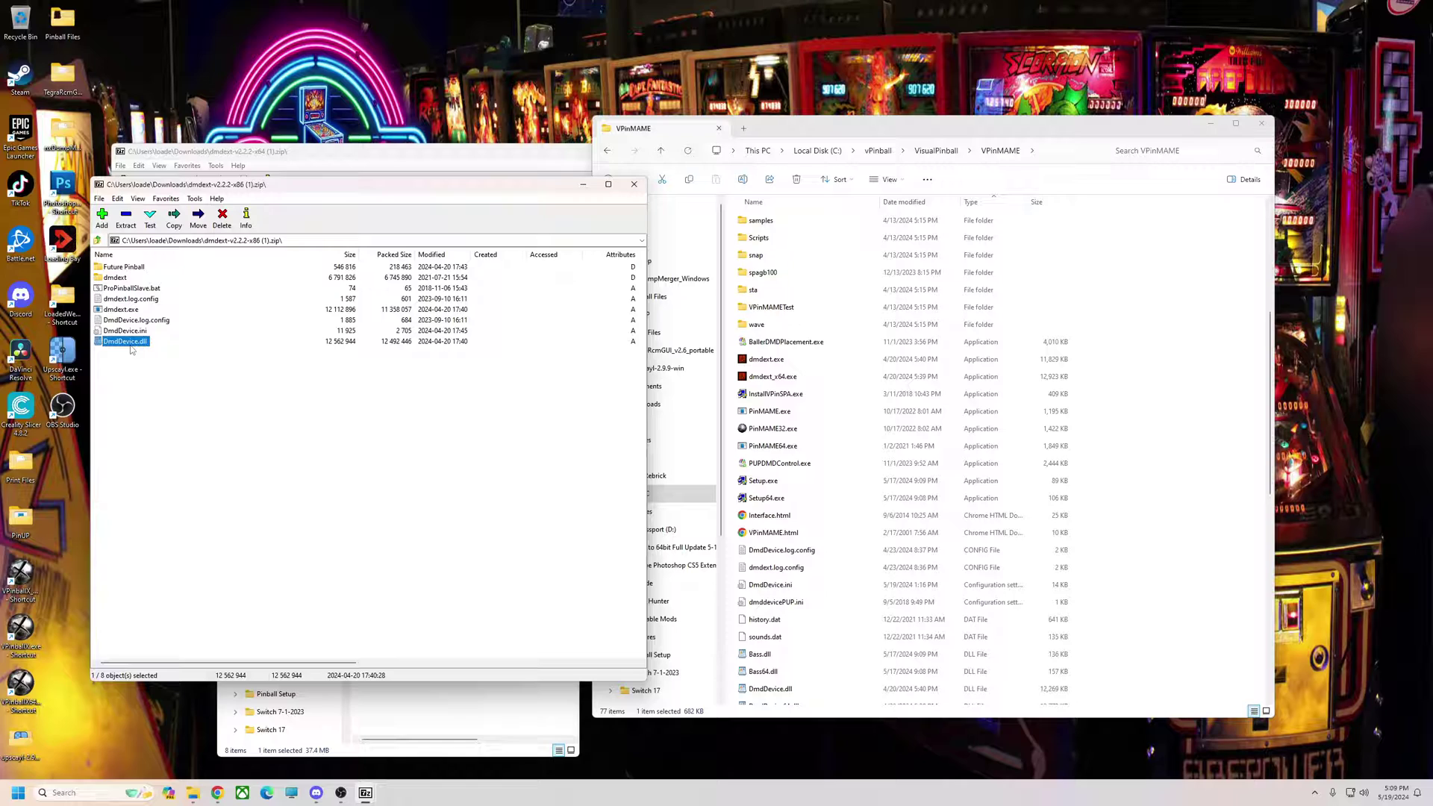
left_click(116, 312, "ctrl")
left_click(126, 332)
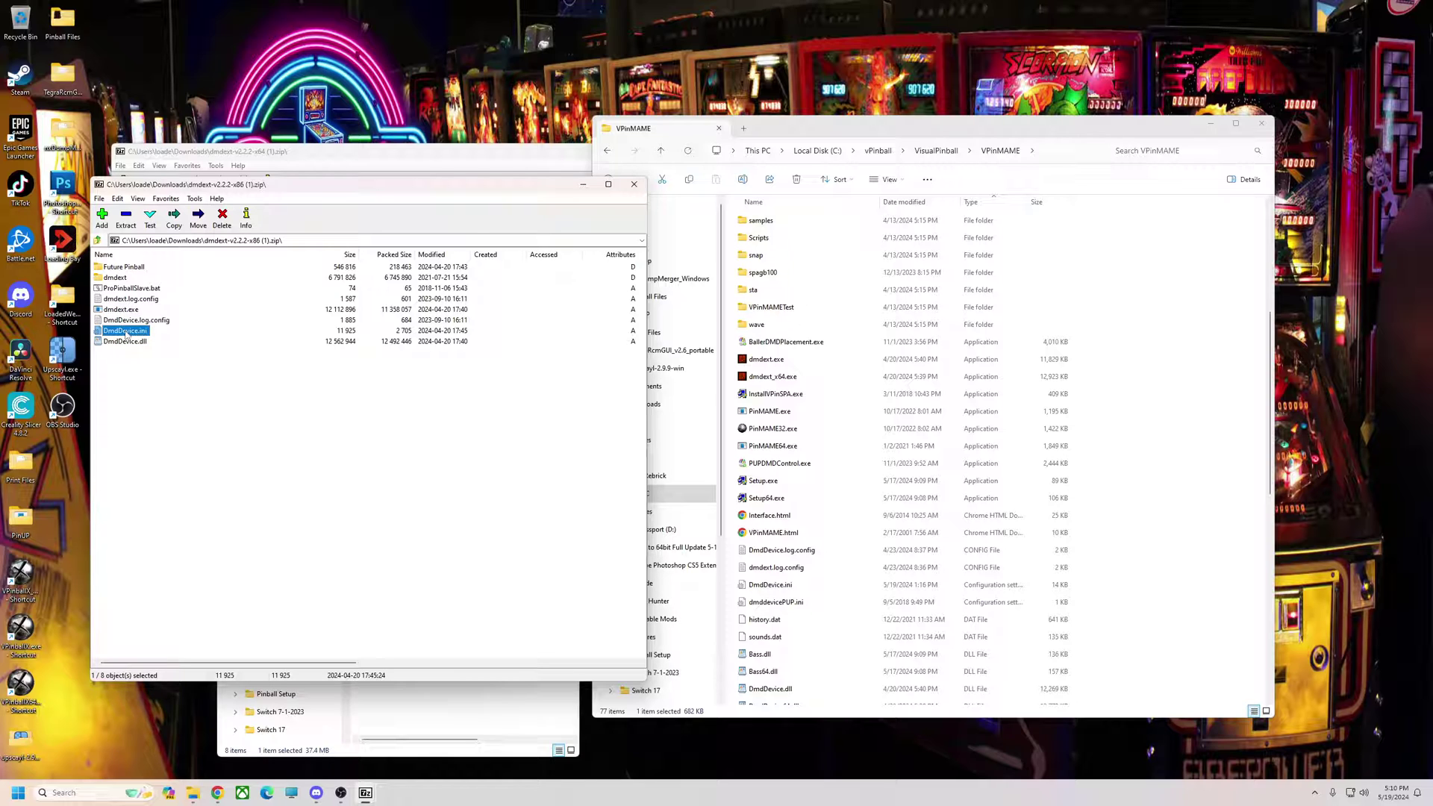
Move the existing DmdDevice.ini from the VPinMAME folder onto the desktop
left_click_drag(414, 187, 516, 184)
left_click_drag(1265, 437, 1276, 446)
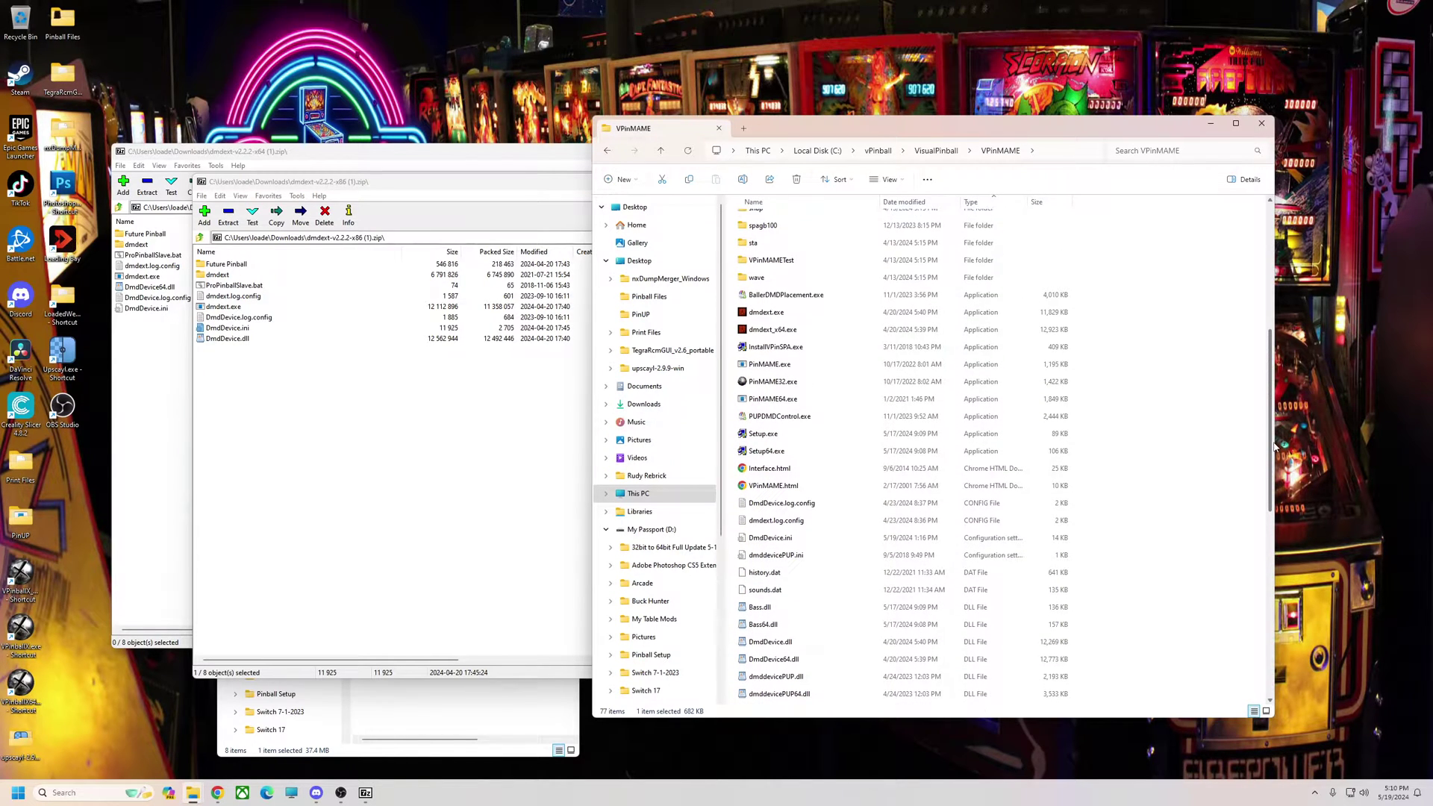
left_click(762, 538)
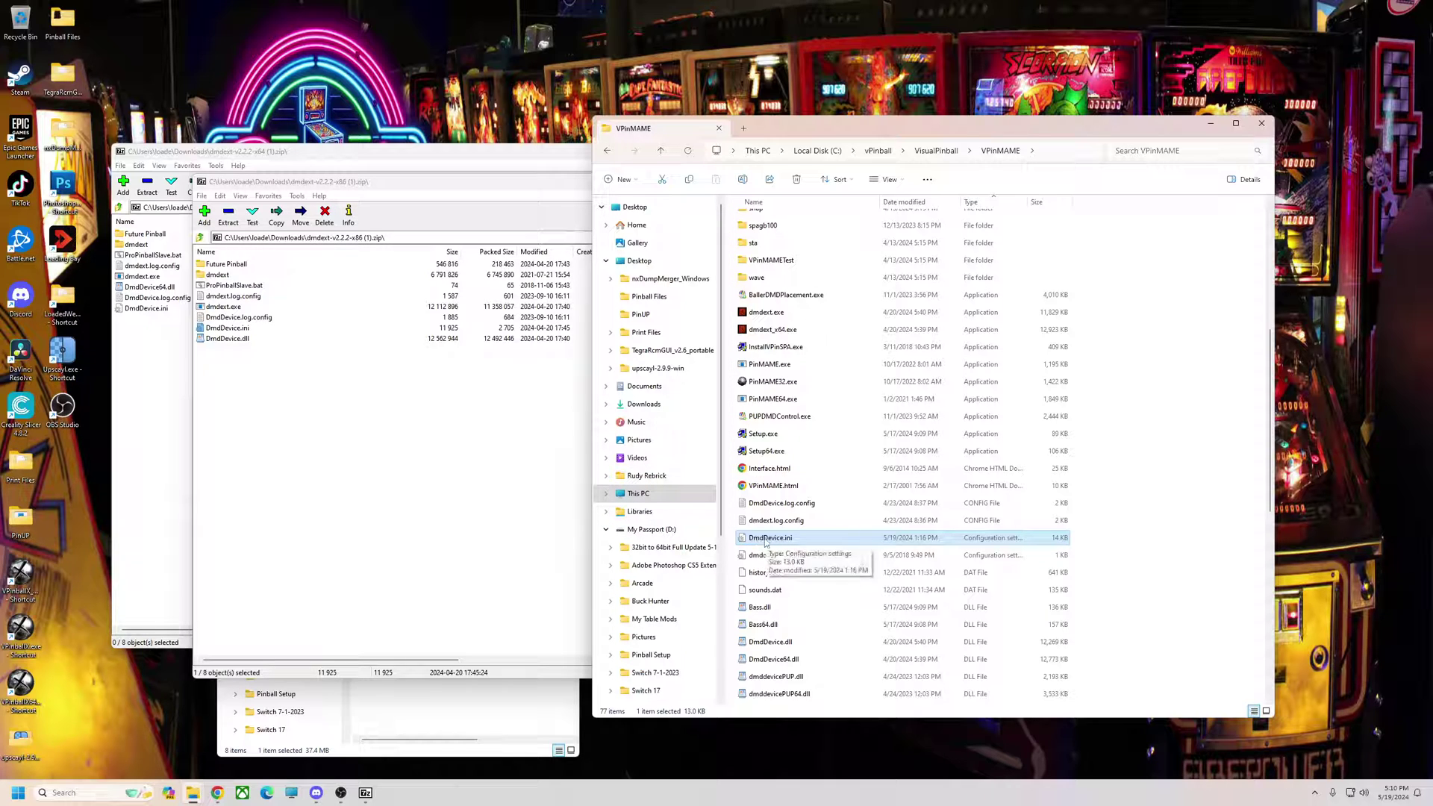
left_click_drag(450, 182, 495, 99)
left_click_drag(909, 130, 946, 126)
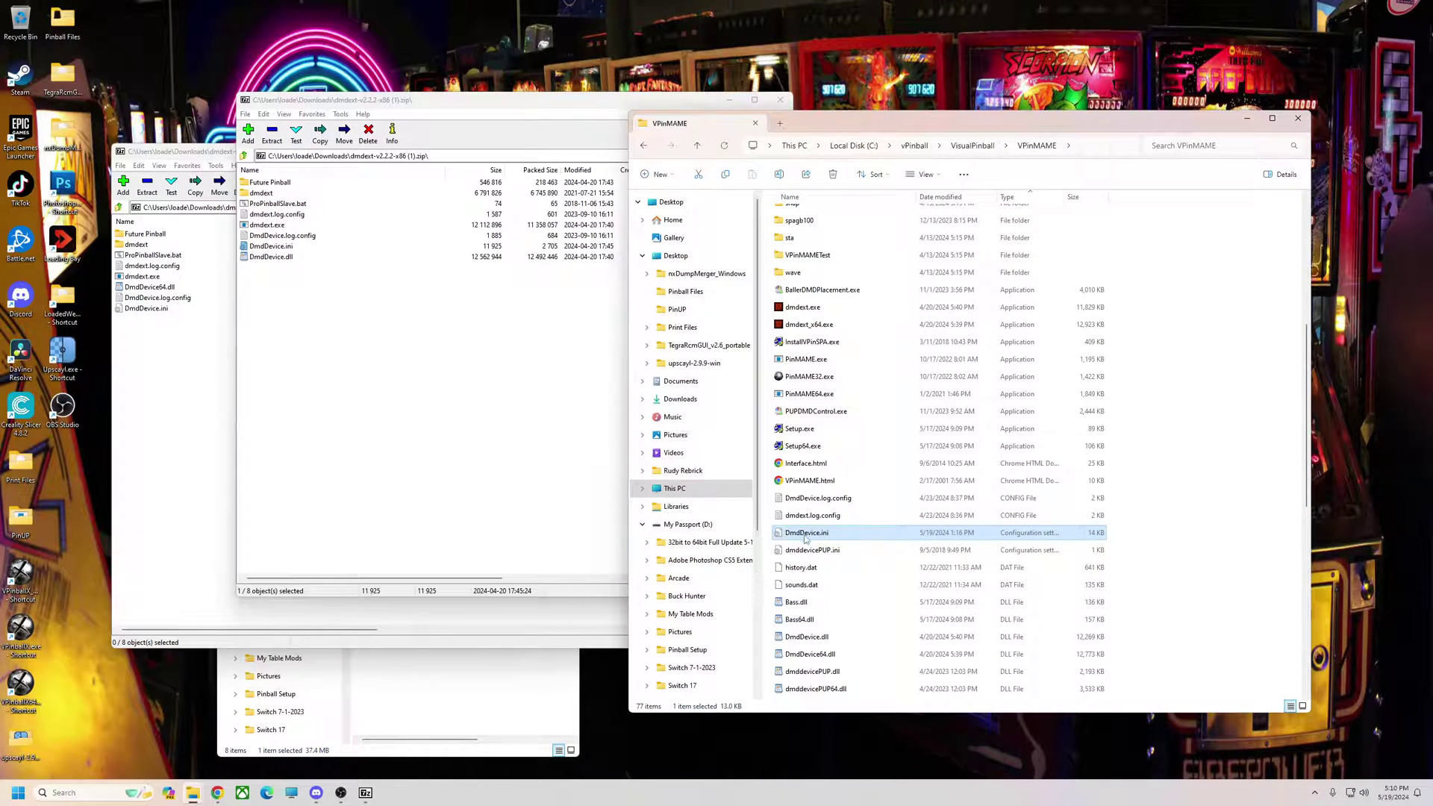
left_click_drag(301, 493, 60, 411)
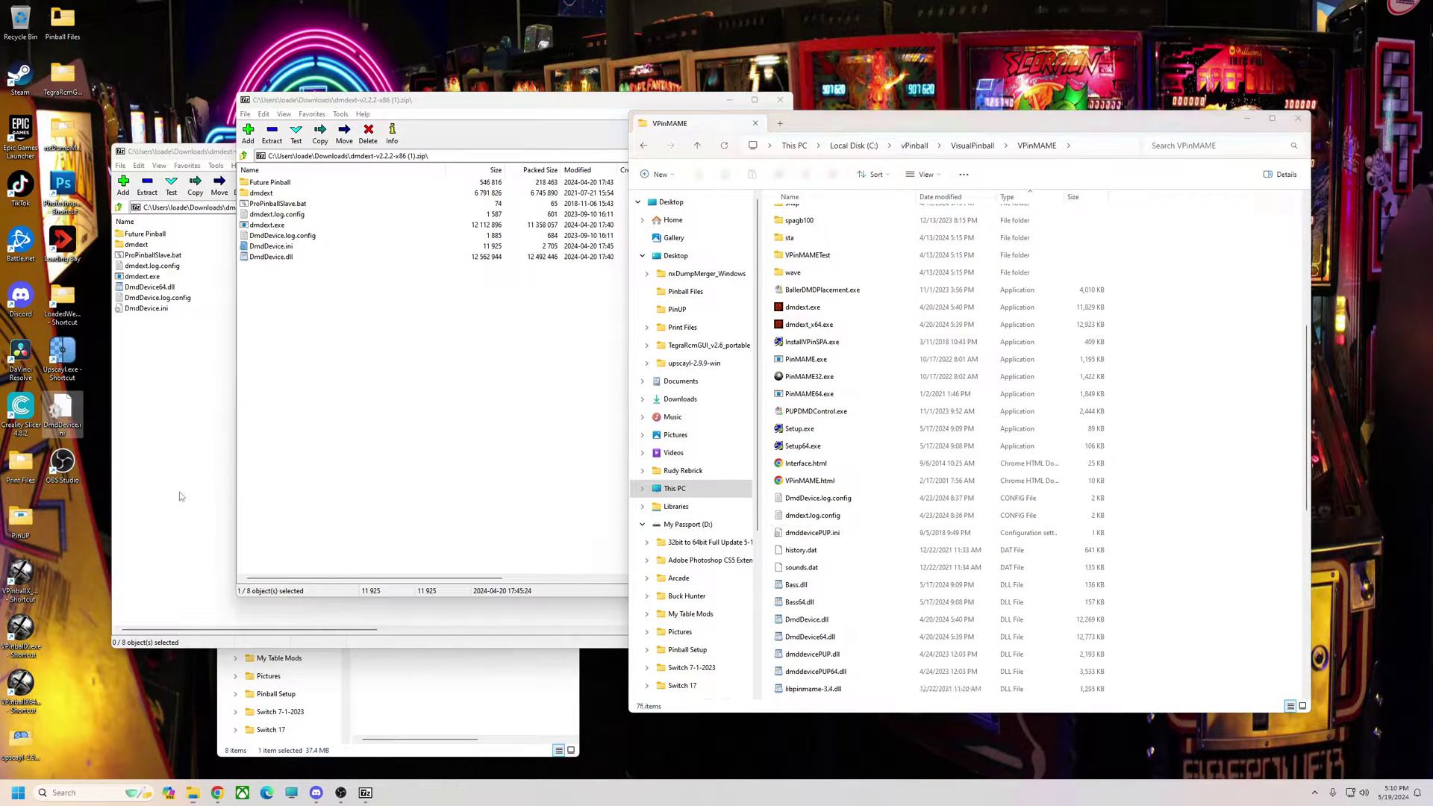
Open DmdDevice.ini in Notepad and read its [global], [virtualdmd] and per-game settings
double_click(60, 409)
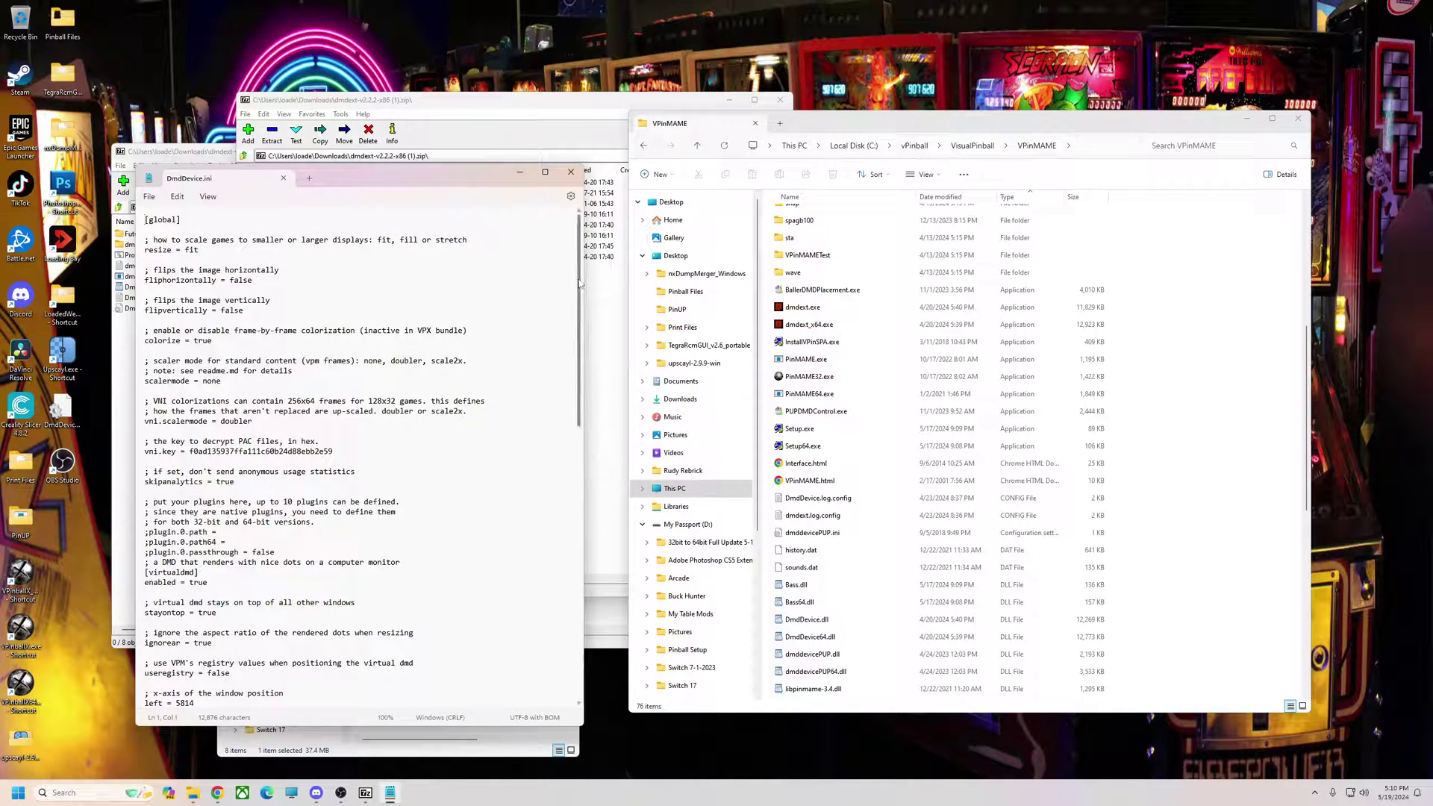
scroll(170, 419, "down", 3)
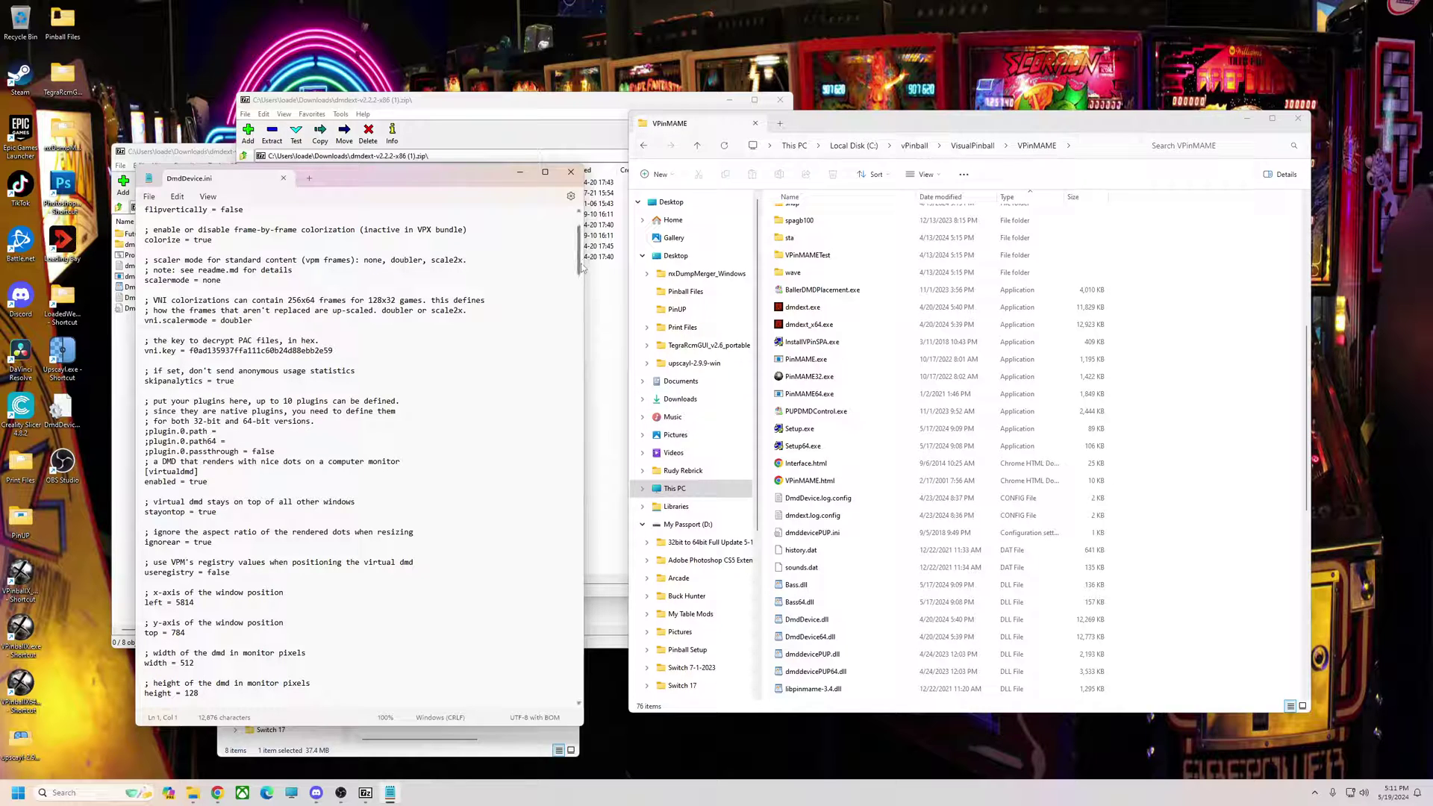
left_click_drag(581, 270, 575, 294)
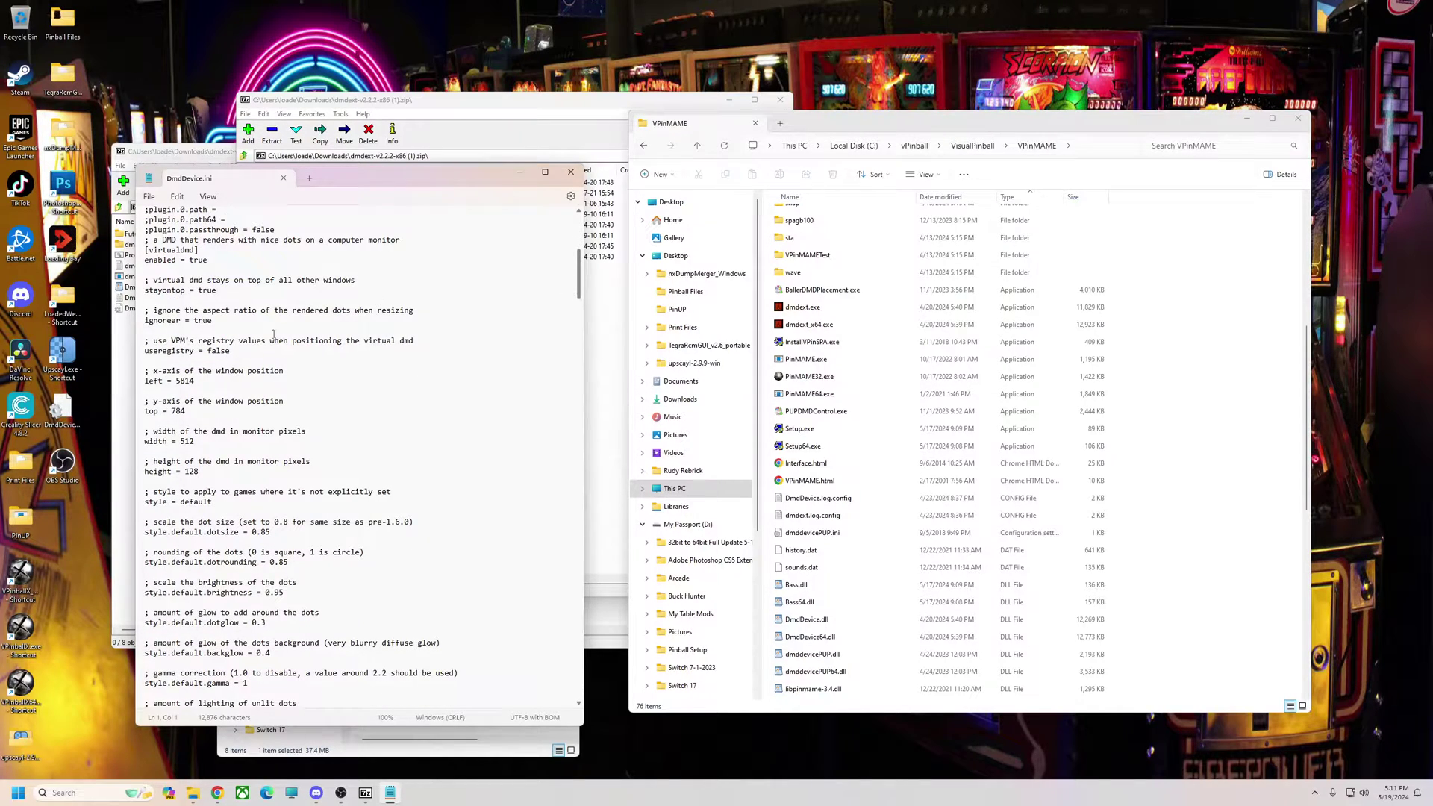
scroll(271, 449, "up", 3)
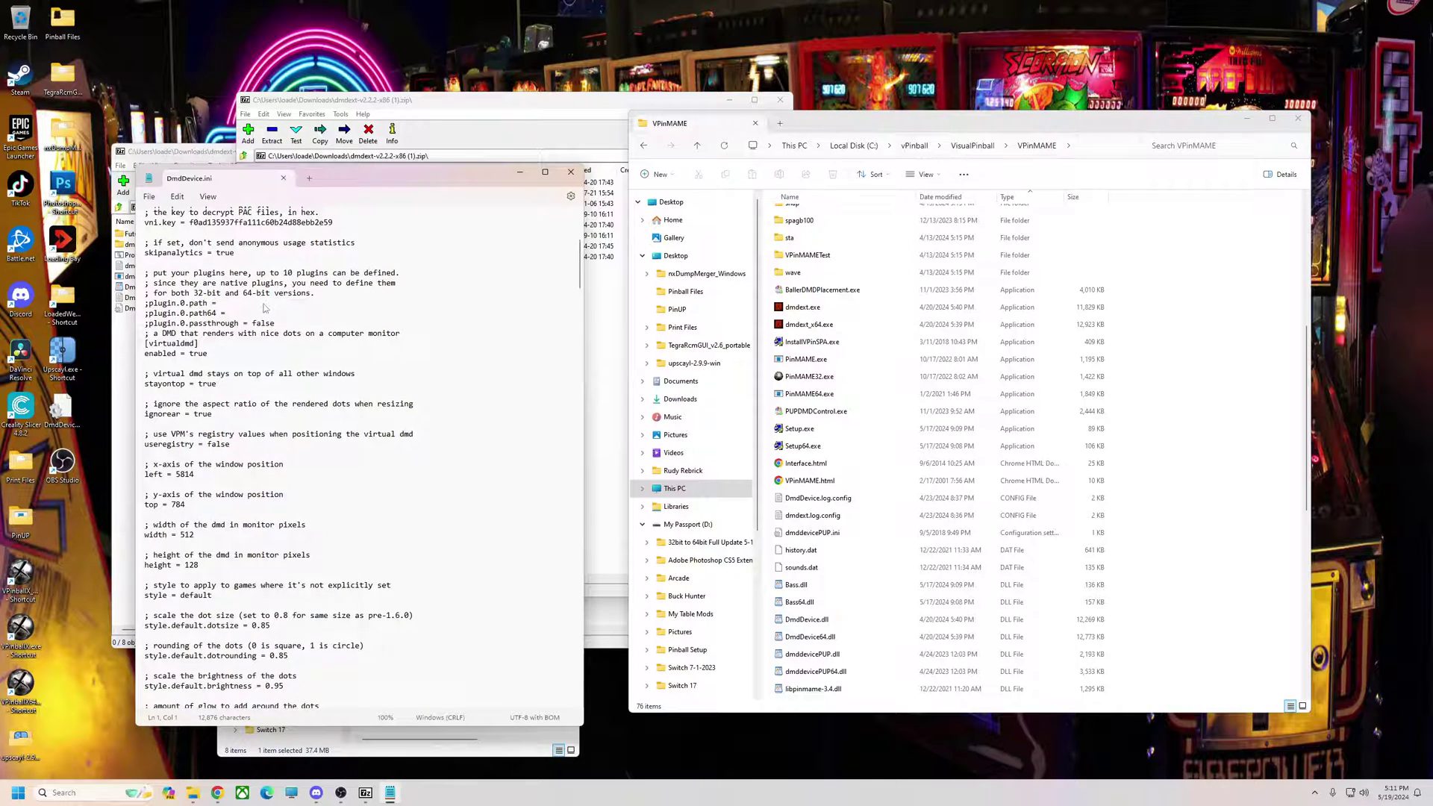
scroll(165, 247, "up", 2)
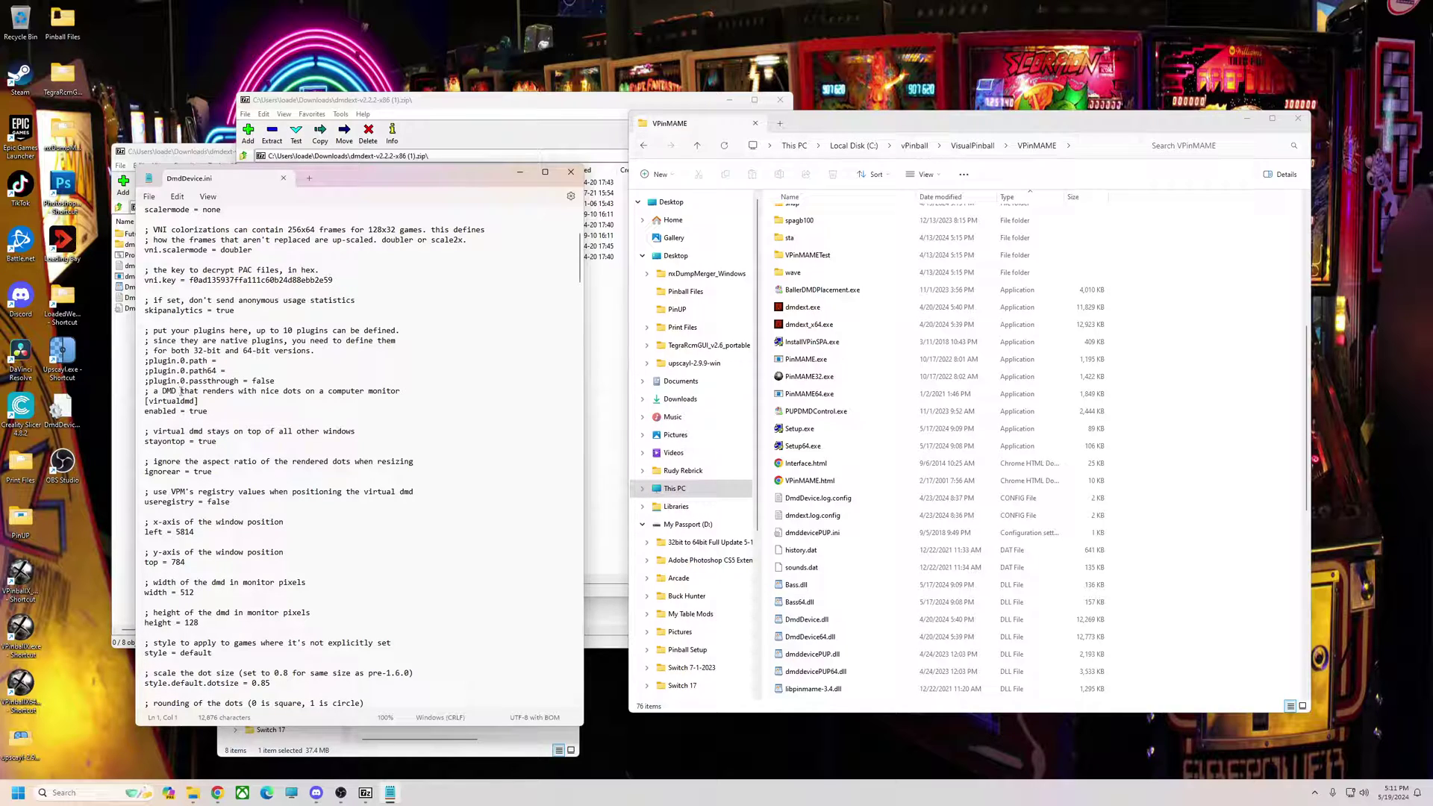
scroll(294, 545, "down", 2)
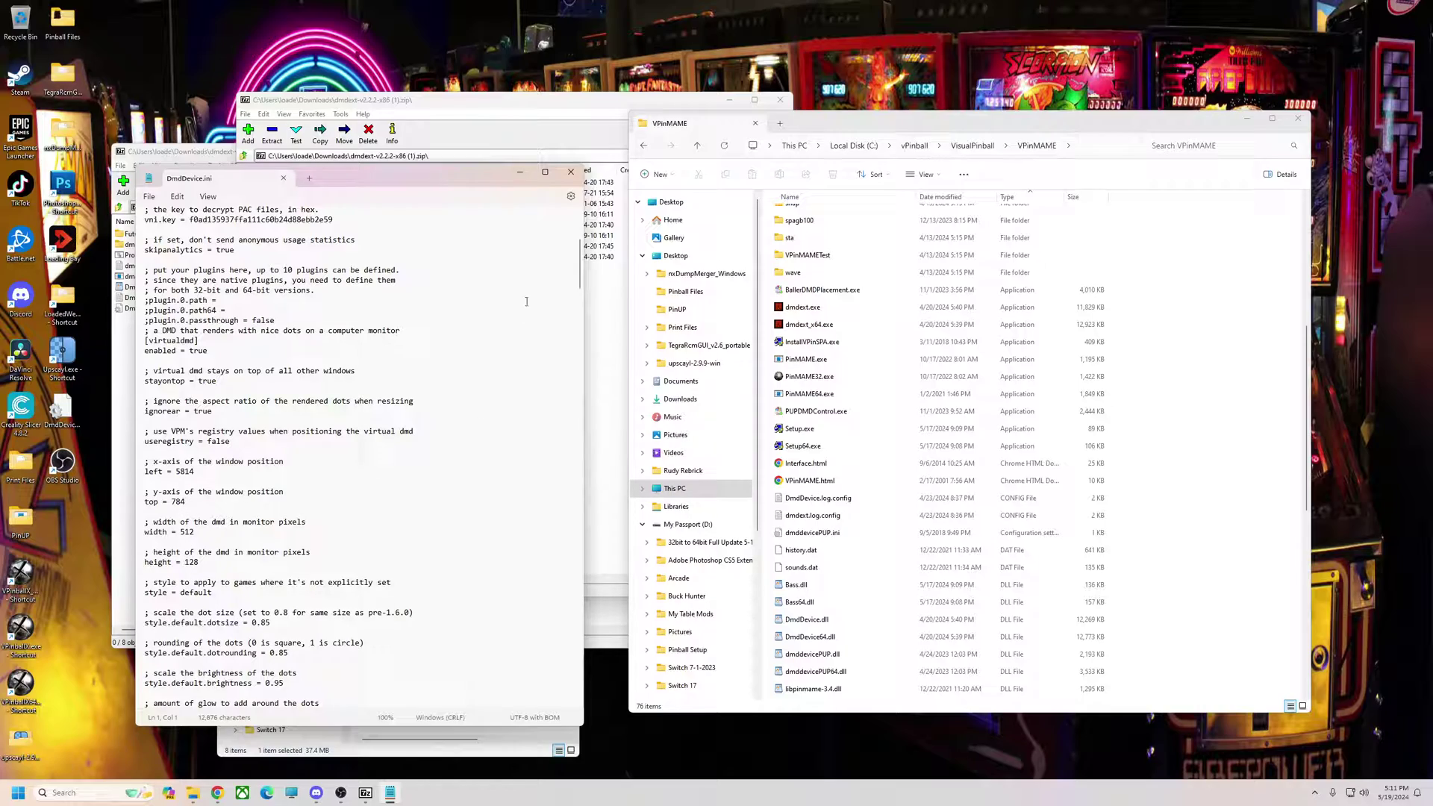
left_click_drag(581, 262, 568, 698)
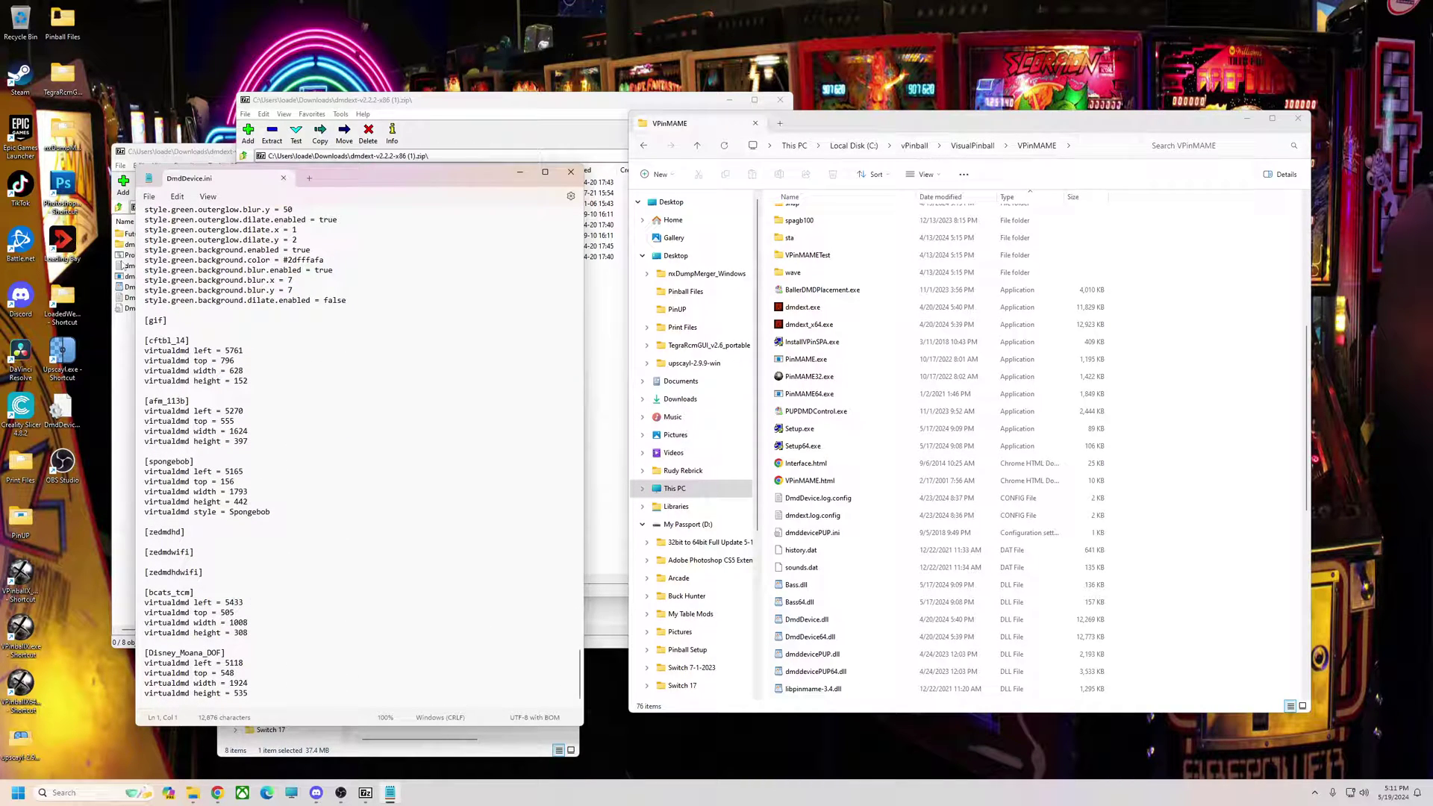
left_click_drag(576, 674, 574, 239)
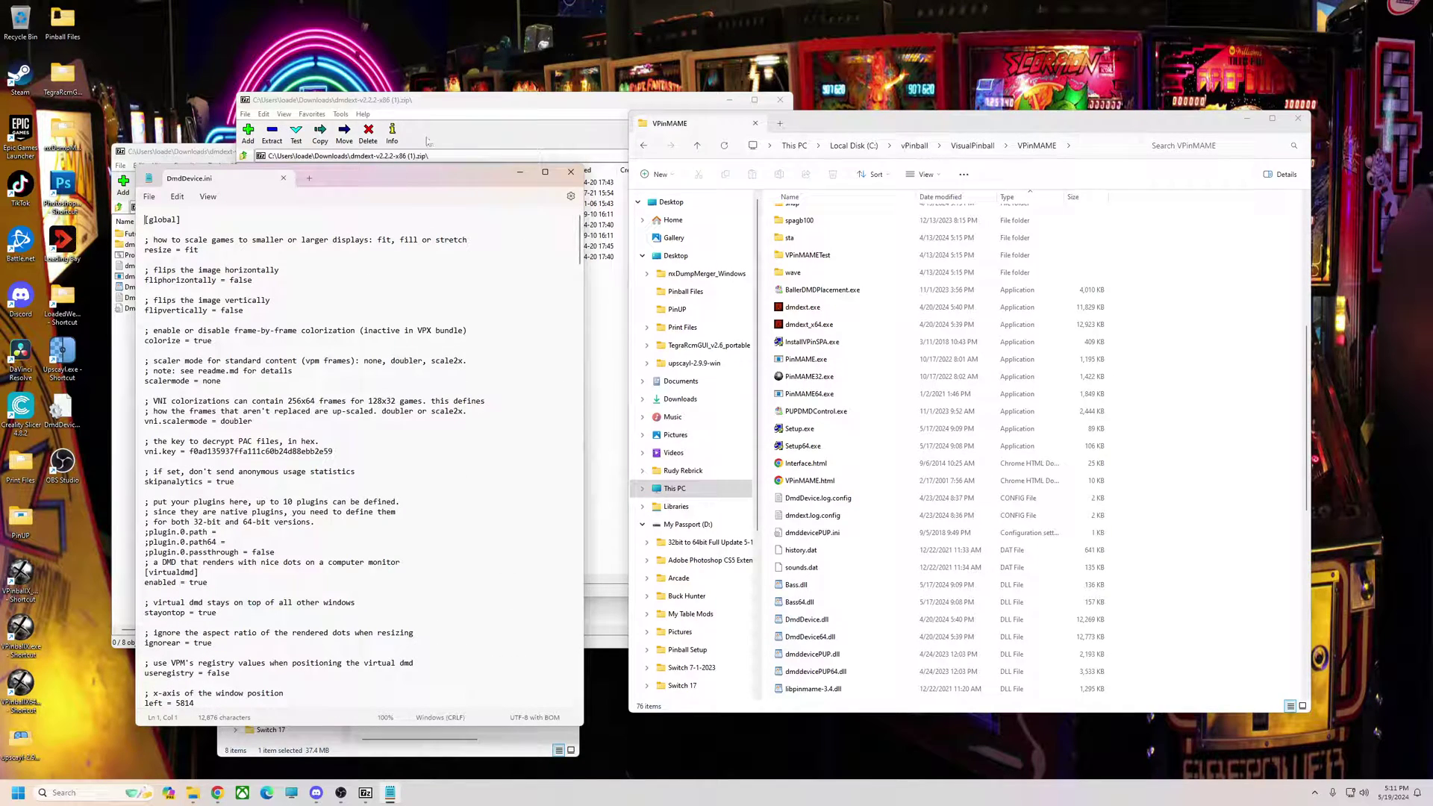
Copy dmdext.exe and DmdDevice.dll from the x86 zip into VPinMAME, replacing existing copies
left_click(471, 102)
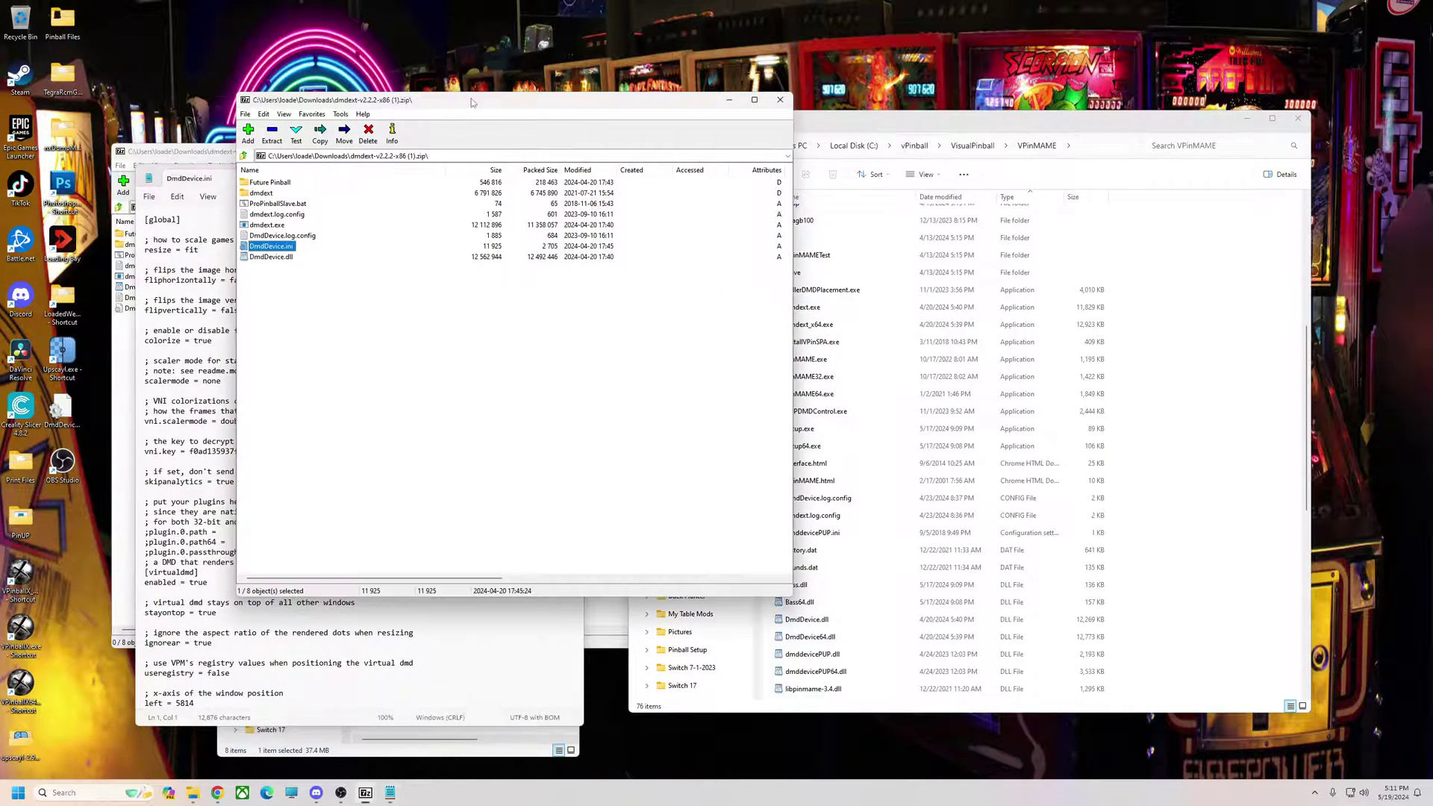
left_click(266, 225)
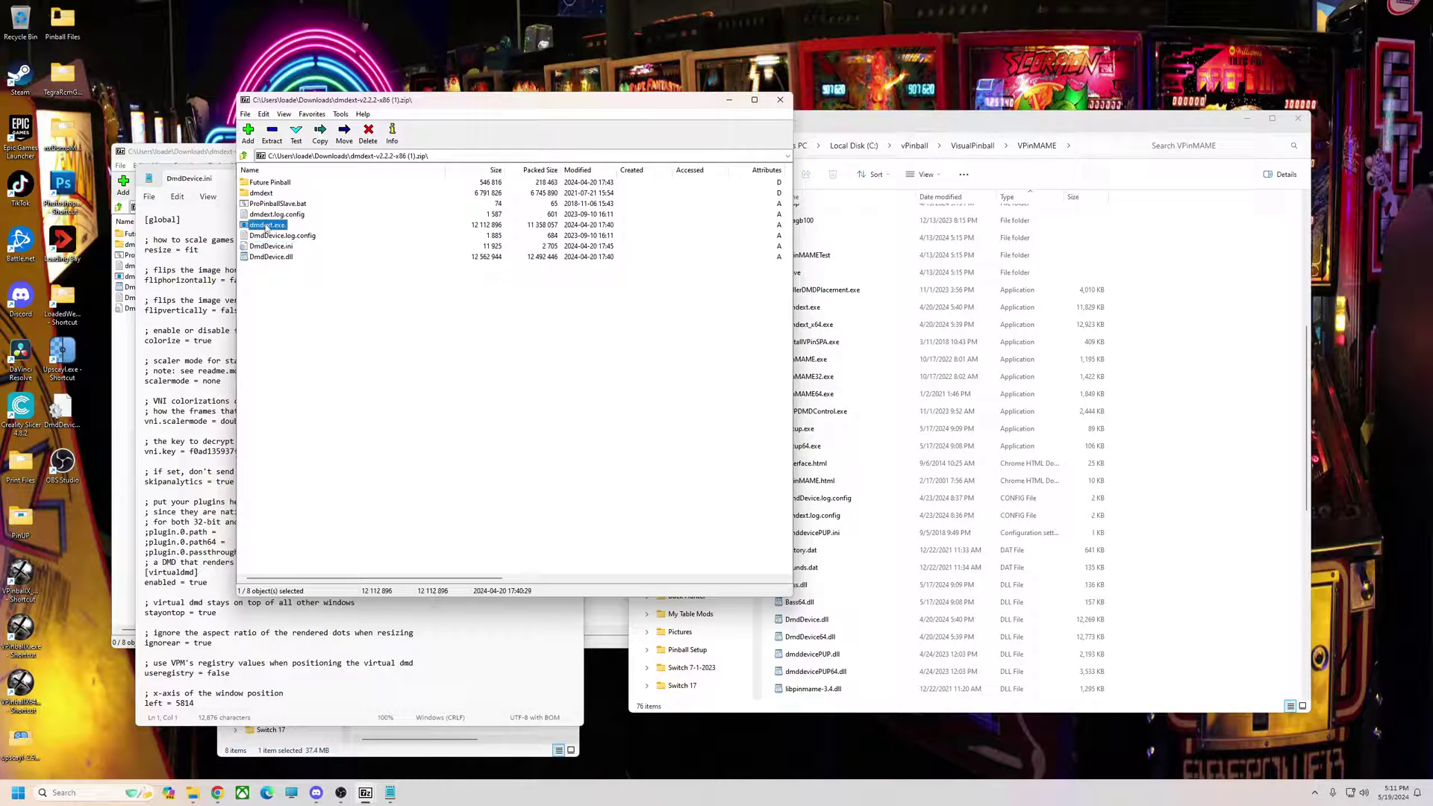
left_click(263, 258, "ctrl")
left_click_drag(263, 228, 1296, 513)
left_click(716, 306)
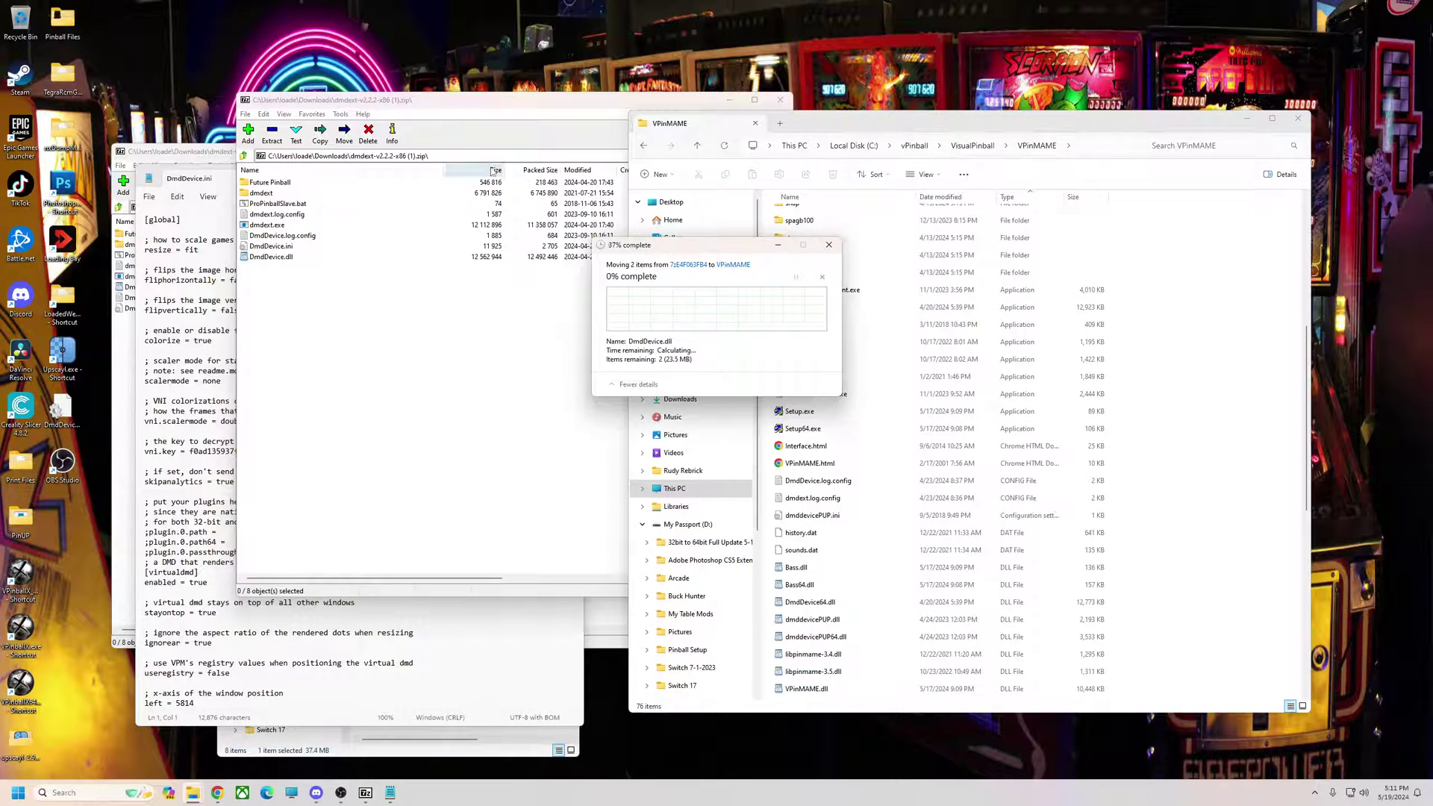
left_click(514, 109)
key("alt+F4")
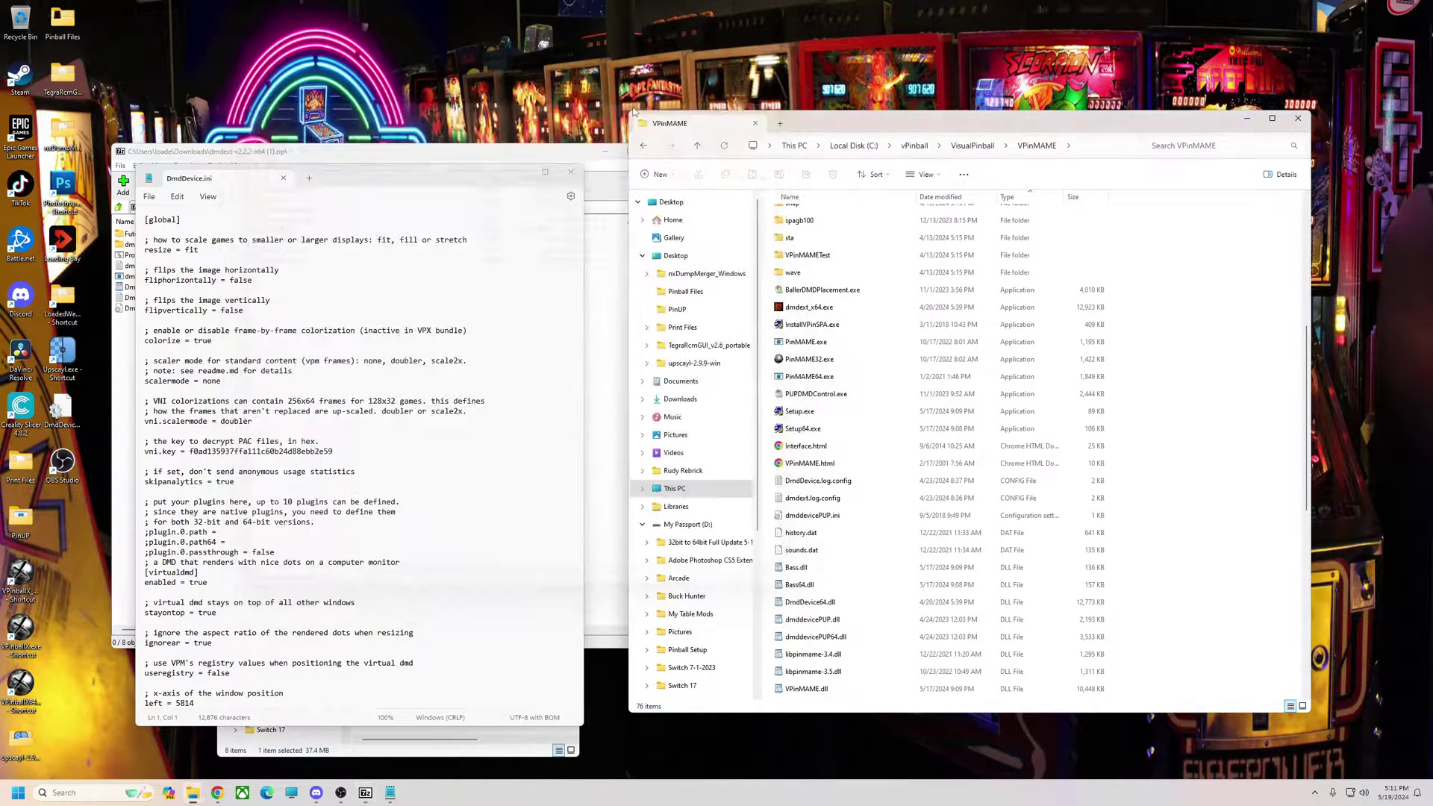
Copy the x64 dmdext.exe and DmdDevice64.dll into VPinMAME and return DmdDevice.ini there
left_click(300, 153)
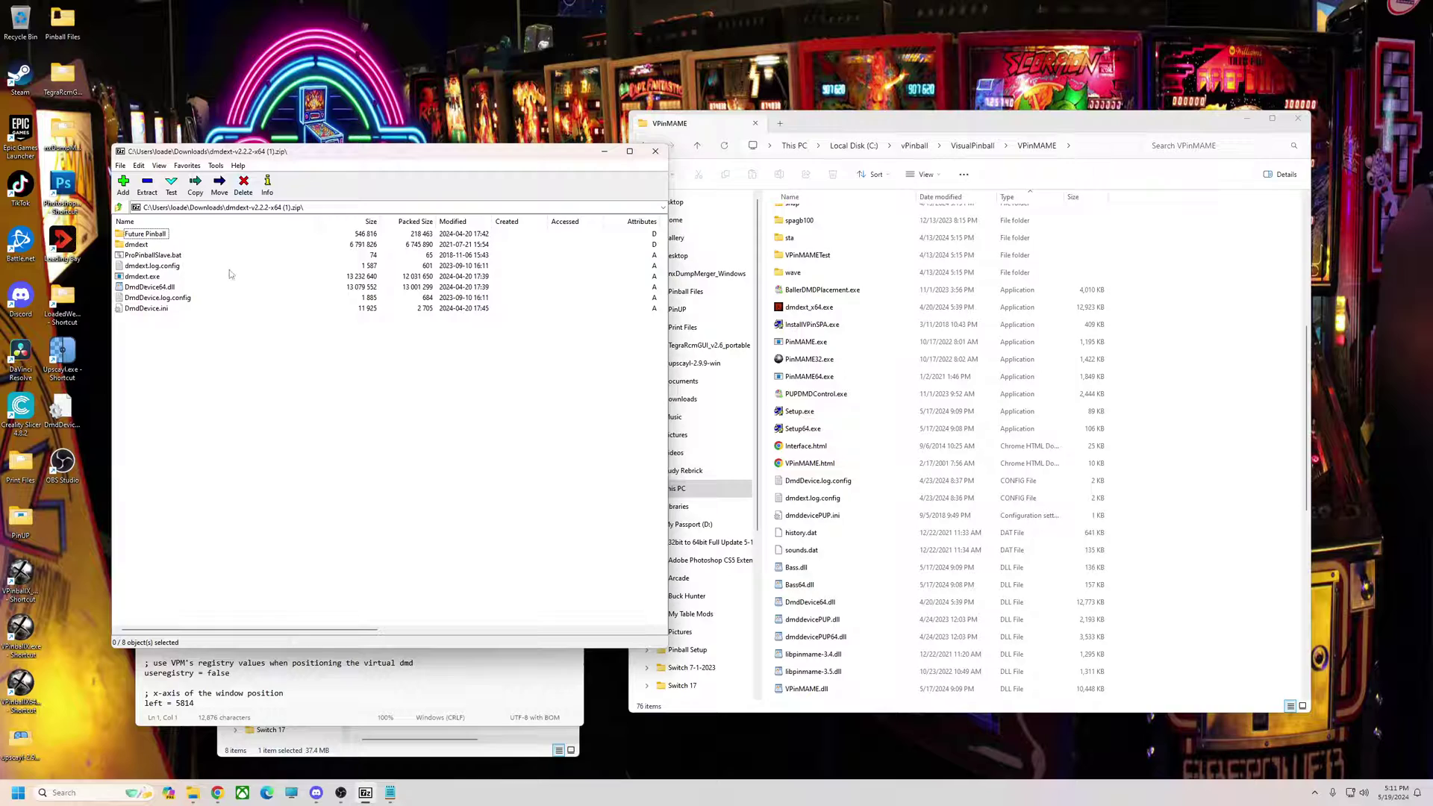
left_click(140, 277)
left_click(138, 288, "ctrl")
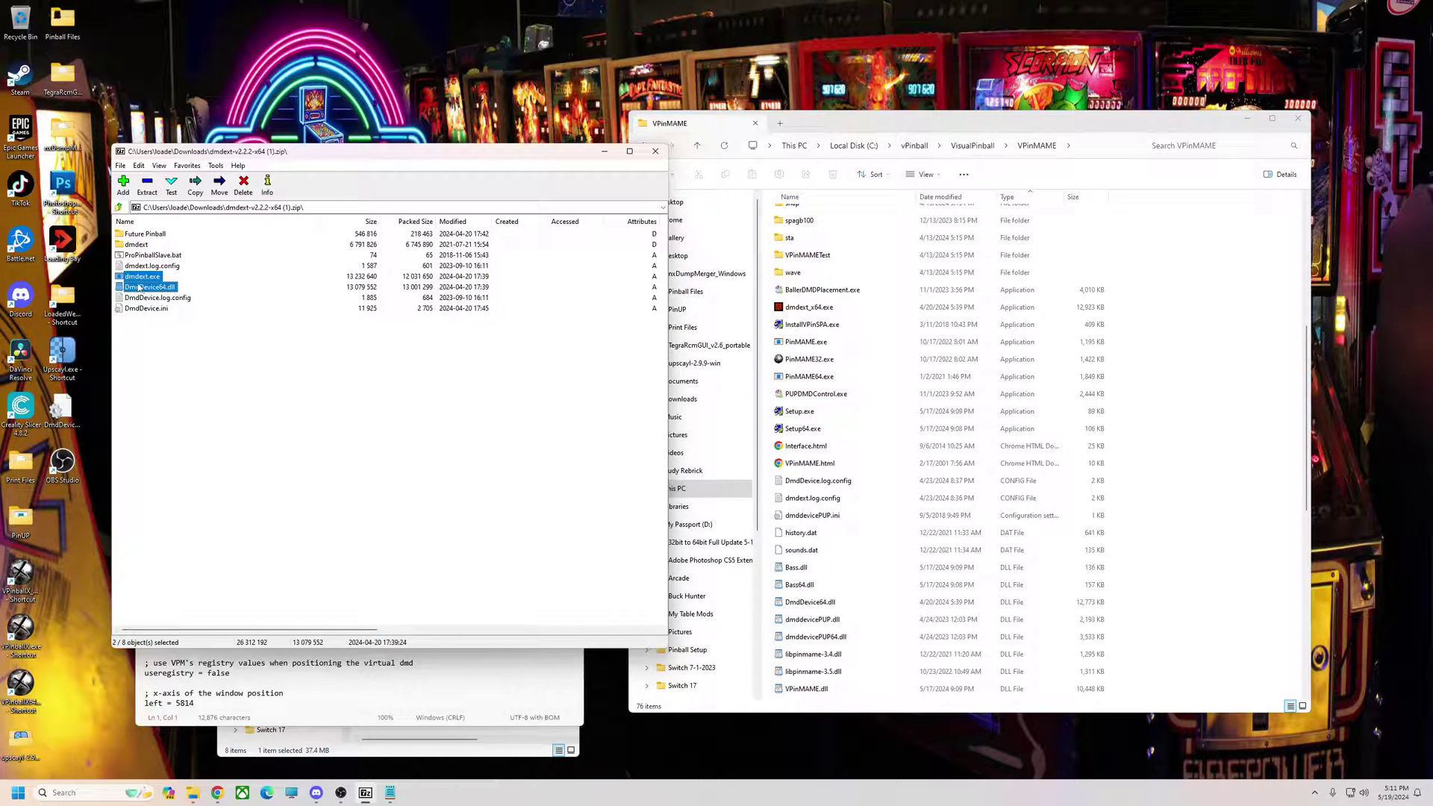
left_click_drag(138, 288, 1270, 490)
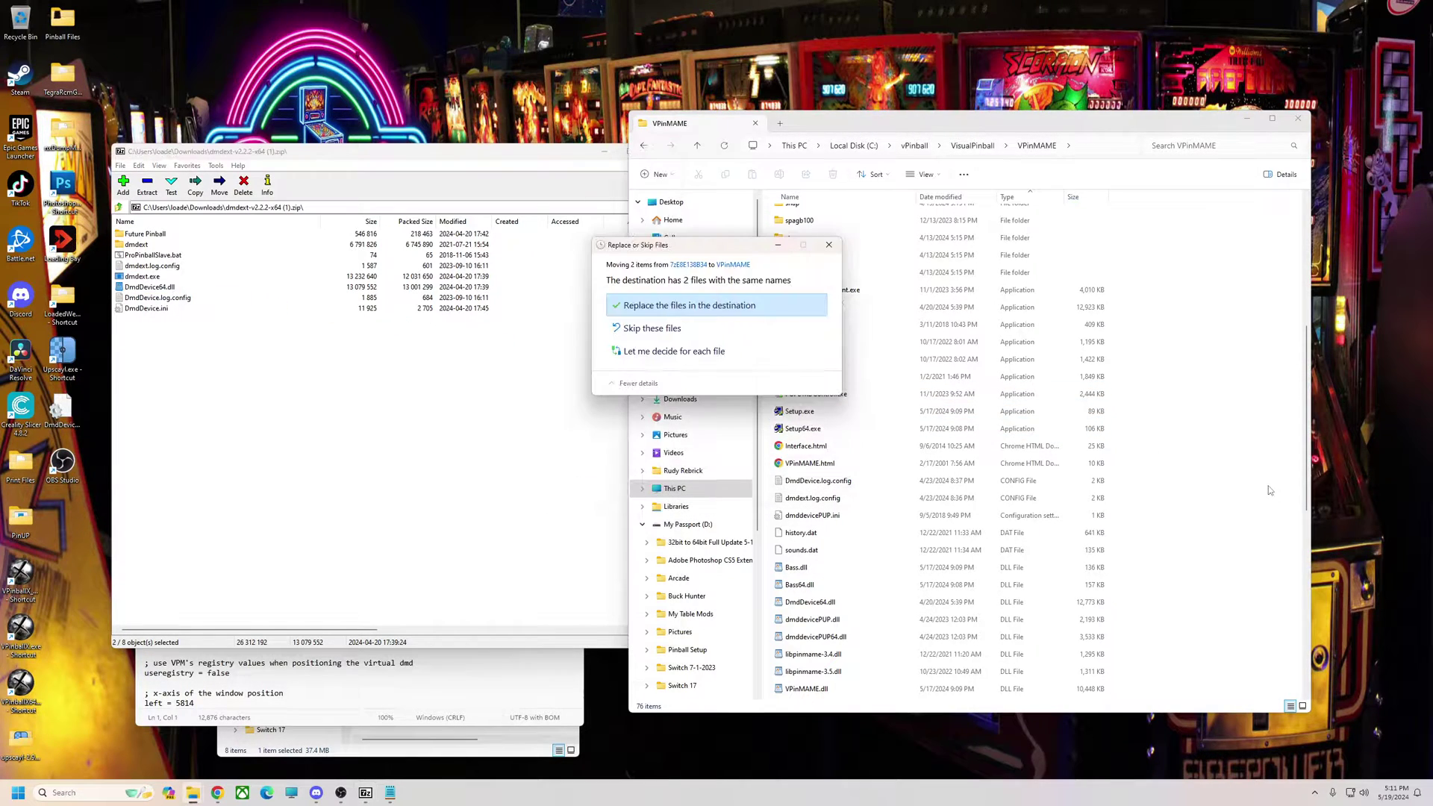
left_click(694, 307)
left_click_drag(62, 412, 1247, 509)
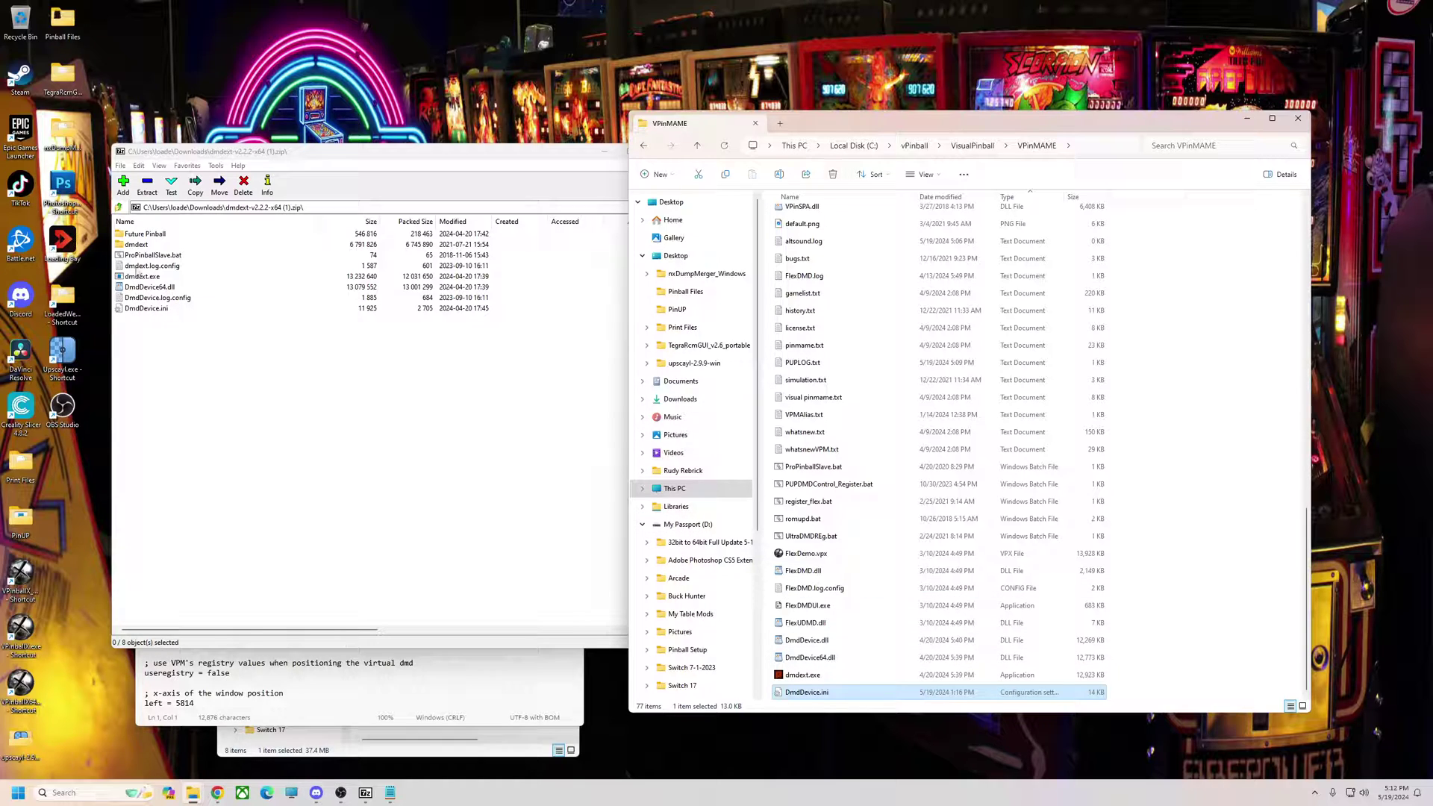
Open DmdDevice.ini from the dmdext archive in Notepad, close the duplicate, and review its settings
double_click(138, 309)
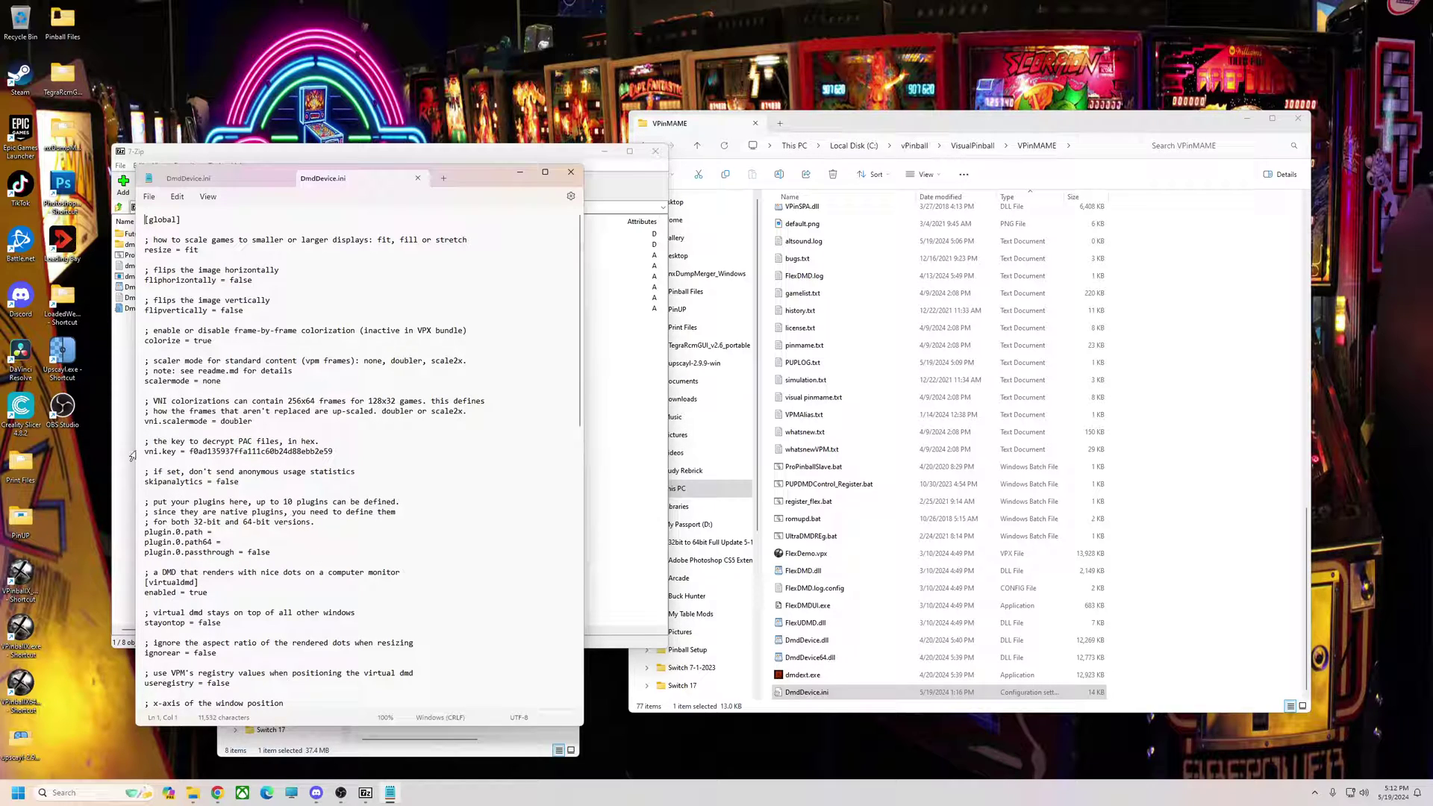
left_click(418, 180)
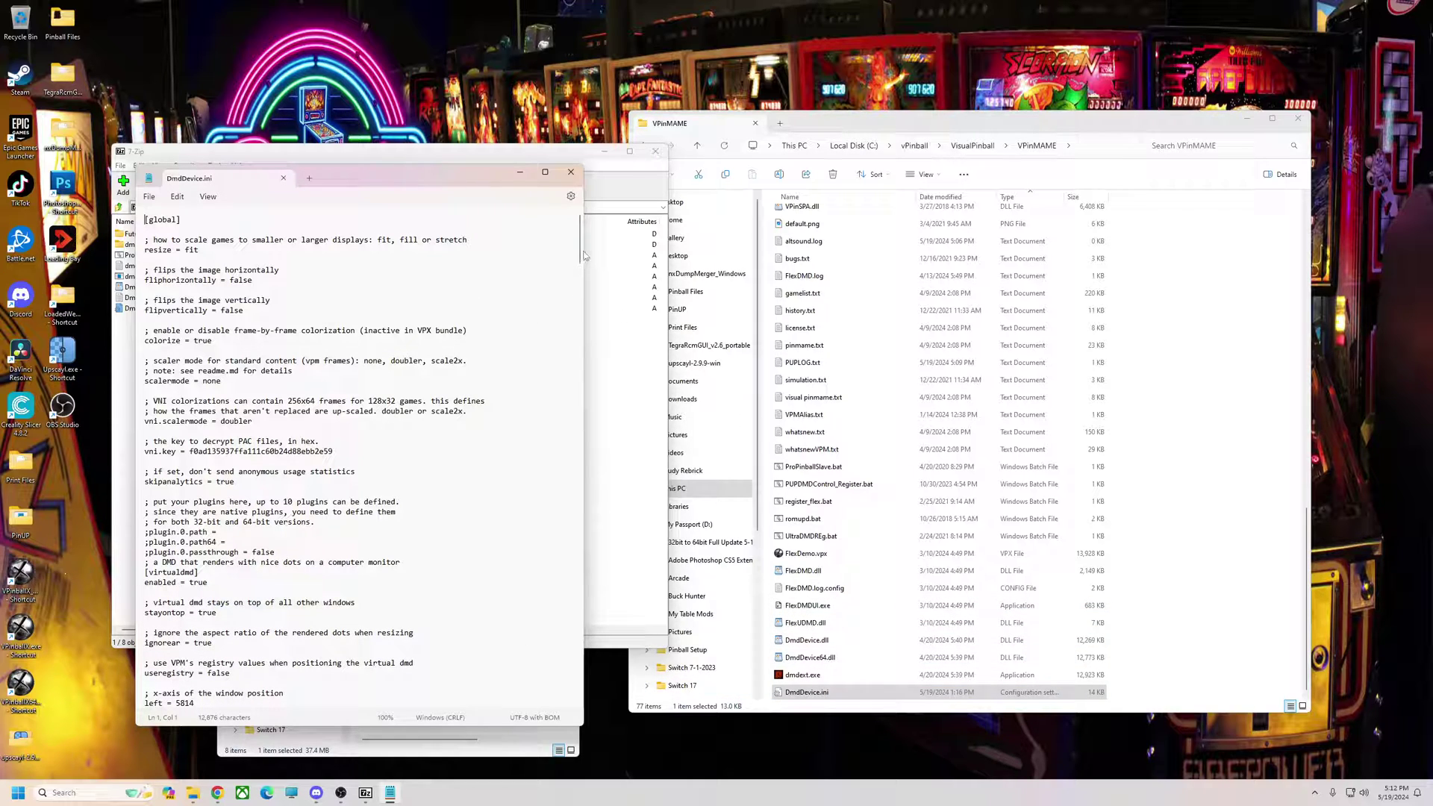
mouse_move(580, 258)
left_mouse_down()
mouse_move(580, 363)
mouse_move(580, 237)
left_mouse_up()
mouse_move(579, 254)
left_mouse_down()
mouse_move(579, 282)
mouse_move(579, 237)
left_mouse_up()
left_click_drag(409, 179, 424, 185)
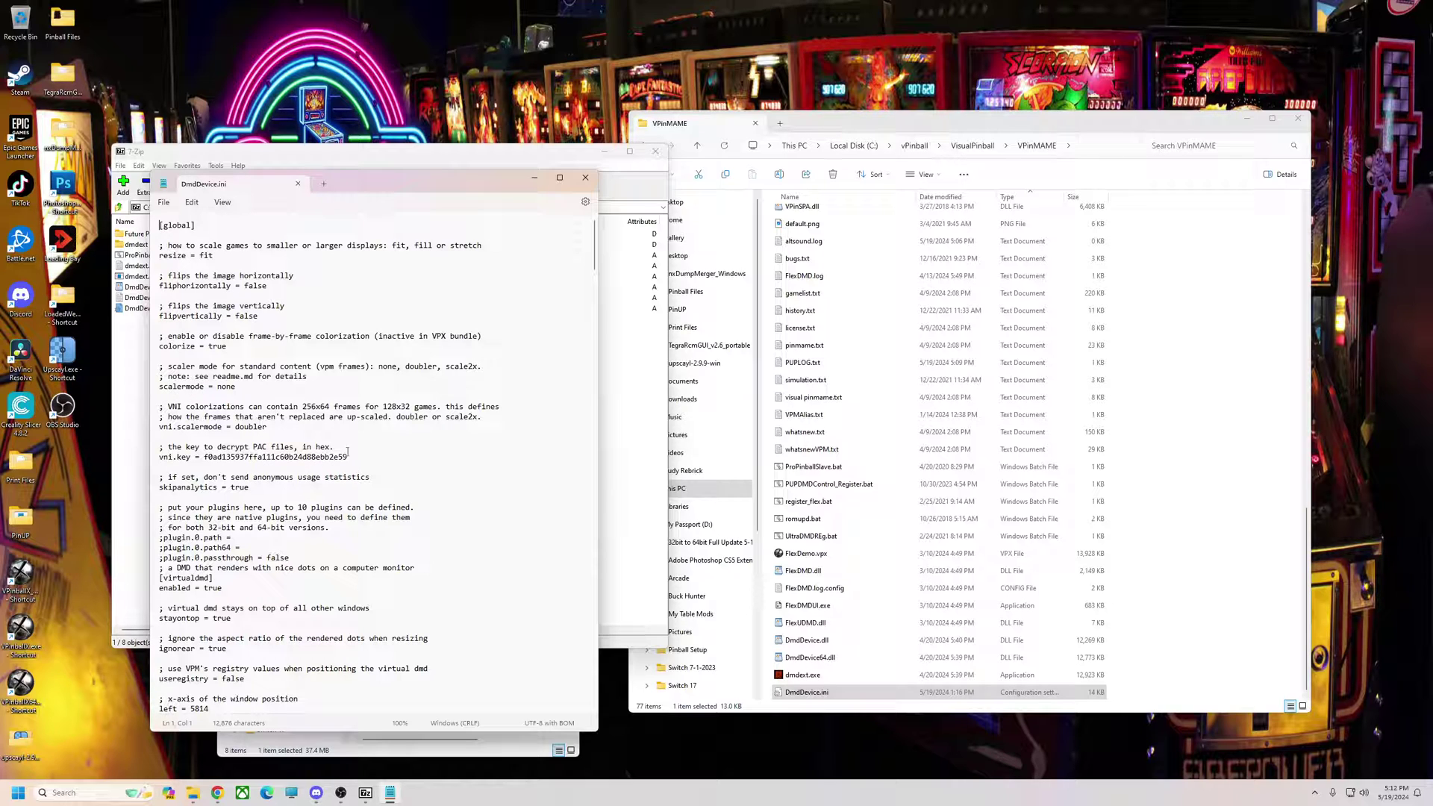
Close Notepad and 7-Zip, then check the vpinball, b2s-backglass, FlexDMD and dmd-extensions GitHub pages
left_click(298, 183)
left_click(655, 152)
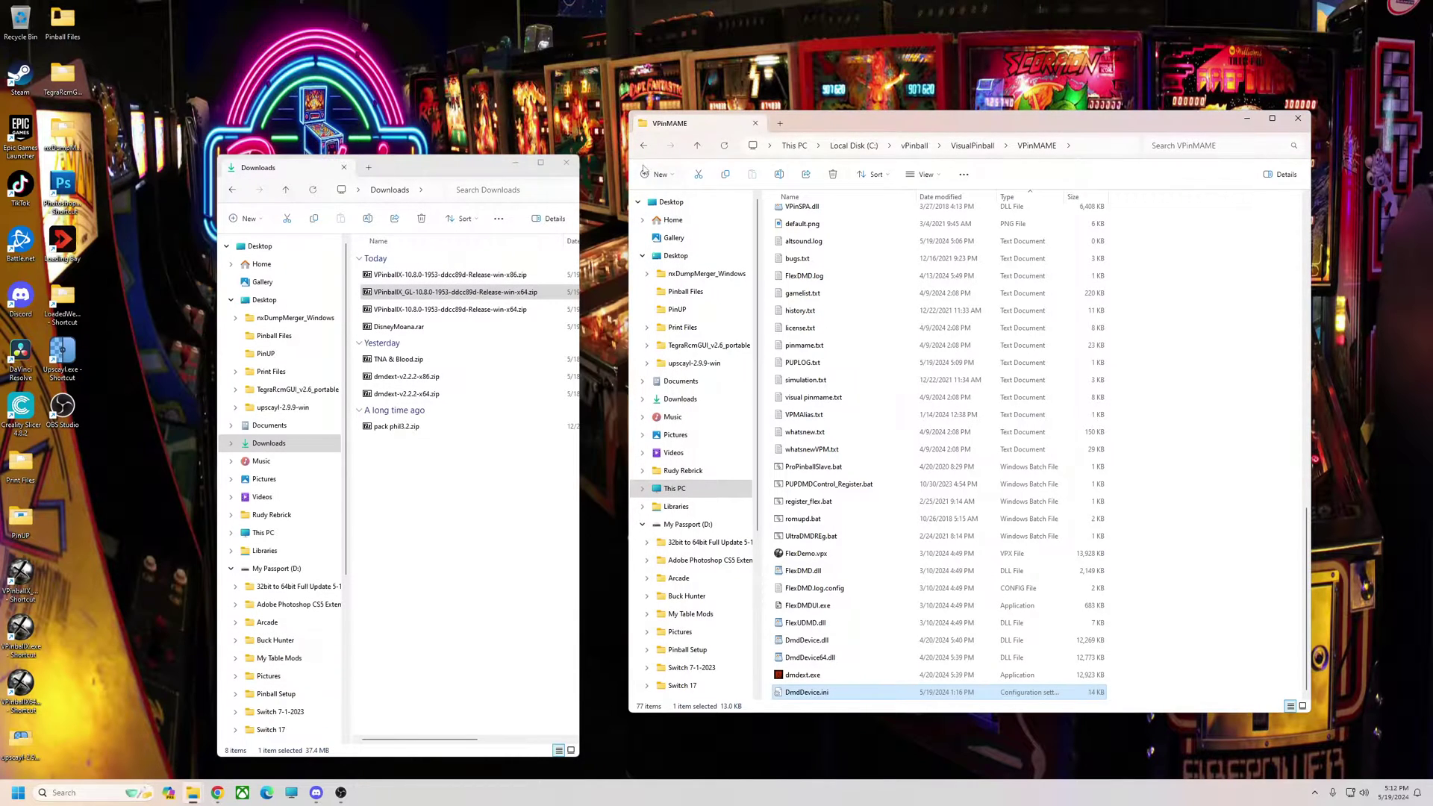
left_click(218, 793)
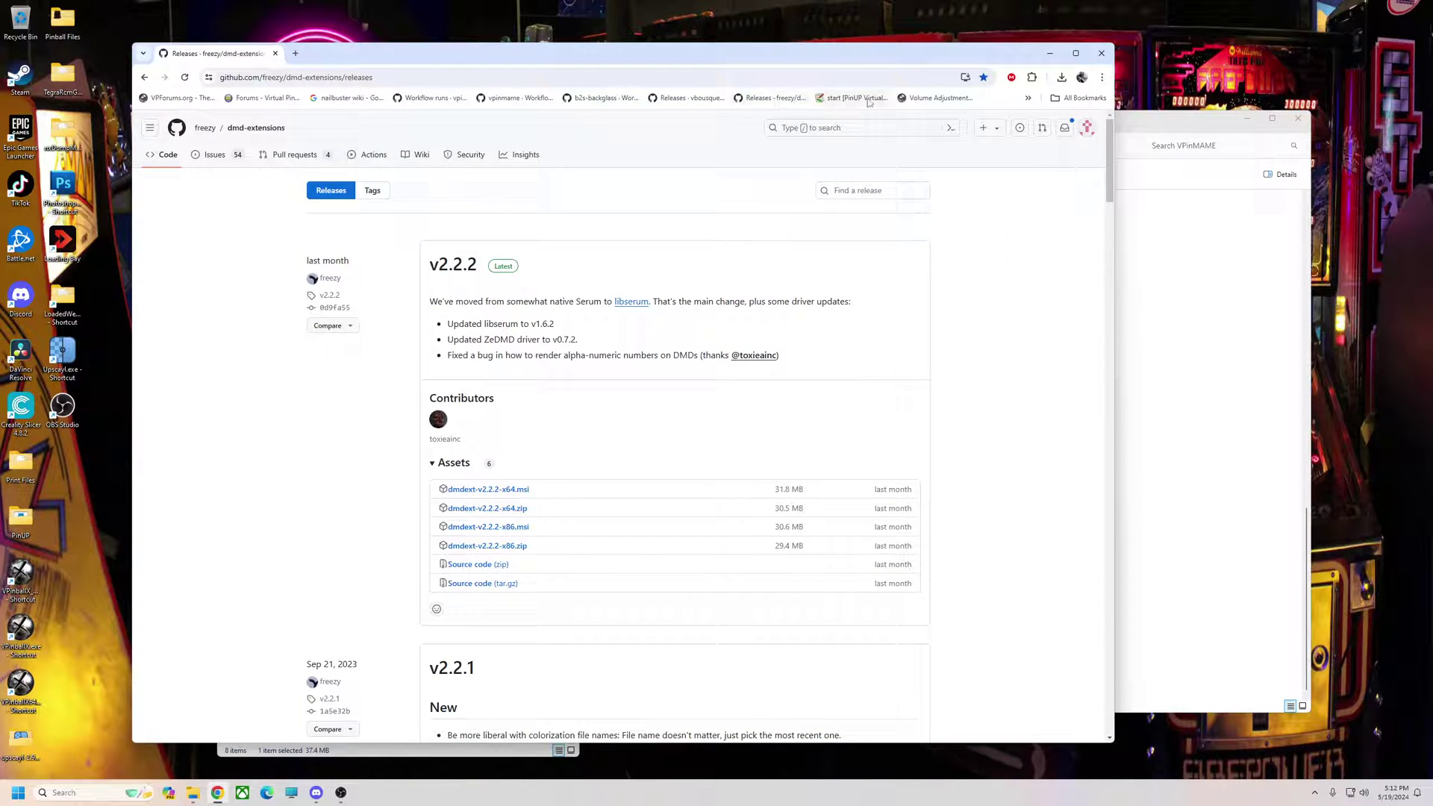
left_click(435, 97)
left_click(506, 99)
left_click(601, 98)
left_click(681, 98)
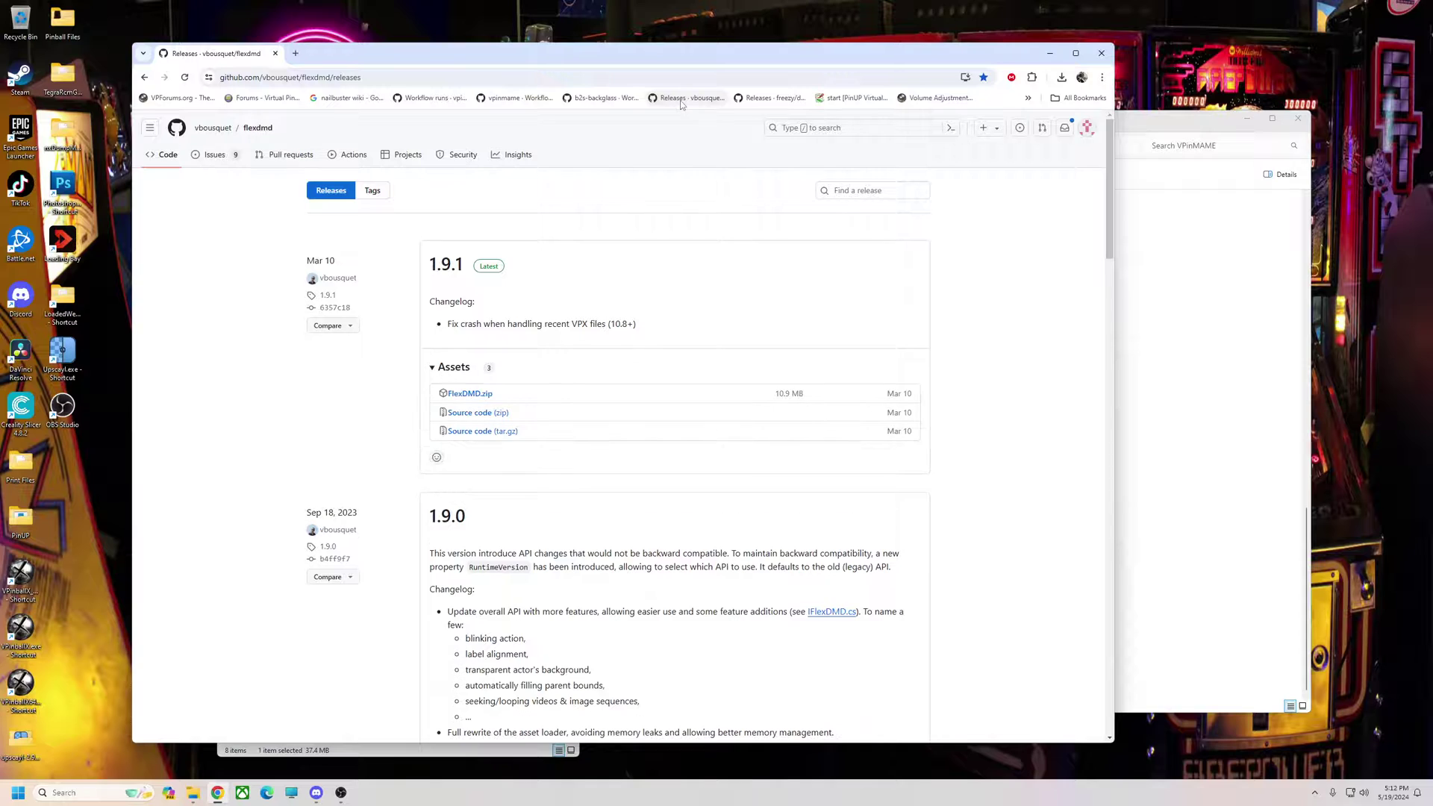
left_click(772, 98)
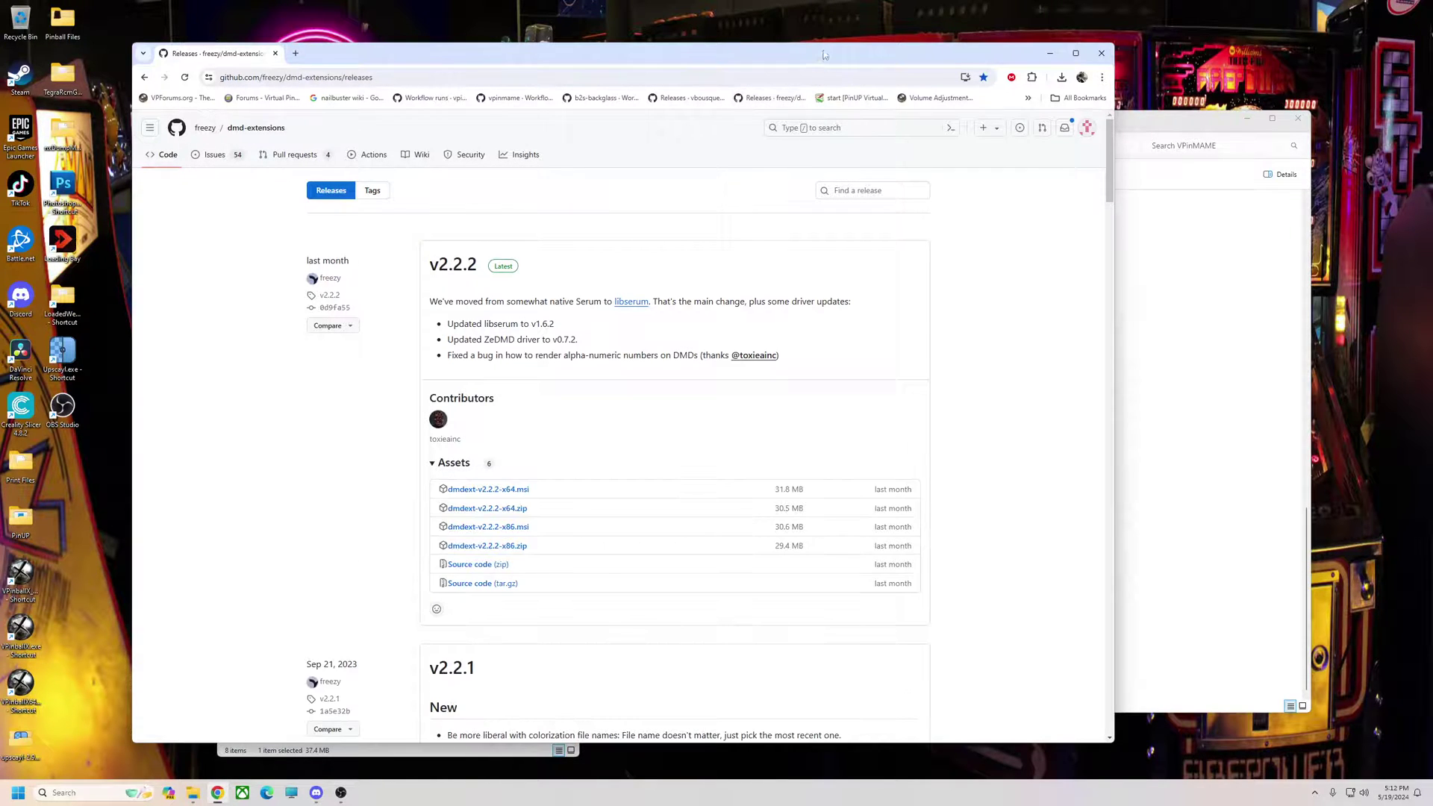
Close Chrome, move the Downloads window, then resize and close the VPinMAME folder window
left_click_drag(824, 54, 797, 91)
left_click(1075, 89)
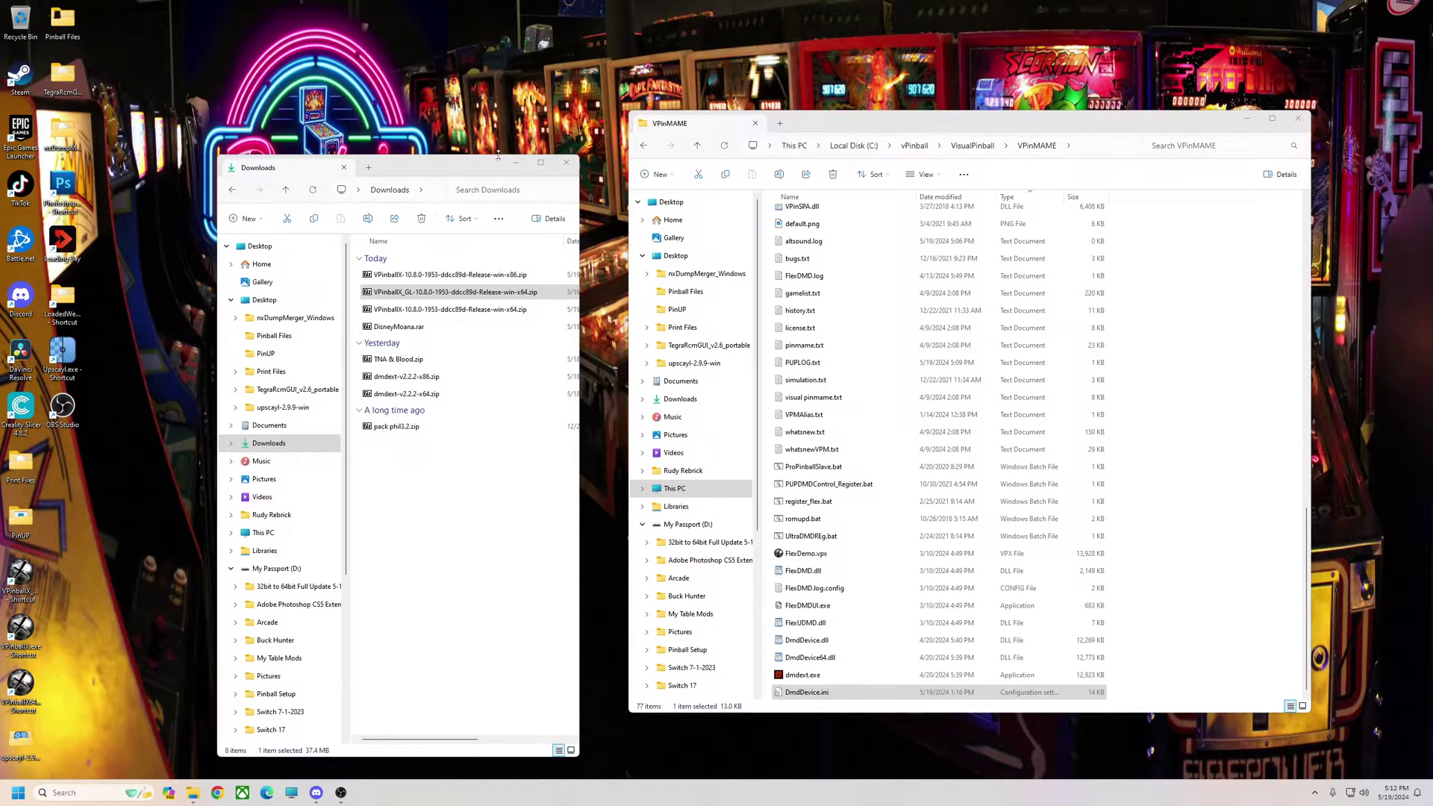
left_click_drag(495, 163, 480, 106)
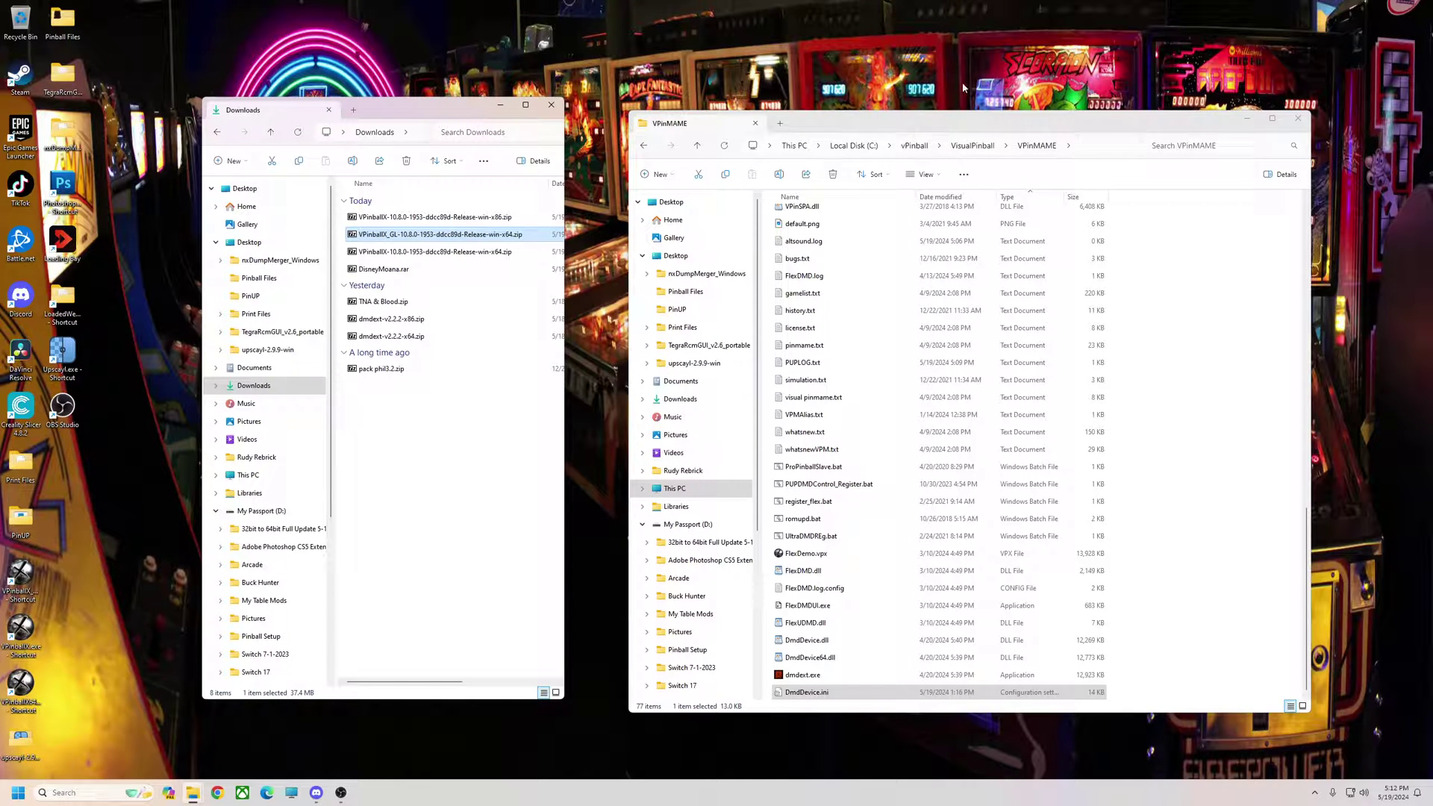
left_click(963, 118)
left_click_drag(963, 118, 827, 120)
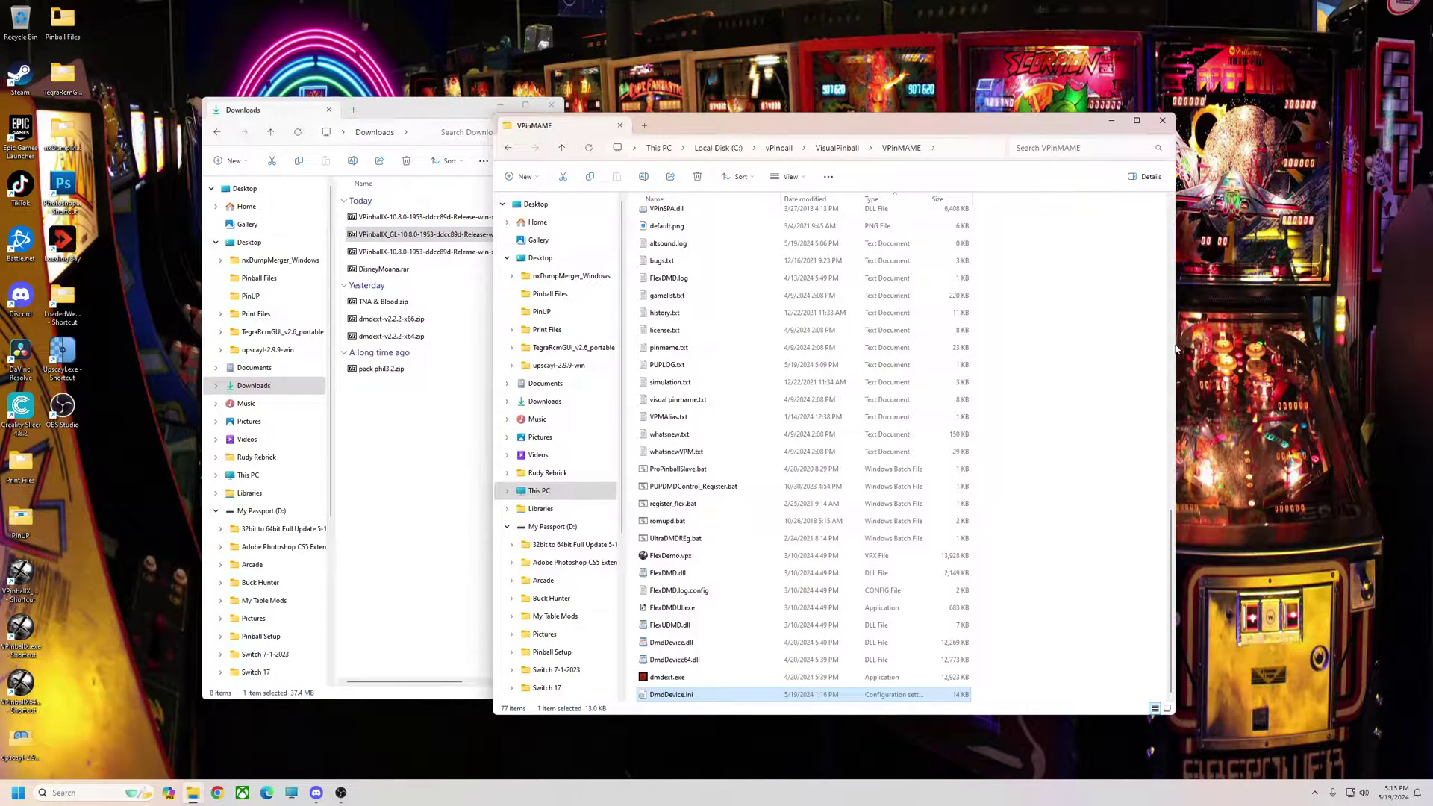
left_click_drag(1176, 344, 991, 345)
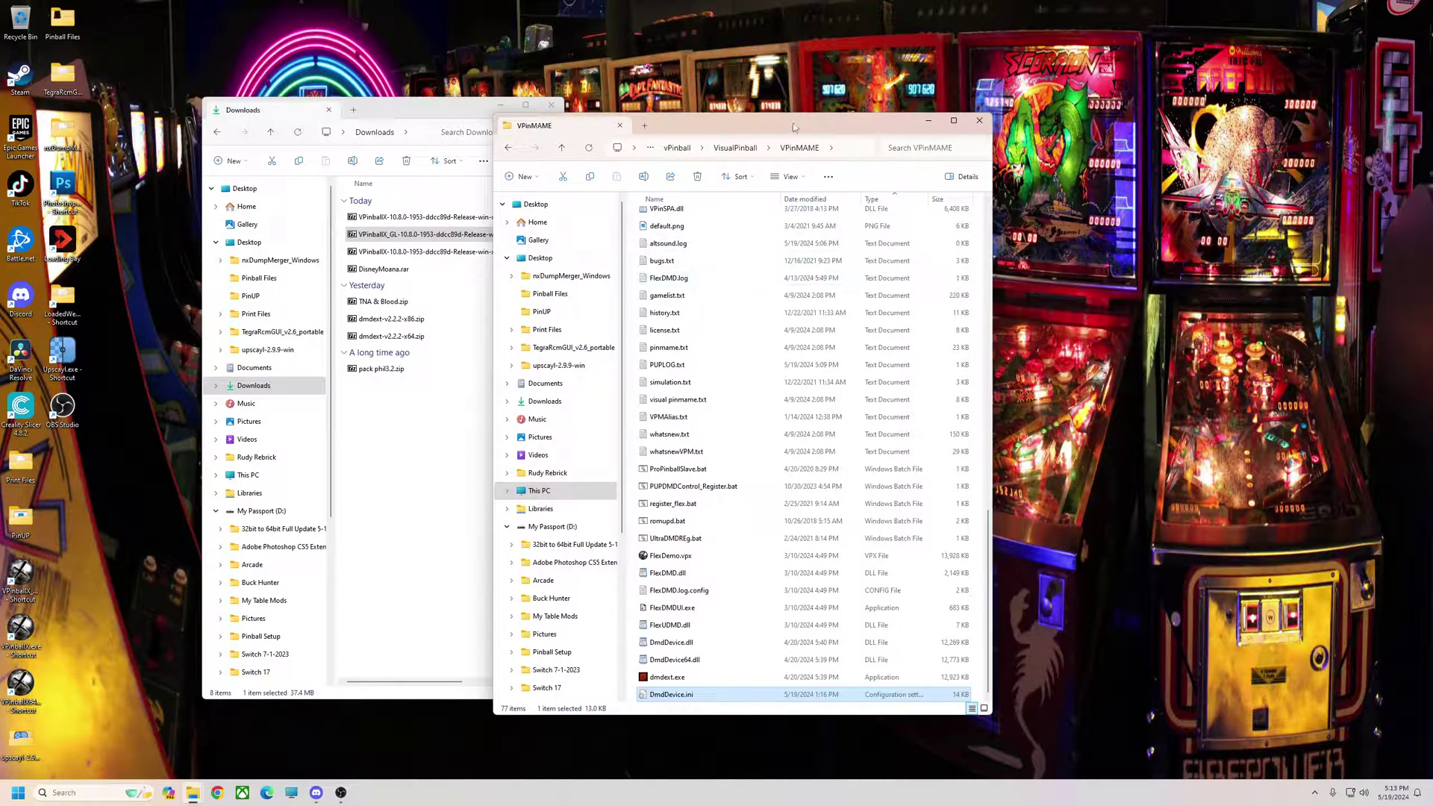
left_click_drag(937, 136, 1025, 125)
left_click(1070, 109)
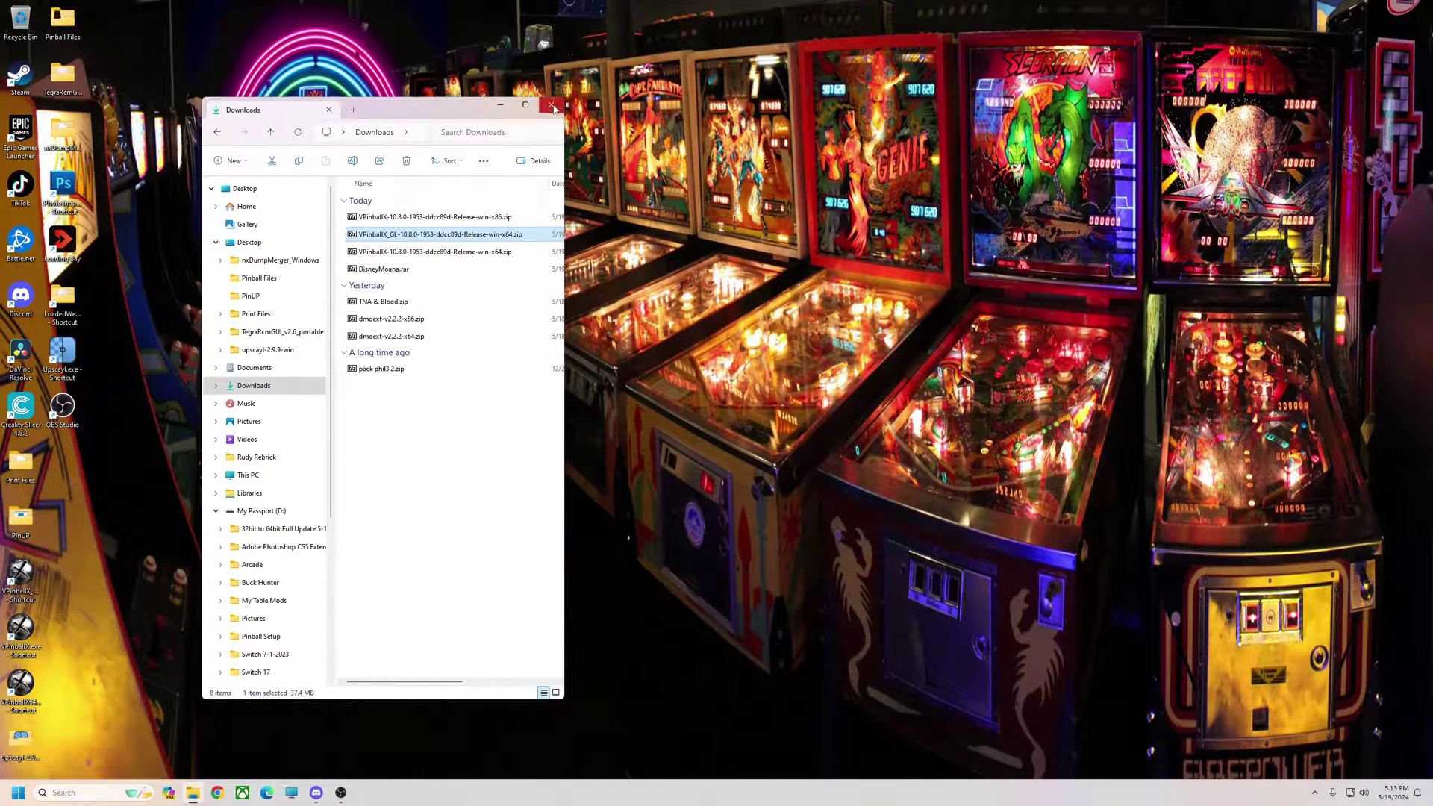
Close the Downloads window and open the vpinball/pinmame issues list in Chrome
left_click(551, 105)
left_click(217, 793)
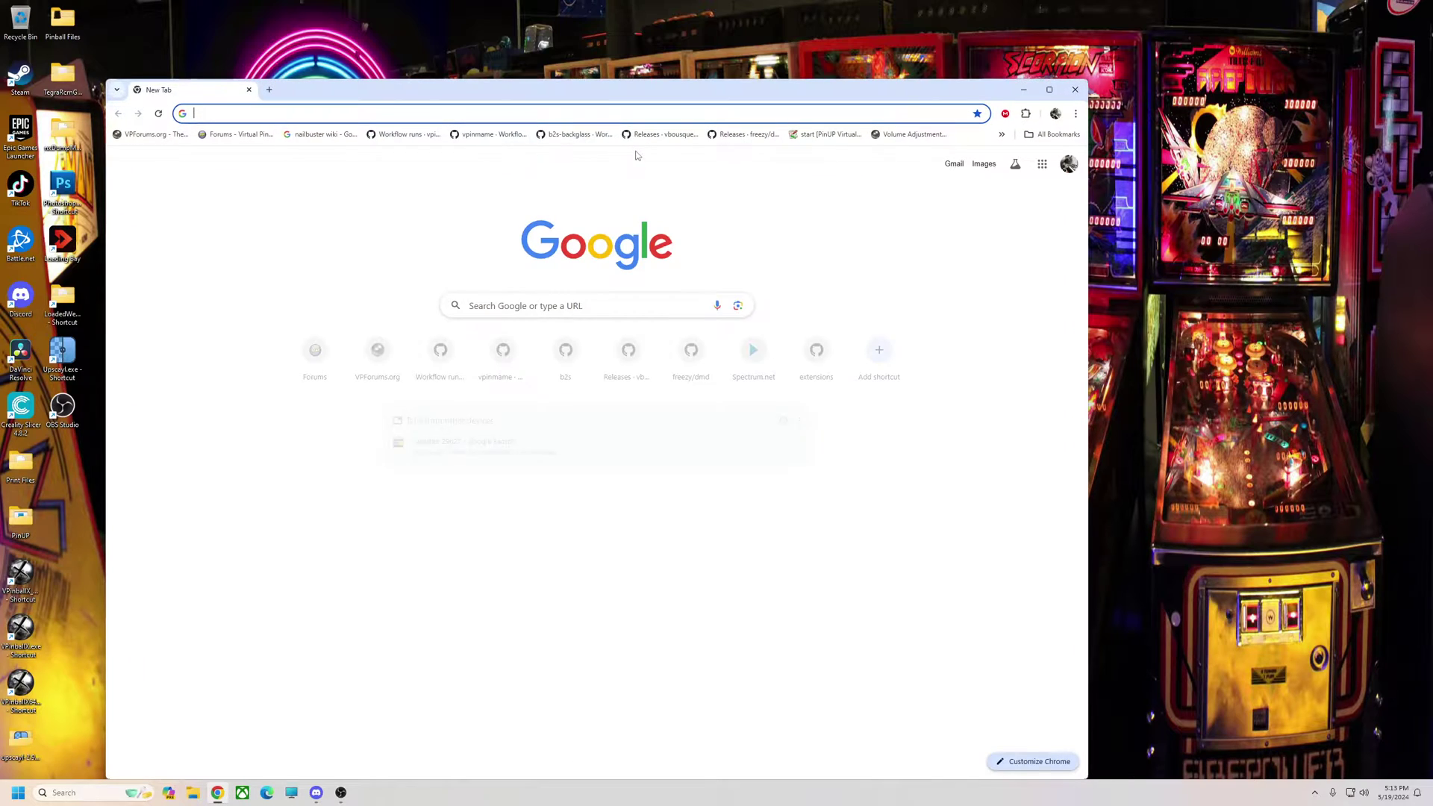
left_click_drag(563, 93, 754, 57)
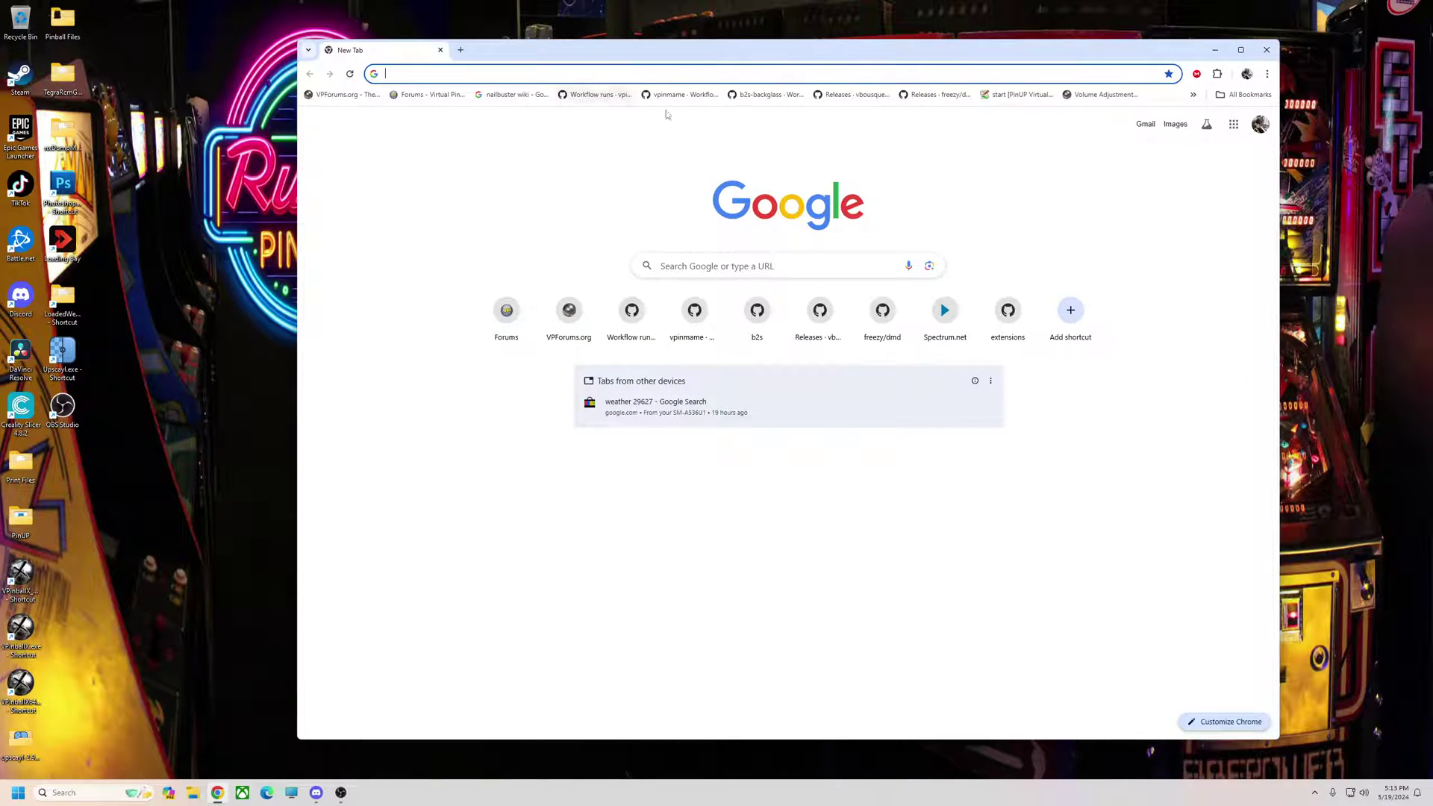
left_click(674, 101)
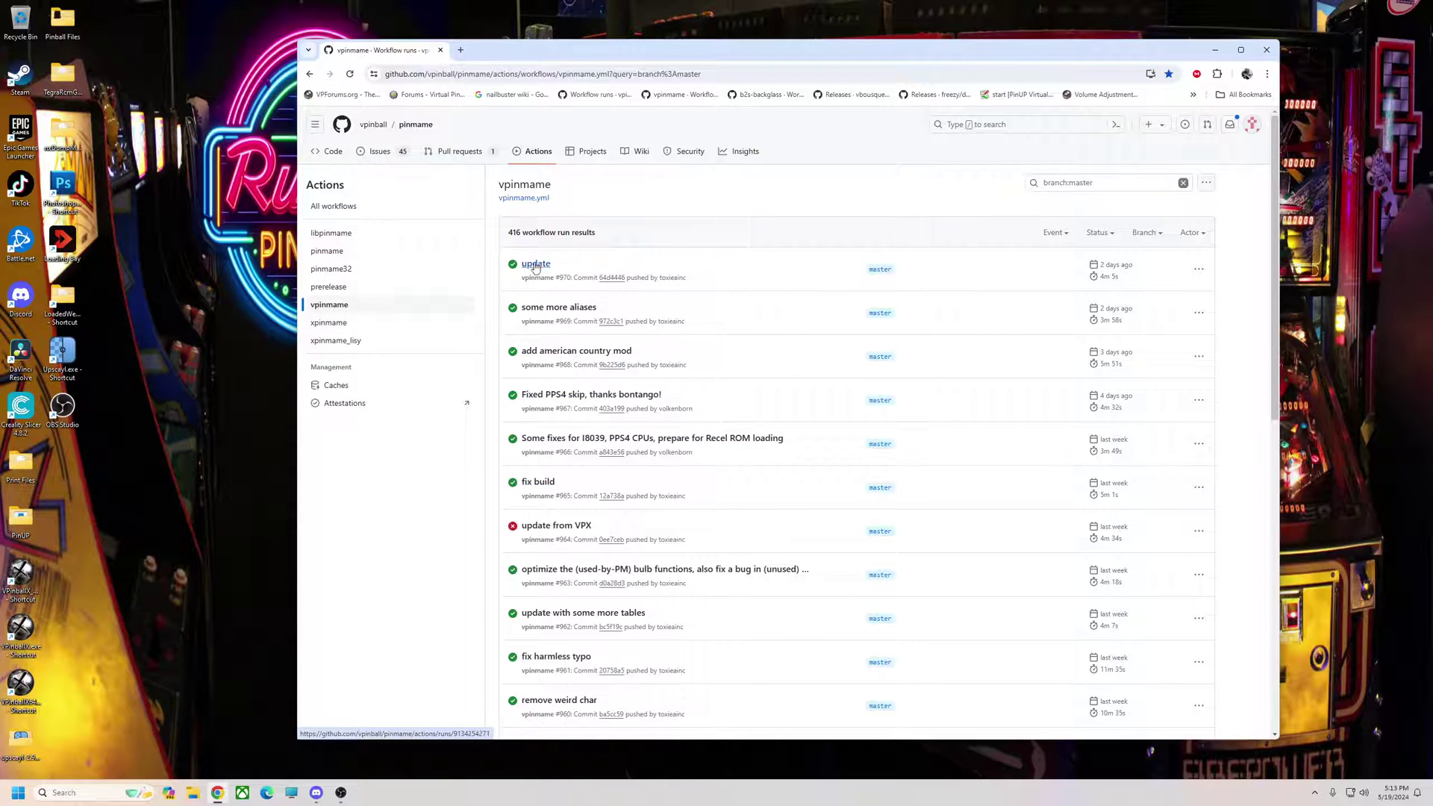
left_click(382, 152)
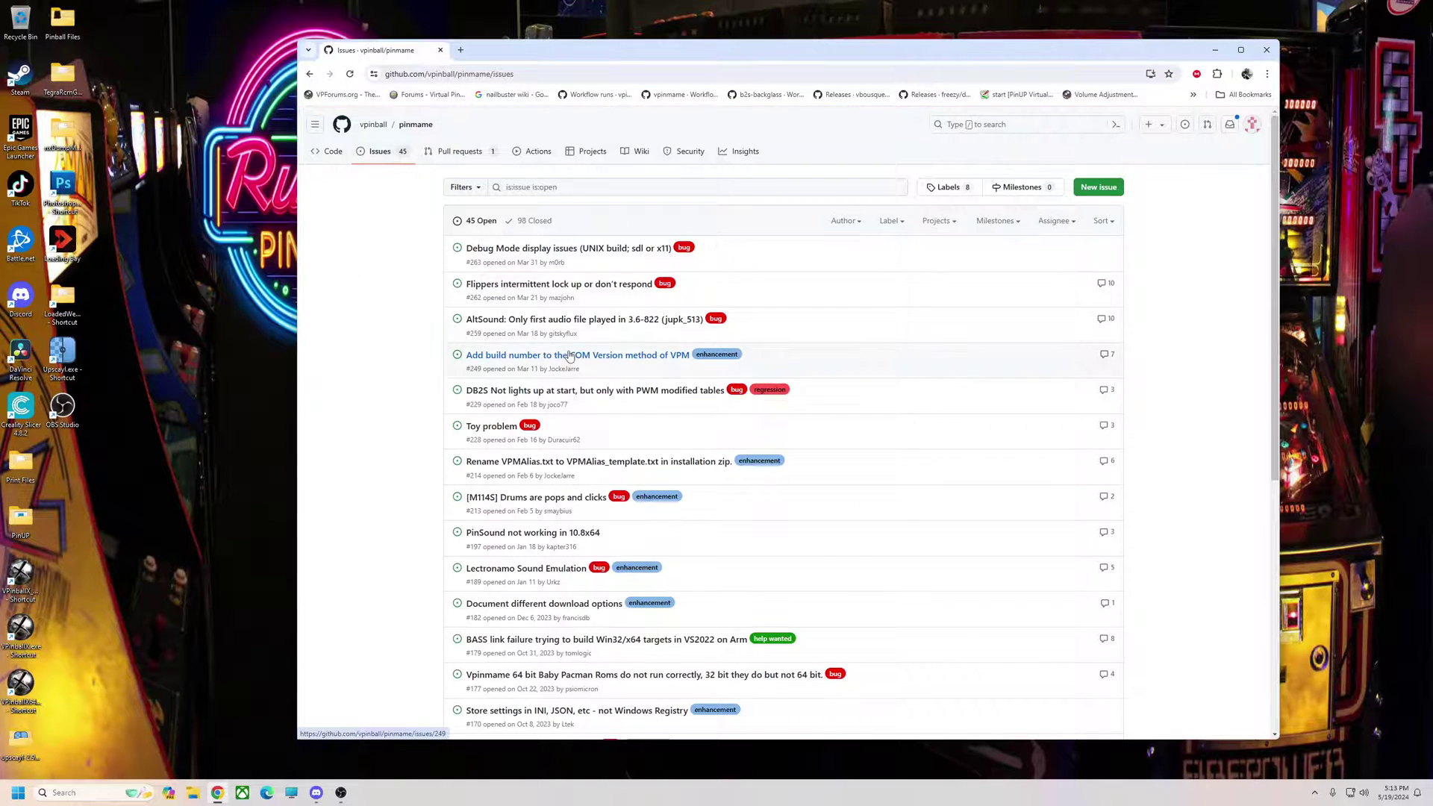
Scroll through the 45 open pinmame issues, then close Chrome
scroll(568, 510, "down", 2)
scroll(567, 510, "down", 4)
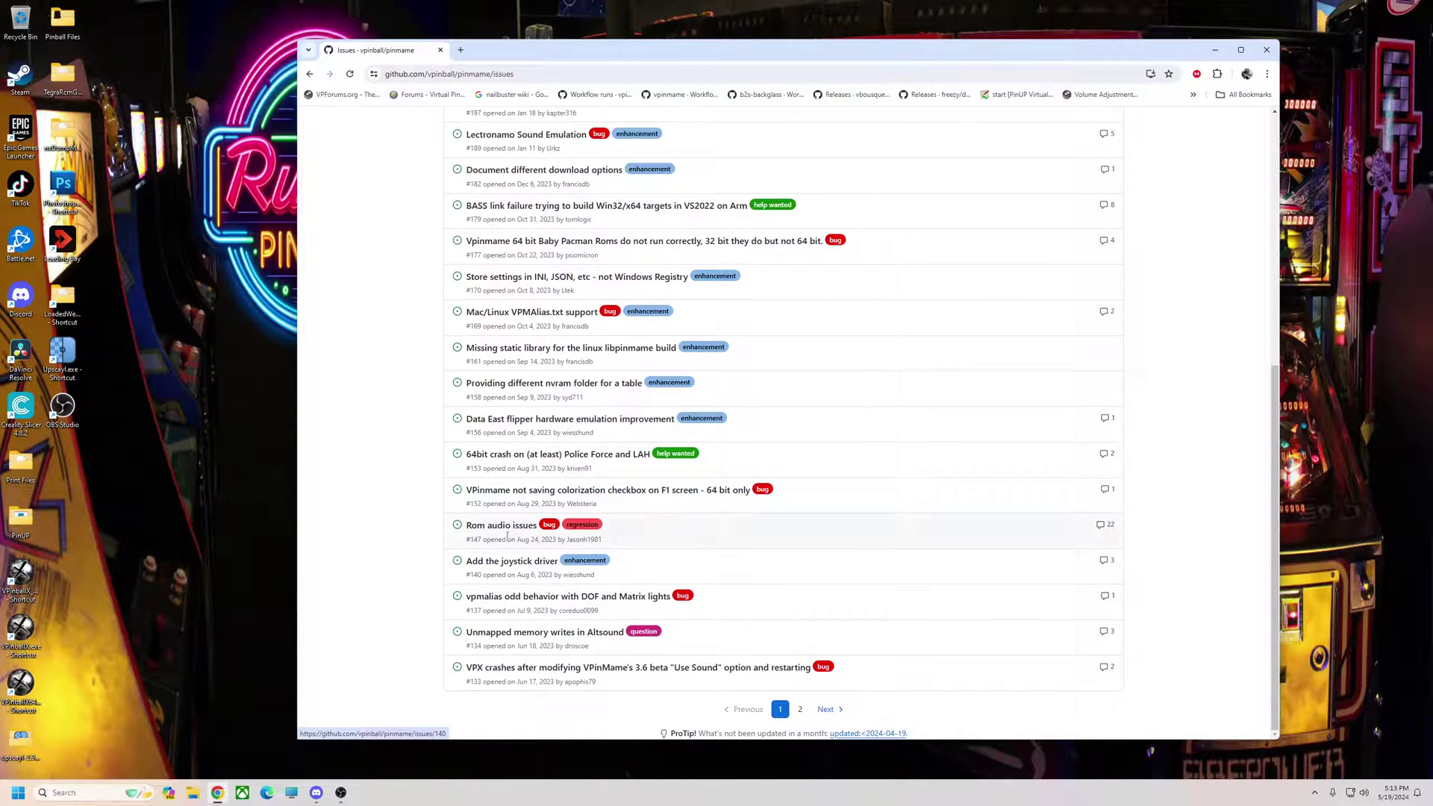
scroll(514, 345, "up", 2)
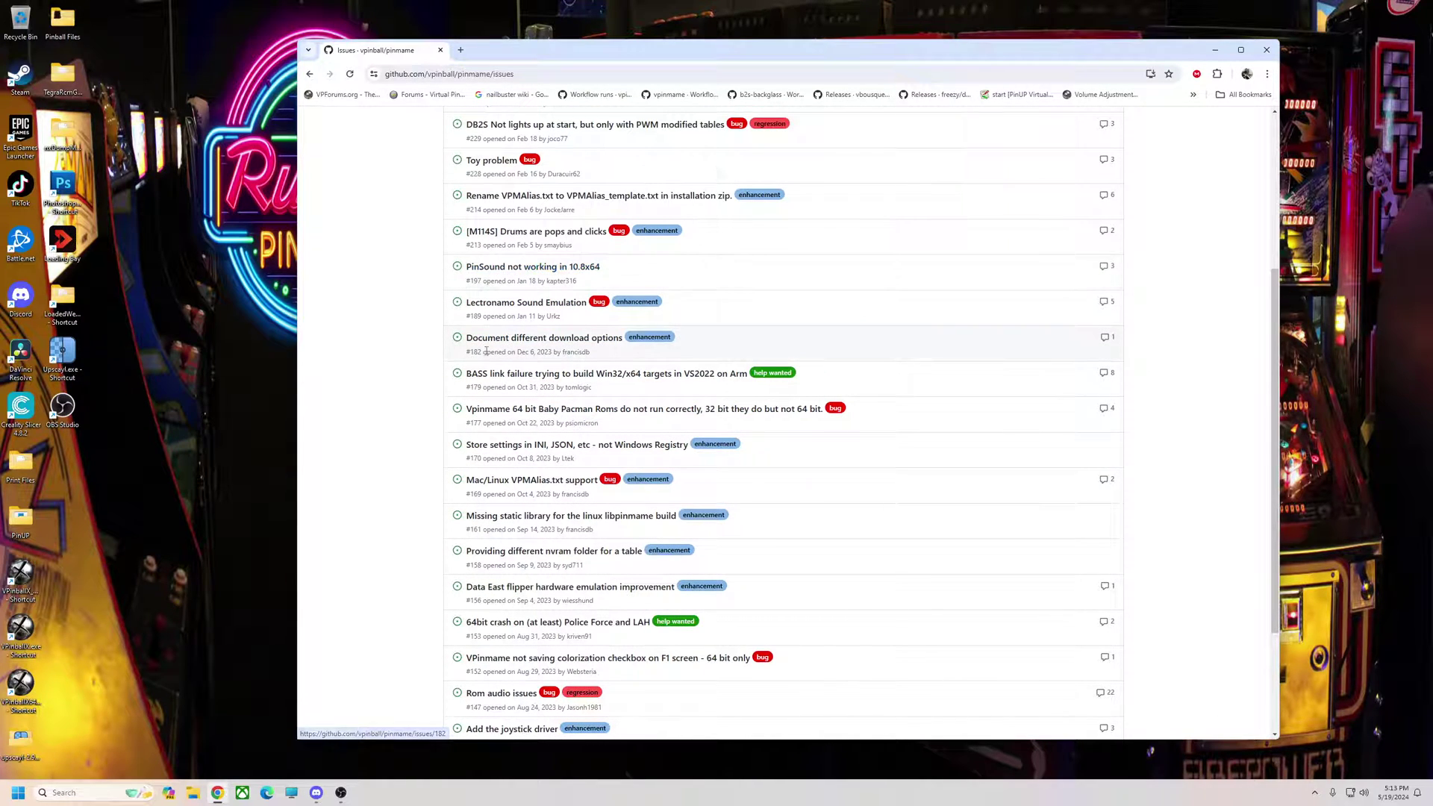
mouse_move(514, 411)
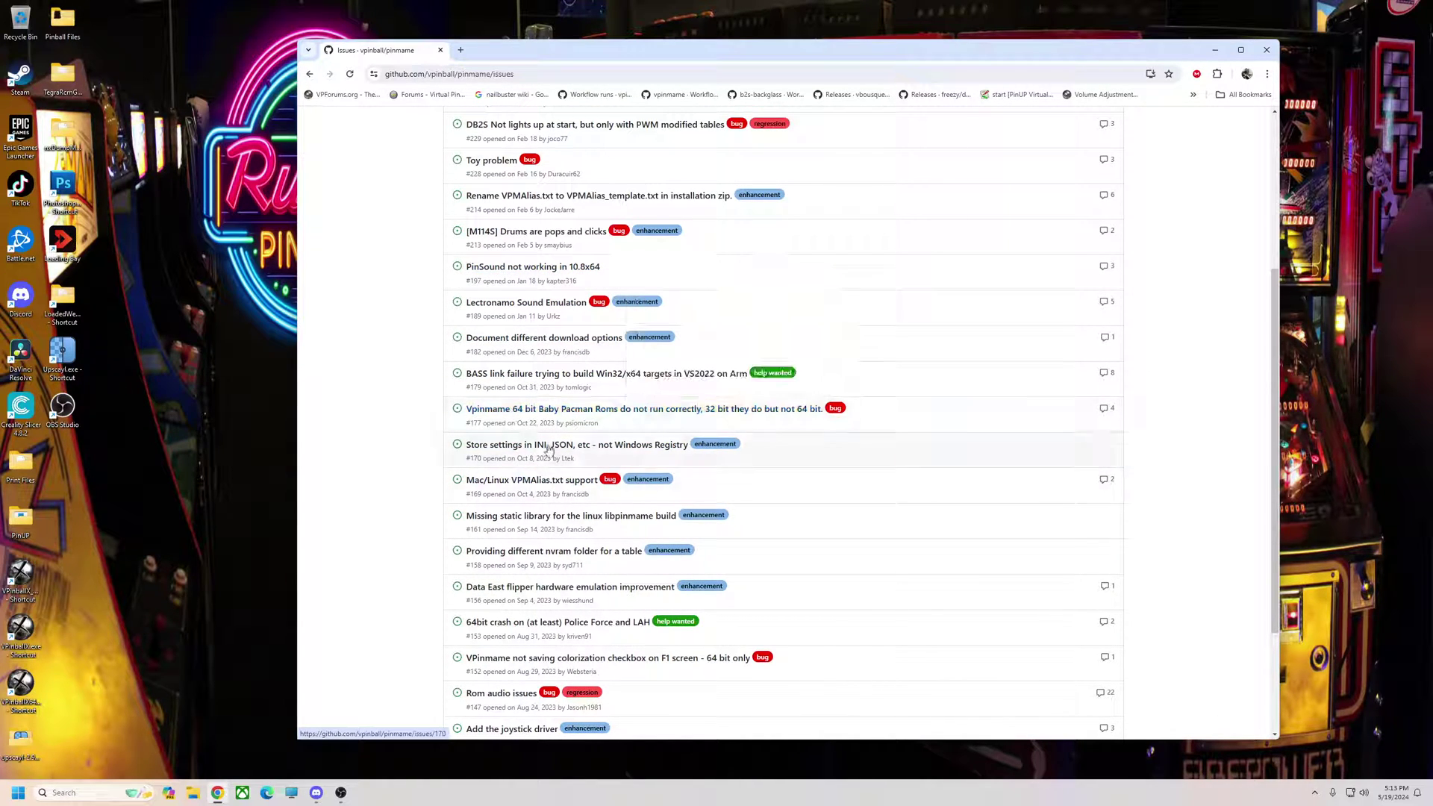
mouse_move(566, 462)
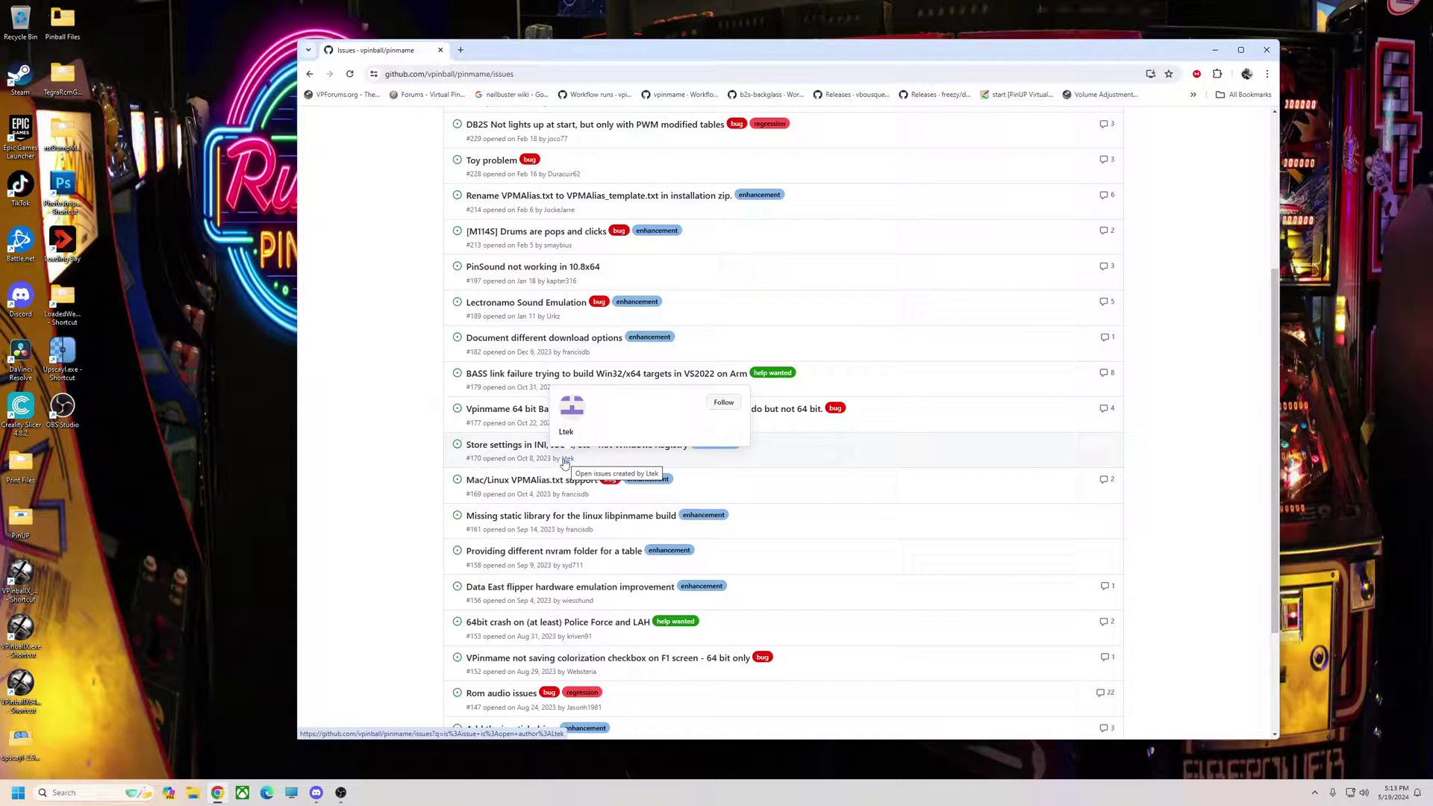
scroll(565, 462, "up", 2)
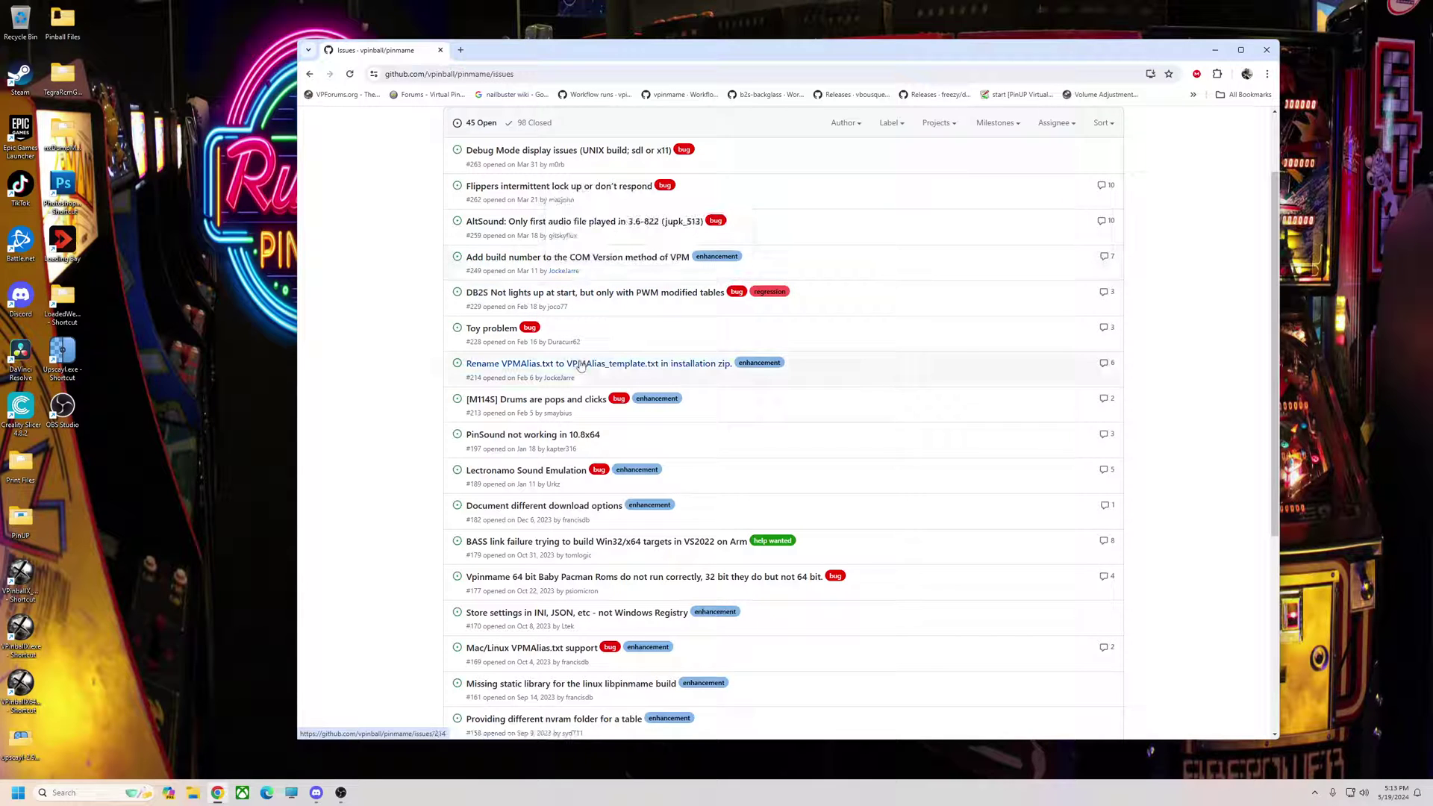
scroll(582, 336, "up", 1)
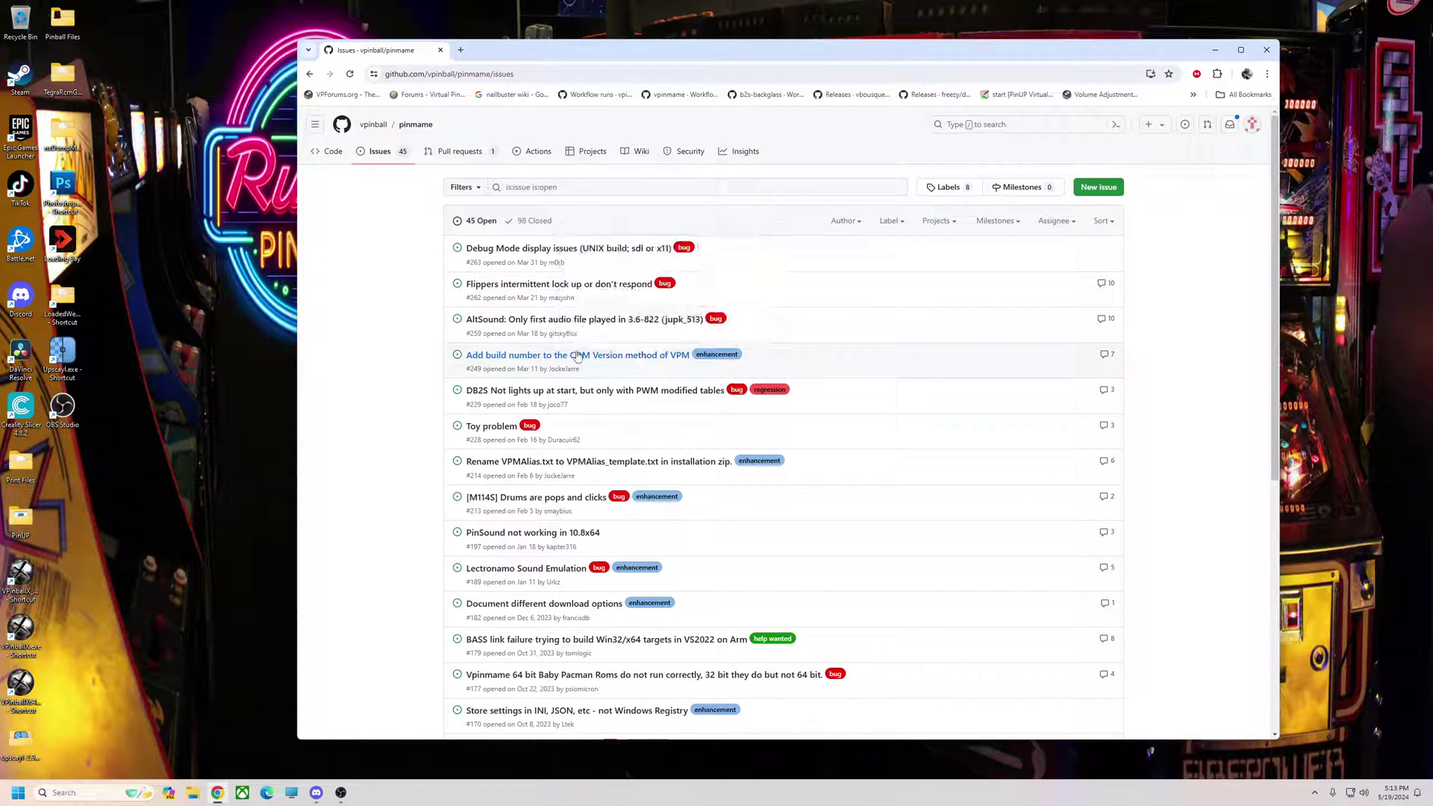
mouse_move(585, 390)
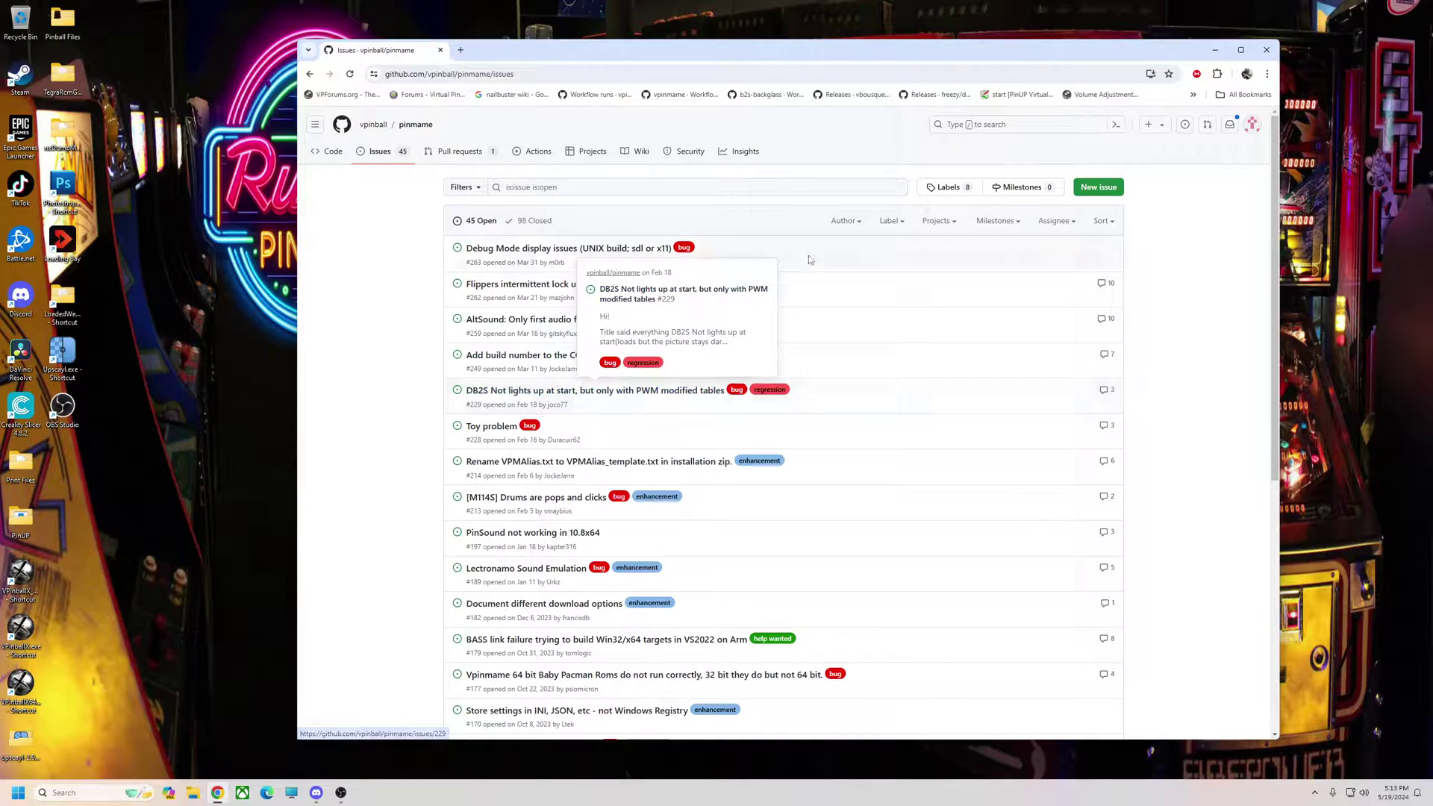
left_click_drag(1063, 59, 993, 60)
left_click(1196, 50)
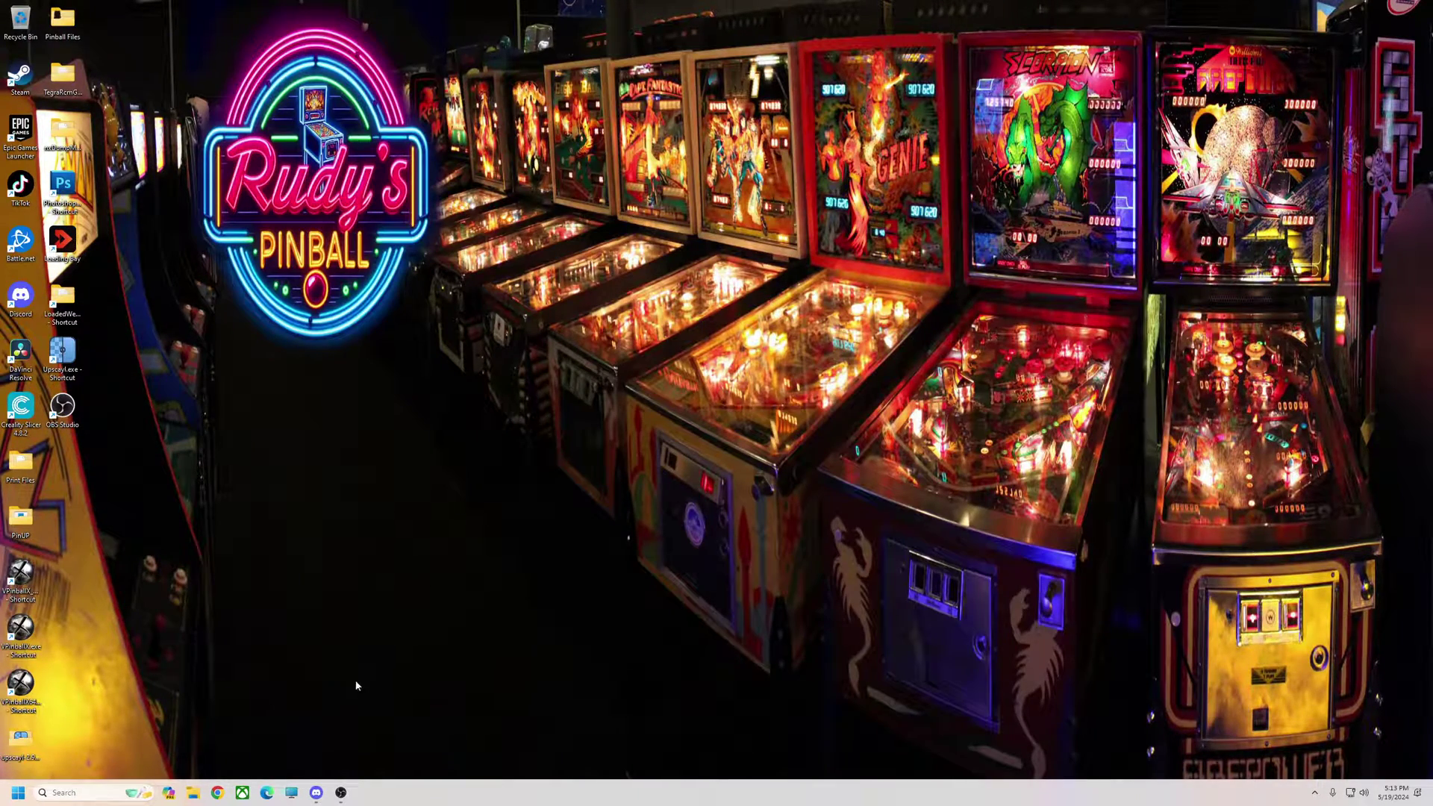